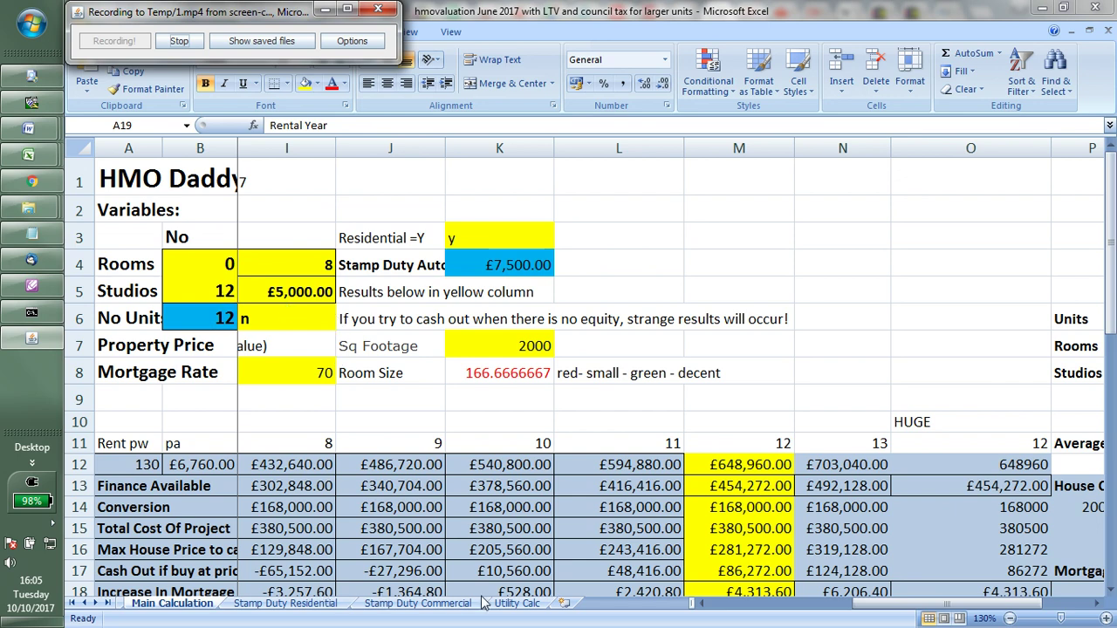
Step: Look over the input variables and the valuation rows of the rent valuation table on the Main Calculation sheet
{"action": "left_click", "coordinate": [956, 604]}
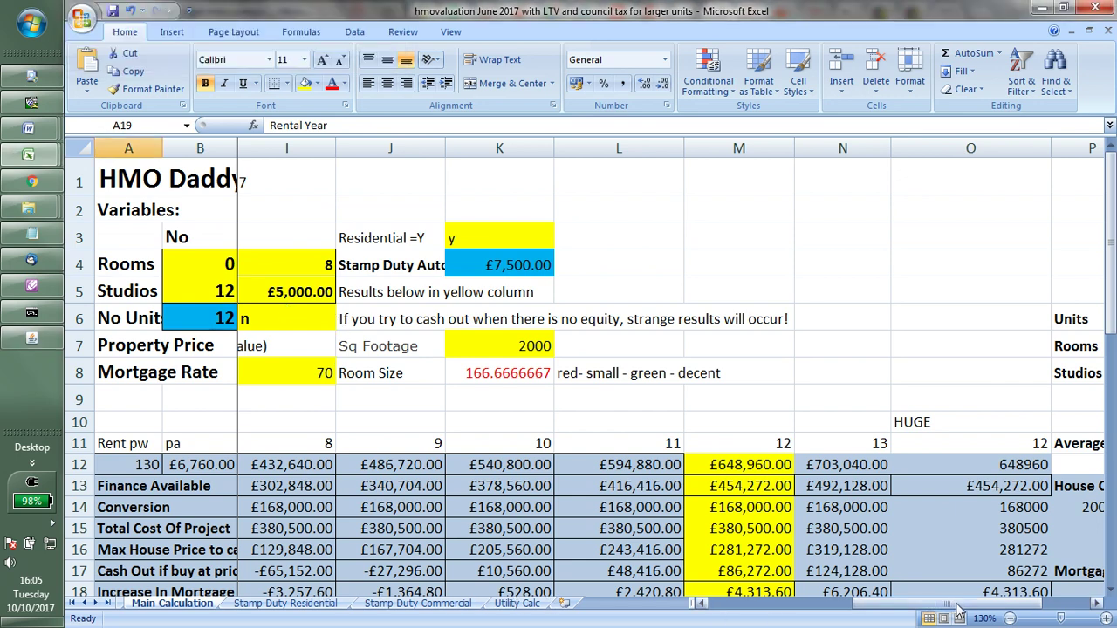
{"action": "left_click", "coordinate": [778, 462]}
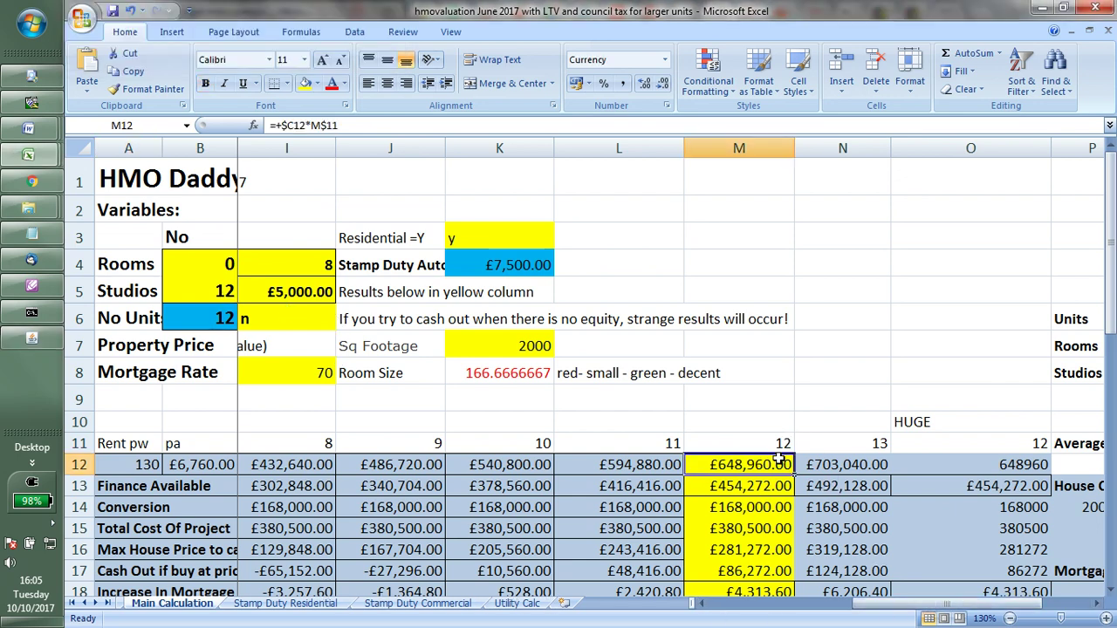
{"action": "key", "text": "Left"}
{"action": "key", "text": "Left"}
{"action": "key", "text": "Left"}
{"action": "key", "text": "Left"}
{"action": "key", "text": "Left"}
{"action": "key", "text": "Left"}
{"action": "key", "text": "Left"}
{"action": "key", "text": "Left"}
{"action": "key", "text": "Left"}
{"action": "key", "text": "Left"}
{"action": "key", "text": "Left"}
{"action": "key", "text": "Left"}
{"action": "key", "text": "Right"}
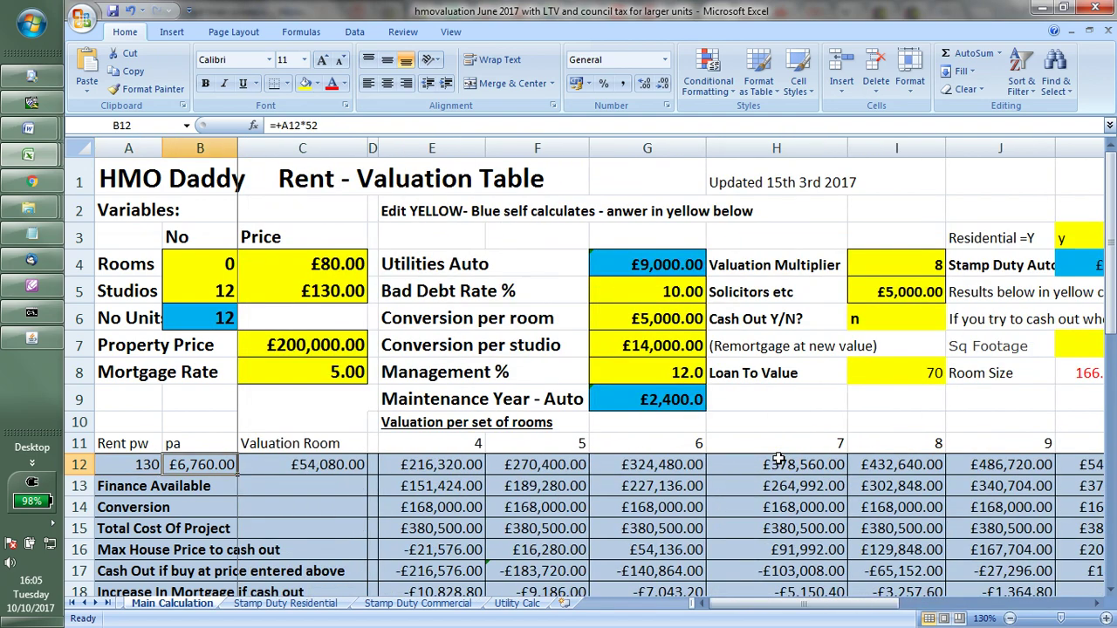
{"action": "key", "text": "Right"}
{"action": "key", "text": "Up"}
{"action": "key", "text": "Up"}
{"action": "key", "text": "Up"}
{"action": "key", "text": "Up"}
{"action": "key", "text": "Up"}
{"action": "key", "text": "Right"}
{"action": "key", "text": "Right"}
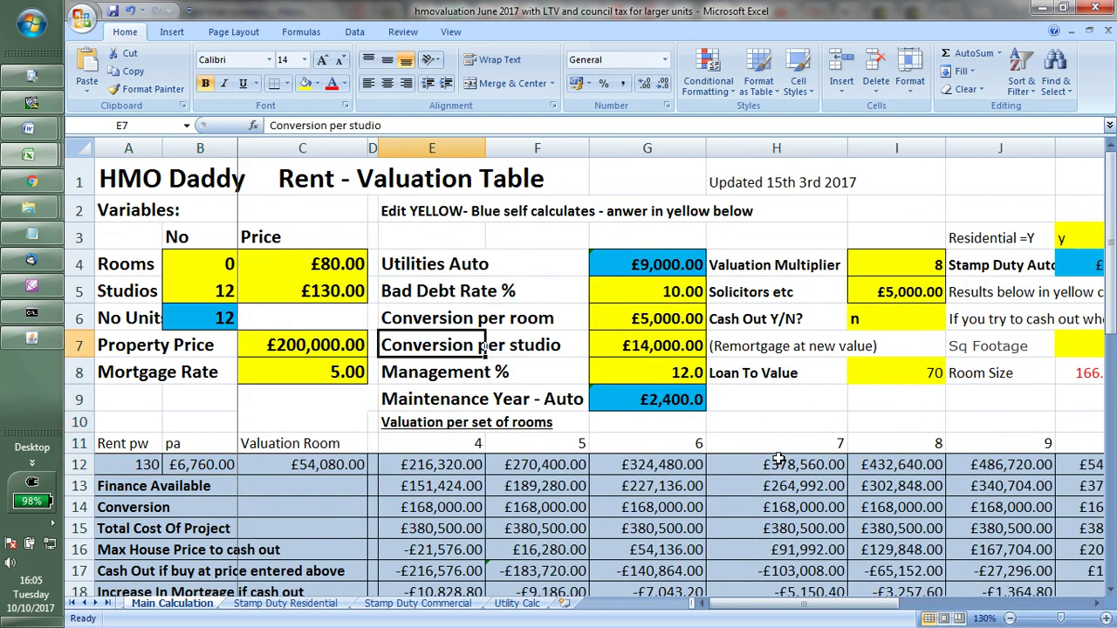
{"action": "key", "text": "Right"}
{"action": "key", "text": "Right"}
{"action": "key", "text": "Right"}
{"action": "key", "text": "Right"}
{"action": "key", "text": "Right"}
{"action": "key", "text": "Right"}
{"action": "key", "text": "Right"}
{"action": "key", "text": "Right"}
{"action": "key", "text": "Left"}
{"action": "key", "text": "Left"}
{"action": "key", "text": "Left"}
{"action": "key", "text": "Left"}
{"action": "key", "text": "Left"}
{"action": "key", "text": "Left"}
{"action": "key", "text": "Left"}
{"action": "key", "text": "Left"}
{"action": "key", "text": "Left"}
{"action": "key", "text": "Left"}
{"action": "key", "text": "Left"}
{"action": "key", "text": "Left"}
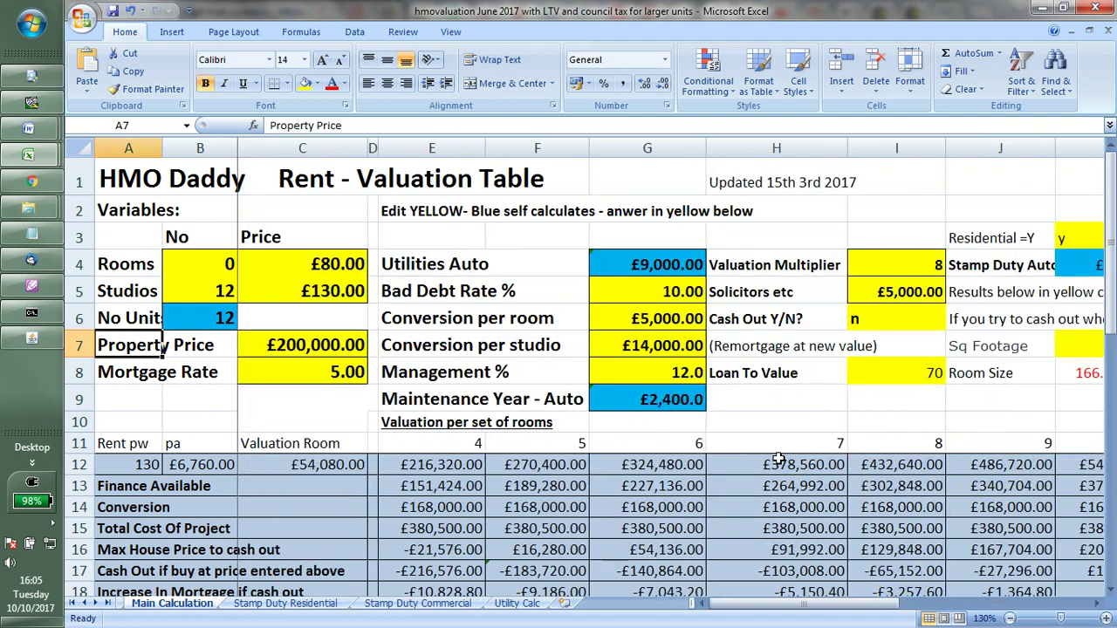
{"action": "key", "text": "Up"}
{"action": "key", "text": "Up"}
Step: Examine the result rows from finance available to yearly profit, across the columns for different numbers of rooms
{"action": "key", "text": "Down"}
{"action": "key", "text": "Down"}
{"action": "key", "text": "Down"}
{"action": "key", "text": "Down"}
{"action": "key", "text": "Down"}
{"action": "key", "text": "Down"}
{"action": "key", "text": "Down"}
{"action": "key", "text": "Down"}
{"action": "key", "text": "Down"}
{"action": "key", "text": "Down"}
{"action": "key", "text": "Down"}
{"action": "key", "text": "Down"}
{"action": "key", "text": "Down"}
{"action": "key", "text": "Down"}
{"action": "key", "text": "Down"}
{"action": "key", "text": "Down"}
{"action": "key", "text": "Down"}
{"action": "key", "text": "Down"}
{"action": "key", "text": "Down"}
{"action": "key", "text": "Down"}
{"action": "key", "text": "Down"}
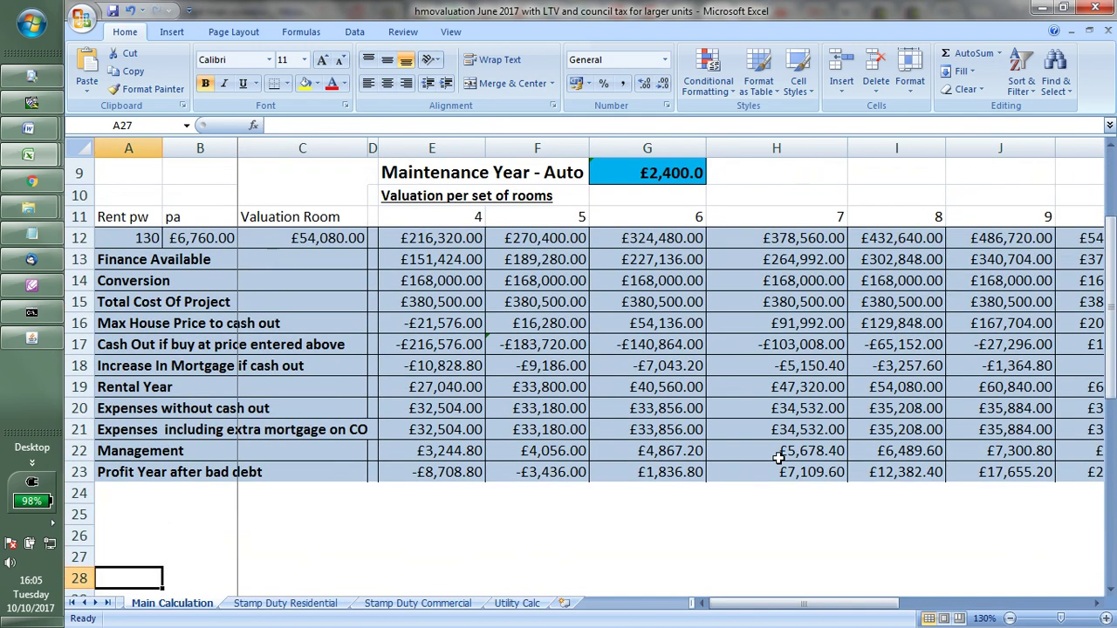
{"action": "key", "text": "Up"}
{"action": "key", "text": "Up"}
{"action": "key", "text": "Up"}
{"action": "key", "text": "Up"}
{"action": "key", "text": "Up"}
{"action": "key", "text": "Up"}
{"action": "key", "text": "Up"}
{"action": "key", "text": "Up"}
{"action": "key", "text": "Right"}
{"action": "key", "text": "Right"}
{"action": "key", "text": "Right"}
{"action": "key", "text": "Right"}
{"action": "key", "text": "Right"}
{"action": "key", "text": "Right"}
{"action": "key", "text": "Right"}
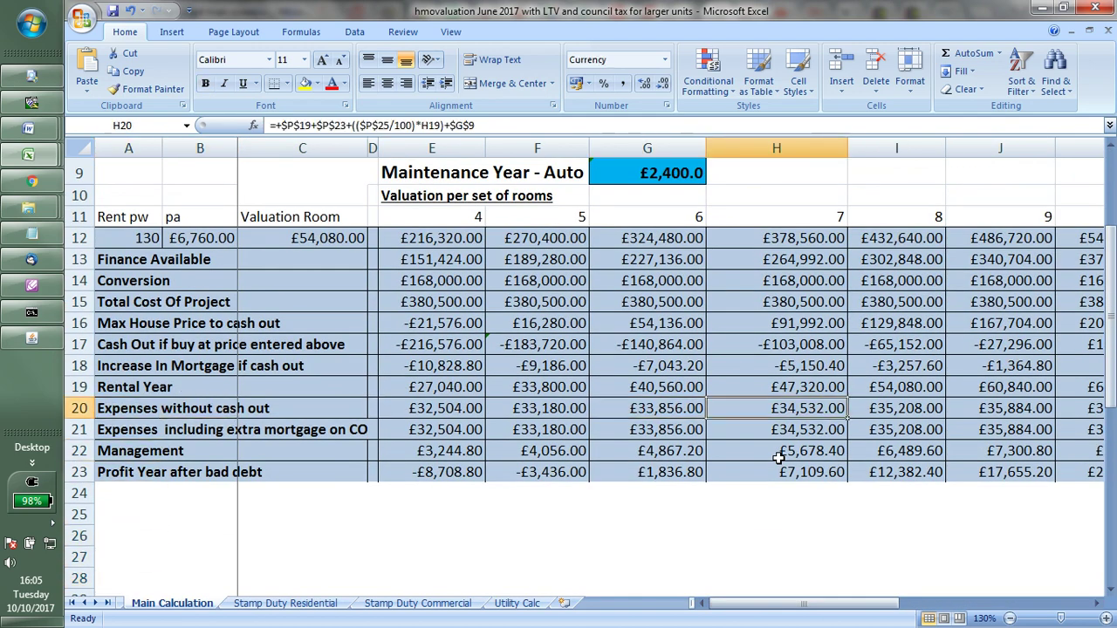
{"action": "key", "text": "Right"}
{"action": "key", "text": "Right"}
{"action": "key", "text": "Right"}
{"action": "key", "text": "Right"}
{"action": "key", "text": "Right"}
{"action": "key", "text": "Right"}
{"action": "key", "text": "Right"}
{"action": "key", "text": "Right"}
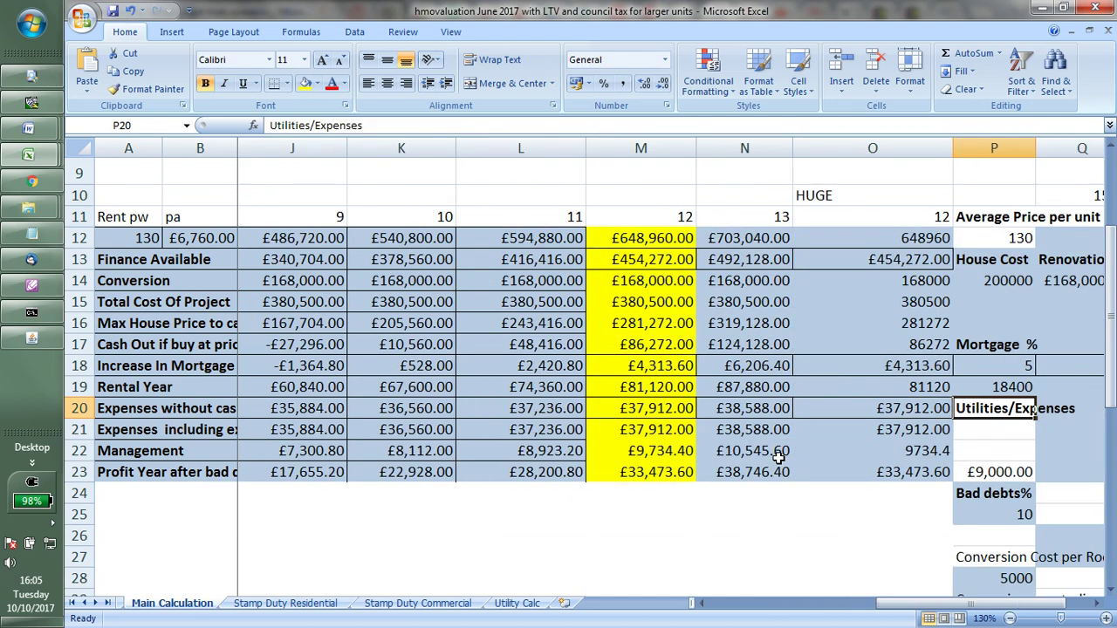
Step: Set the number of studios to 5 in the variables block
{"action": "key", "text": "Home"}
{"action": "key", "text": "Up"}
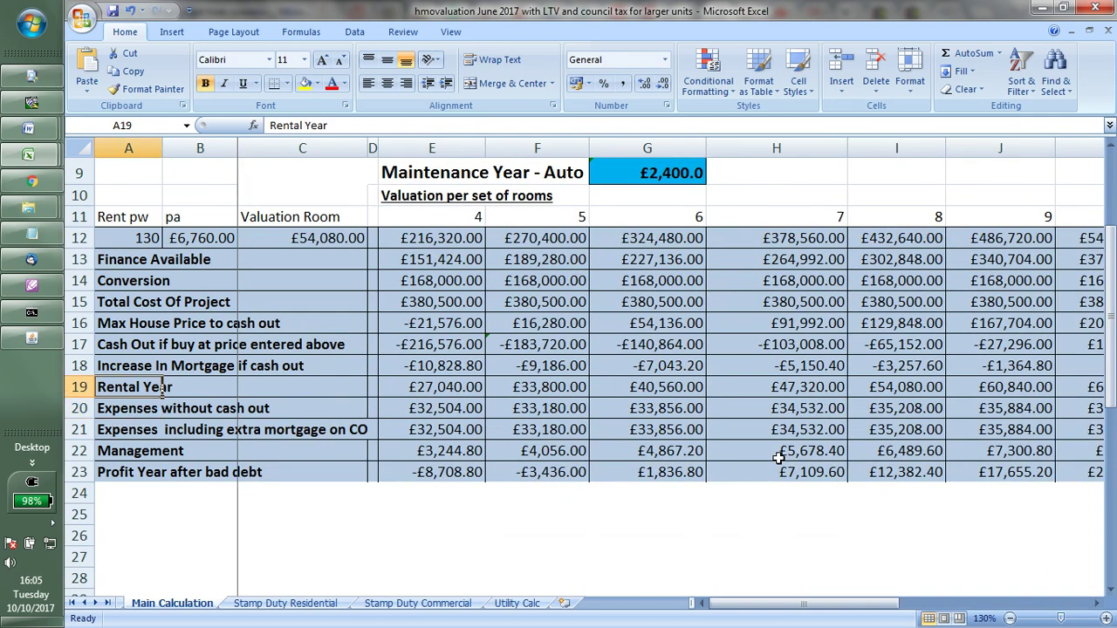
{"action": "key", "text": "Up"}
{"action": "key", "text": "Up"}
{"action": "key", "text": "Up"}
{"action": "key", "text": "Up"}
{"action": "key", "text": "Up"}
{"action": "key", "text": "Up"}
{"action": "key", "text": "Up"}
{"action": "key", "text": "Up"}
{"action": "key", "text": "Up"}
{"action": "key", "text": "Up"}
{"action": "key", "text": "Up"}
{"action": "key", "text": "Up"}
{"action": "key", "text": "Up"}
{"action": "key", "text": "Up"}
{"action": "key", "text": "Up"}
{"action": "key", "text": "Up"}
{"action": "key", "text": "Up"}
{"action": "key", "text": "Up"}
{"action": "key", "text": "Down"}
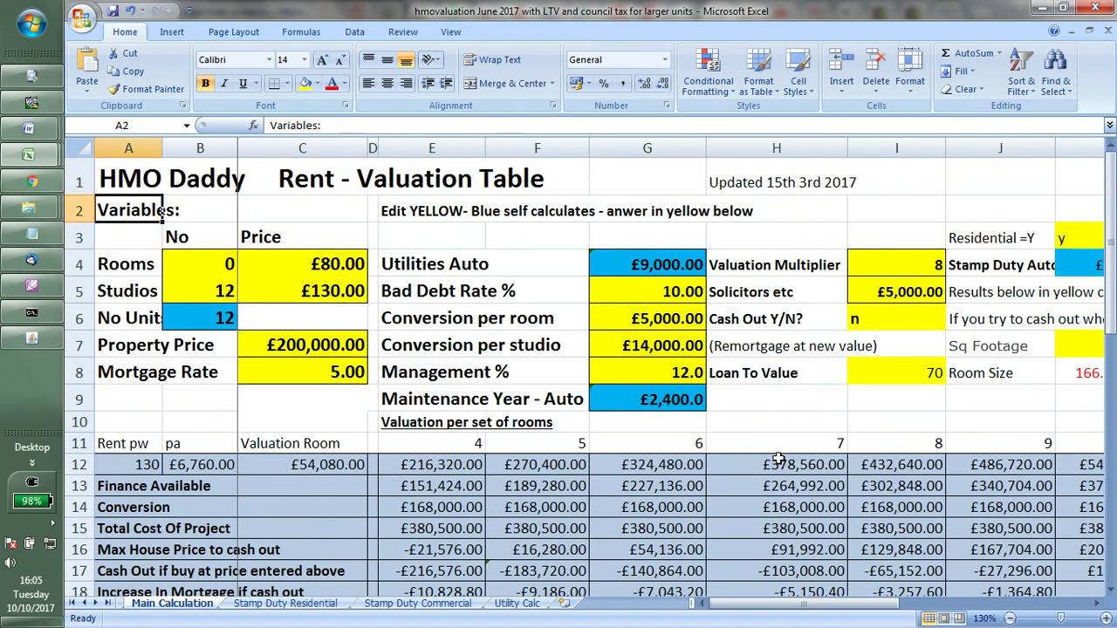
{"action": "key", "text": "Down"}
{"action": "key", "text": "Down"}
{"action": "key", "text": "Right"}
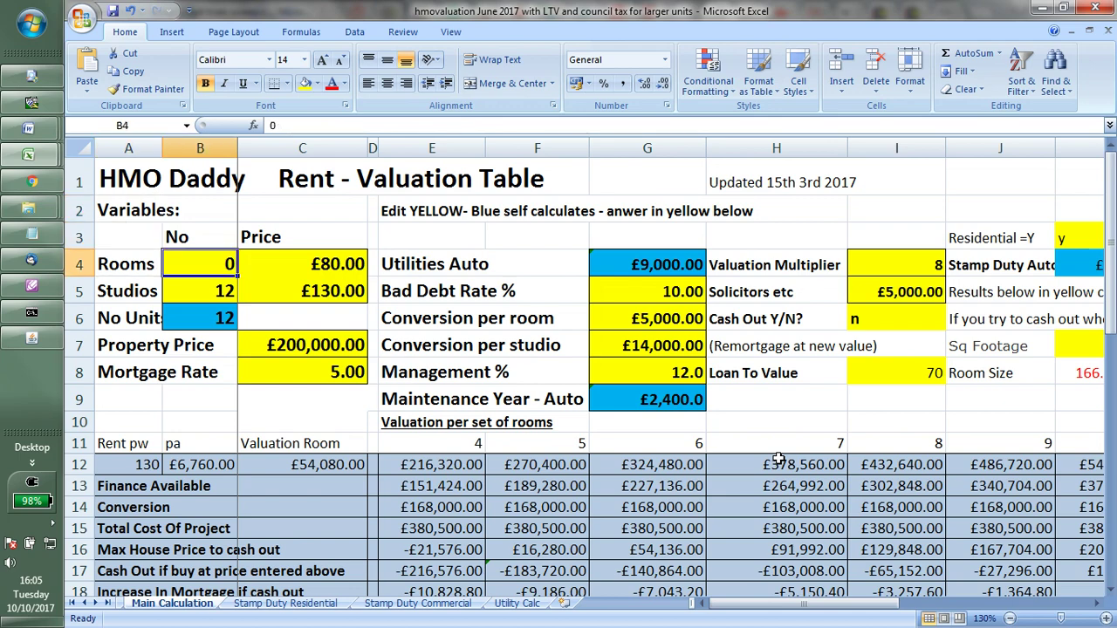
{"action": "key", "text": "Down"}
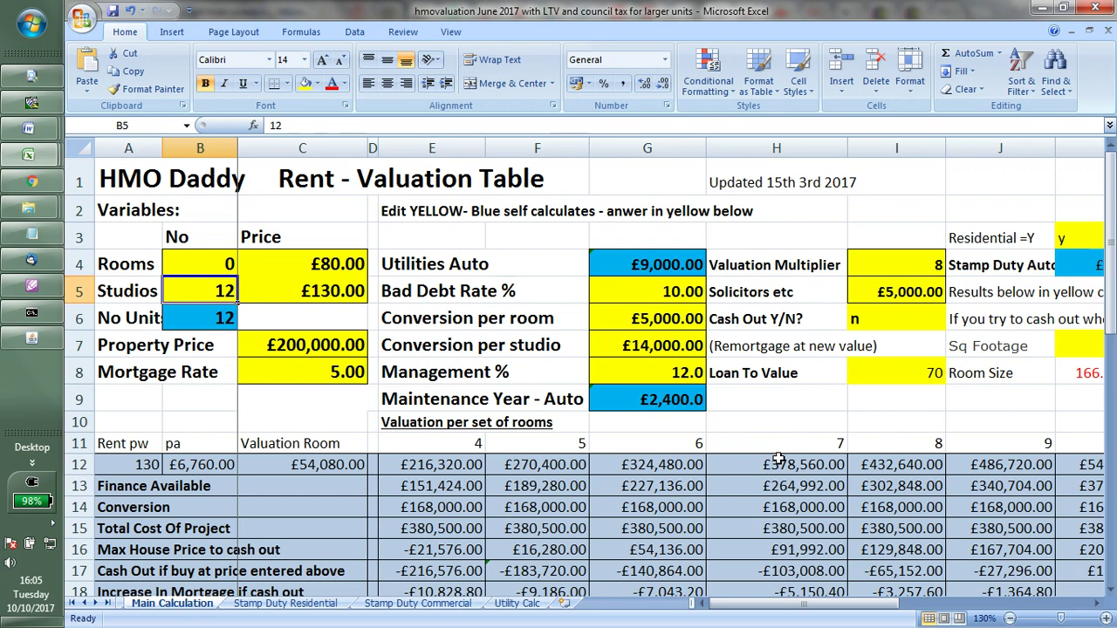
{"action": "type", "text": "5"}
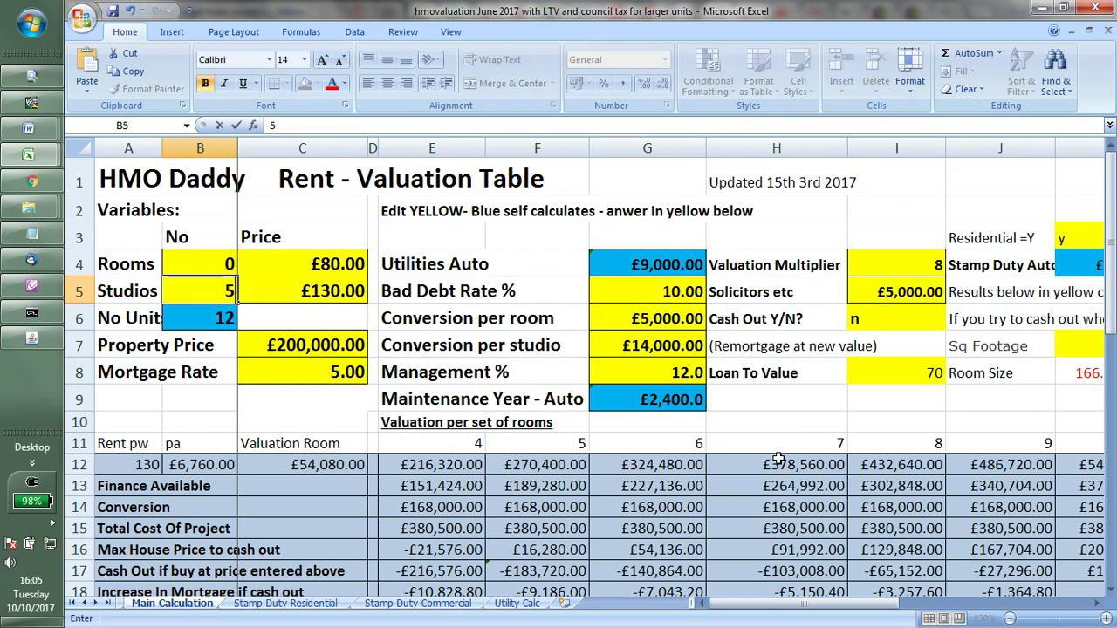
{"action": "key", "text": "Tab"}
Step: Set the weekly price per studio to £100
{"action": "key", "text": "Up"}
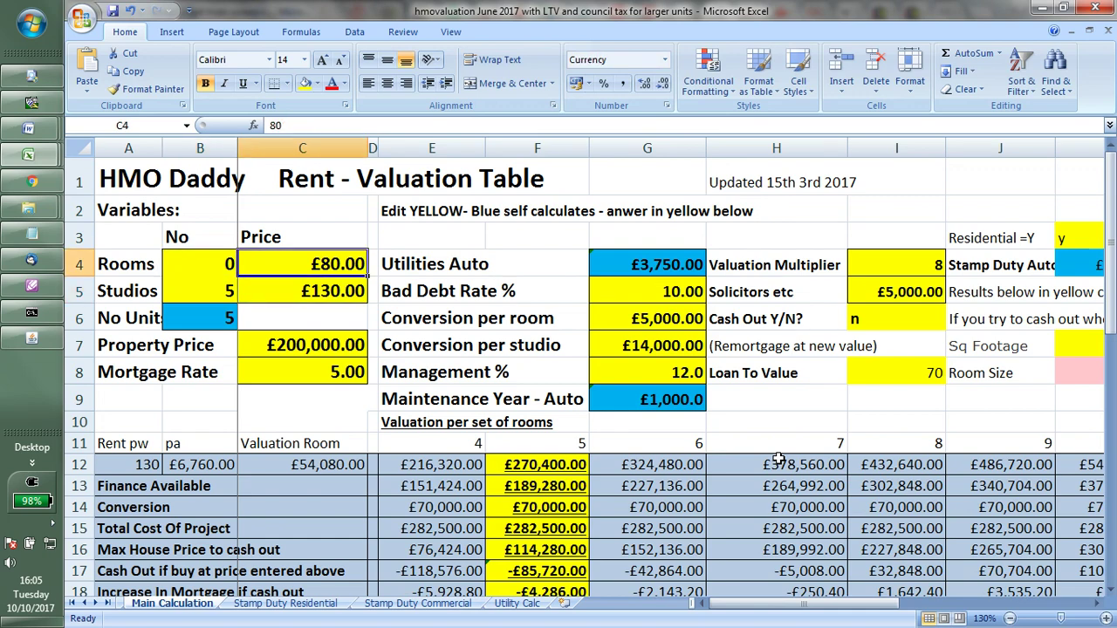
{"action": "key", "text": "Down"}
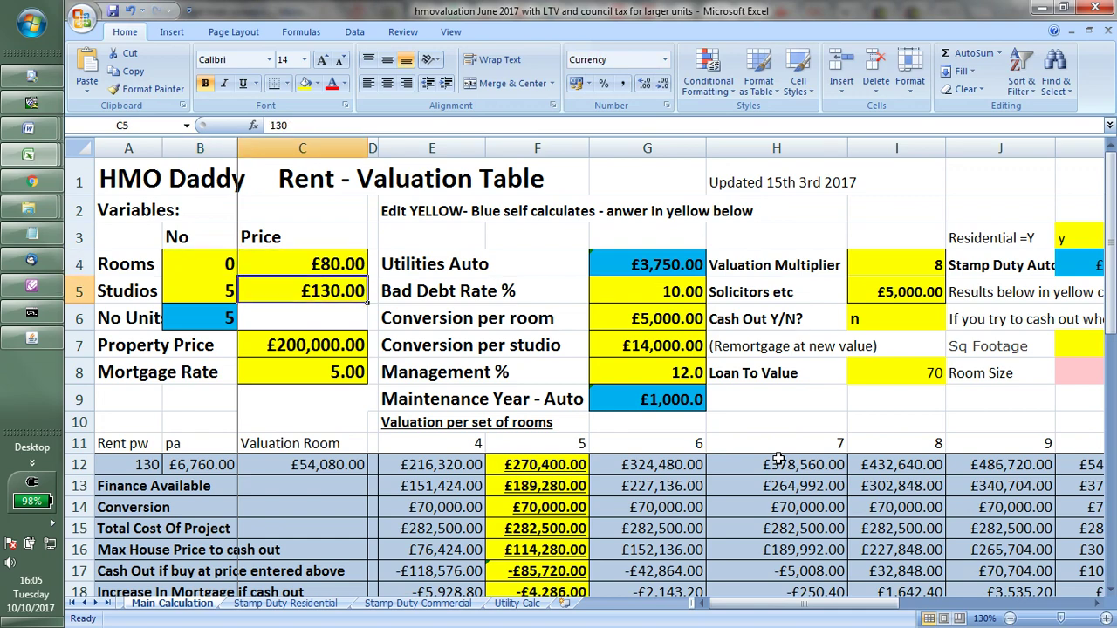
{"action": "type", "text": "100"}
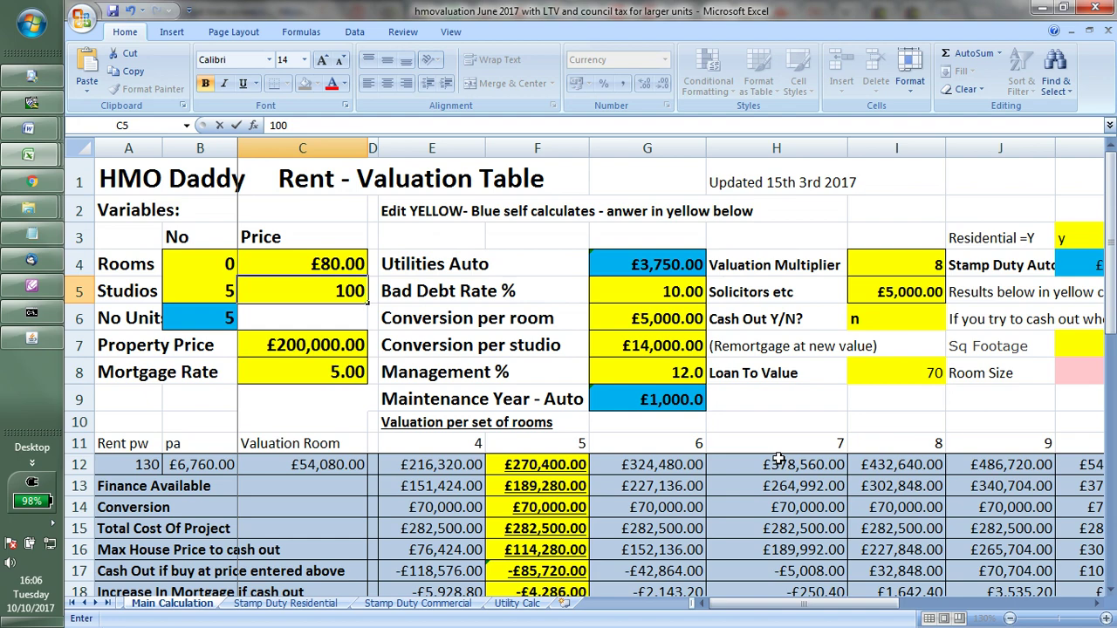
{"action": "key", "text": "Return"}
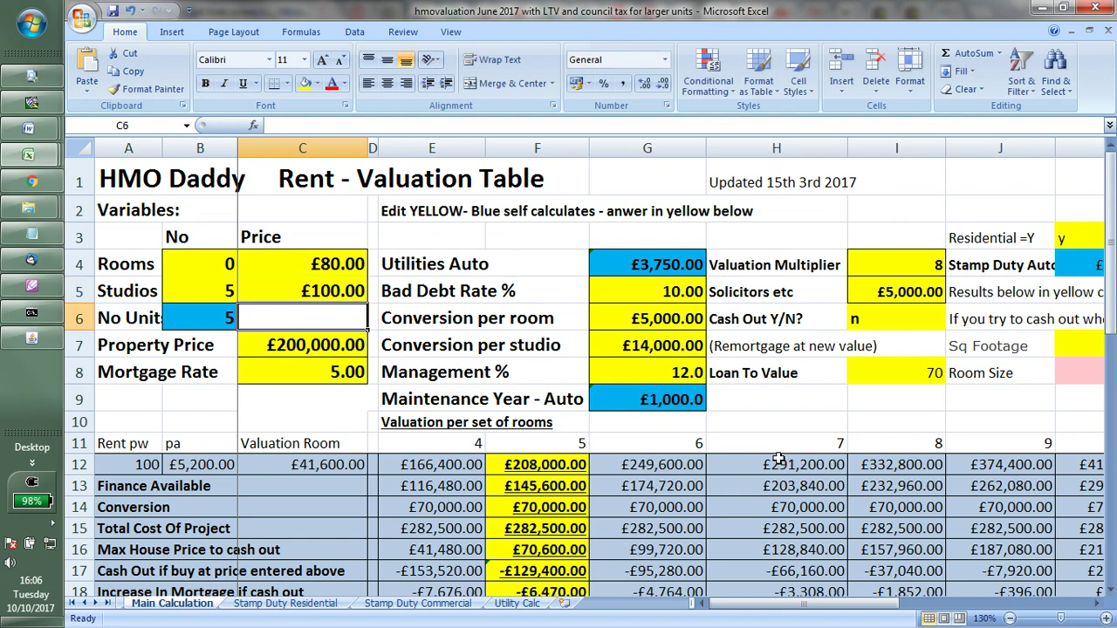
Step: Set the property price to £85,000
{"action": "key", "text": "Down"}
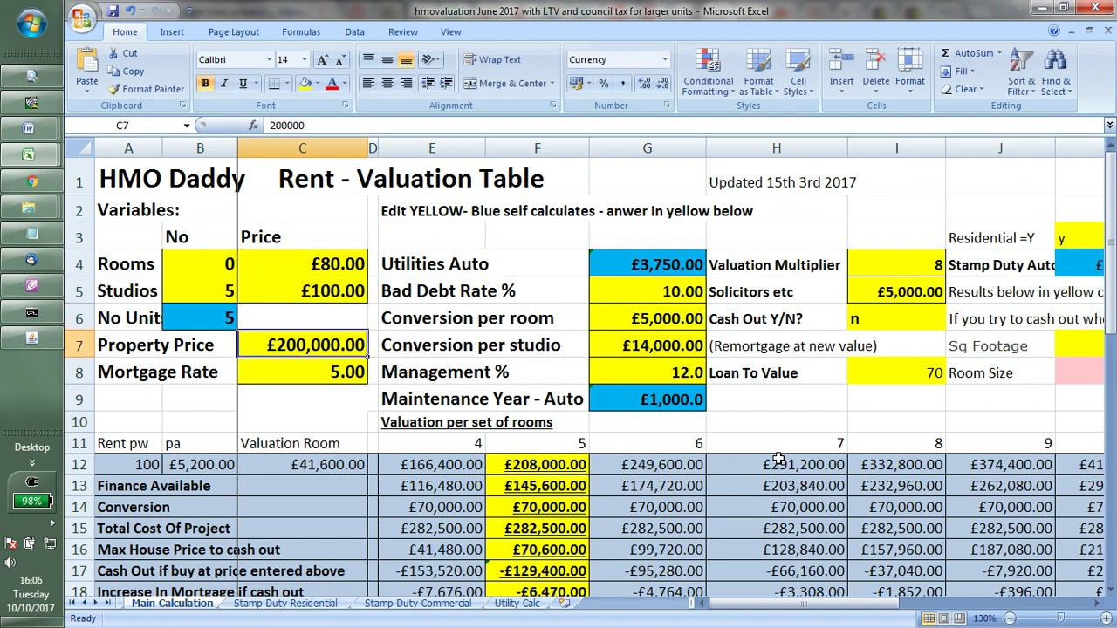
{"action": "type", "text": "85000"}
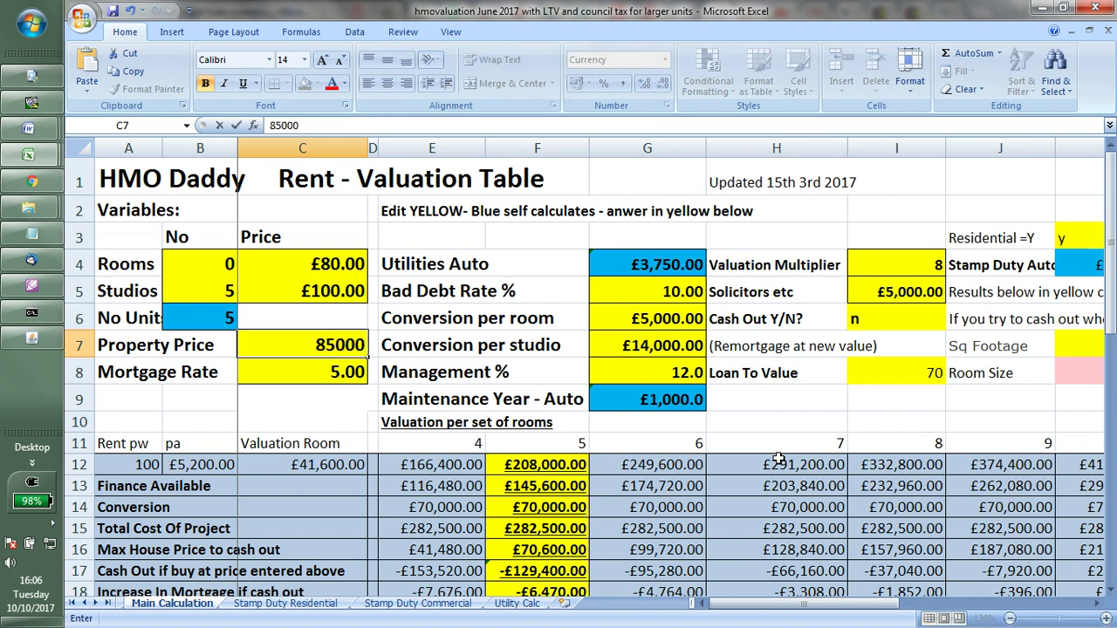
{"action": "key", "text": "Return"}
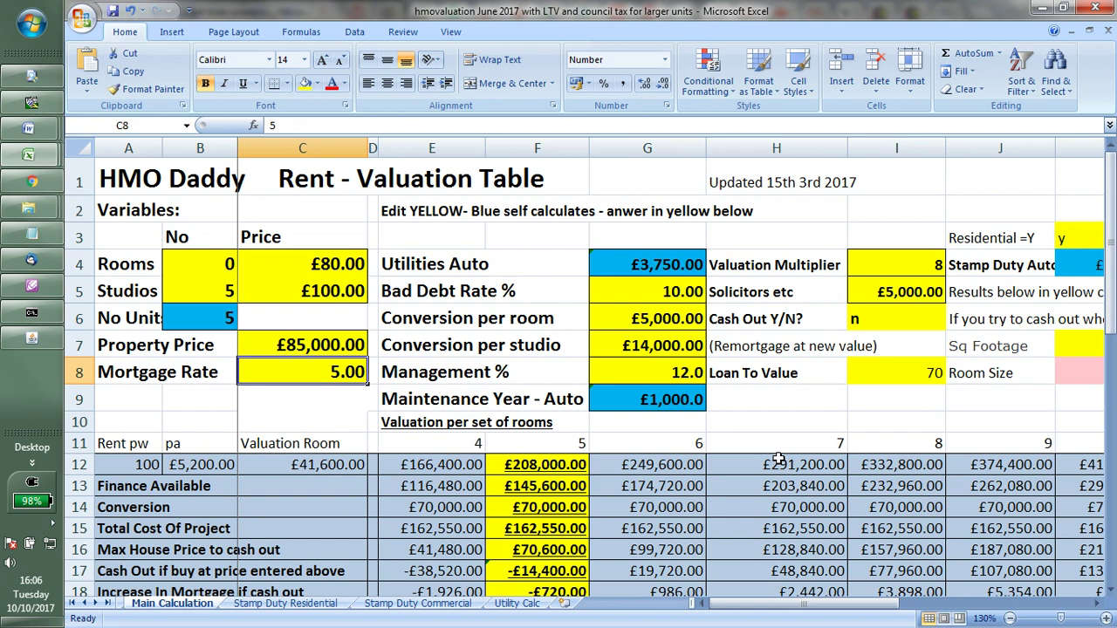
Step: Examine the automatically calculated utilities cost and its formula in cell G4
{"action": "key", "text": "Return"}
{"action": "key", "text": "Up"}
{"action": "key", "text": "Right"}
{"action": "key", "text": "Right"}
{"action": "key", "text": "Right"}
{"action": "key", "text": "Right"}
{"action": "key", "text": "Up"}
{"action": "key", "text": "Up"}
{"action": "key", "text": "Up"}
{"action": "key", "text": "Up"}
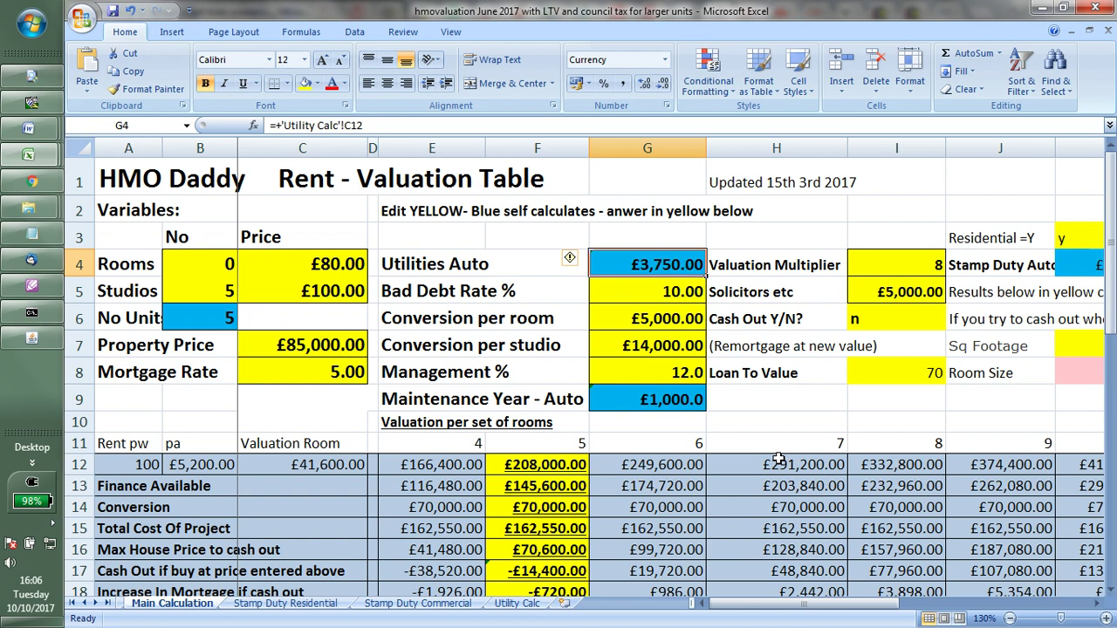
Step: Try 8 studios to test the effect on the automatic utilities cost, and set the number of studios back to 5
{"action": "key", "text": "Left"}
{"action": "key", "text": "Left"}
{"action": "key", "text": "Left"}
{"action": "key", "text": "Left"}
{"action": "key", "text": "Left"}
{"action": "key", "text": "Down"}
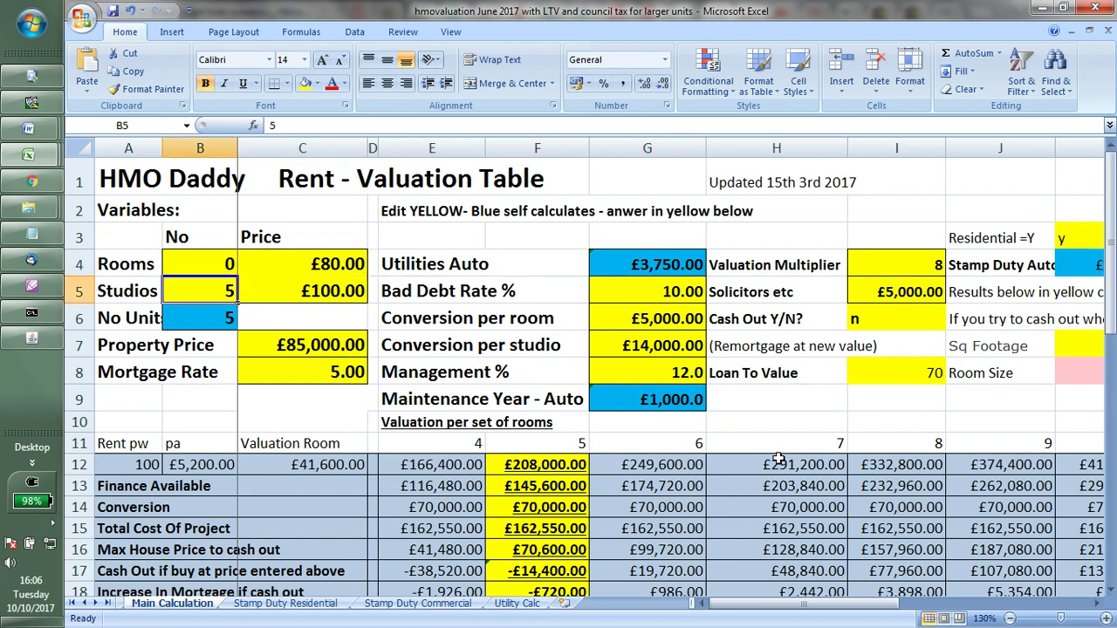
{"action": "type", "text": "8"}
{"action": "key", "text": "Return"}
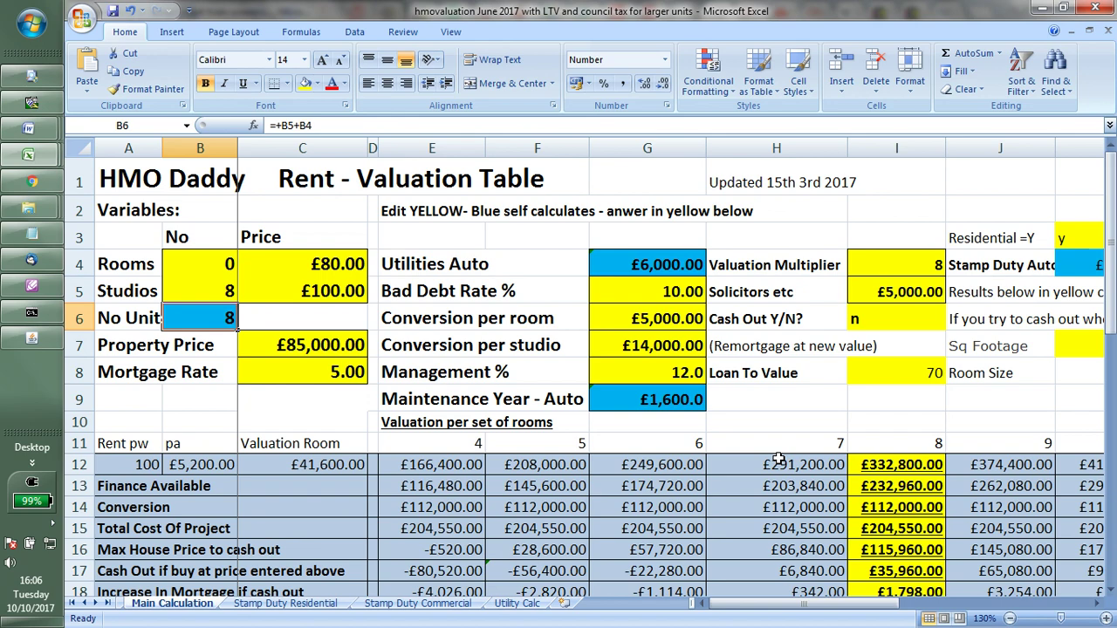
{"action": "key", "text": "Up"}
{"action": "type", "text": "5"}
{"action": "key", "text": "Right"}
Step: Review the utilities, bad debt rate, conversion costs per room and studio, management percentage and automatic yearly maintenance cells
{"action": "key", "text": "Right"}
{"action": "key", "text": "Right"}
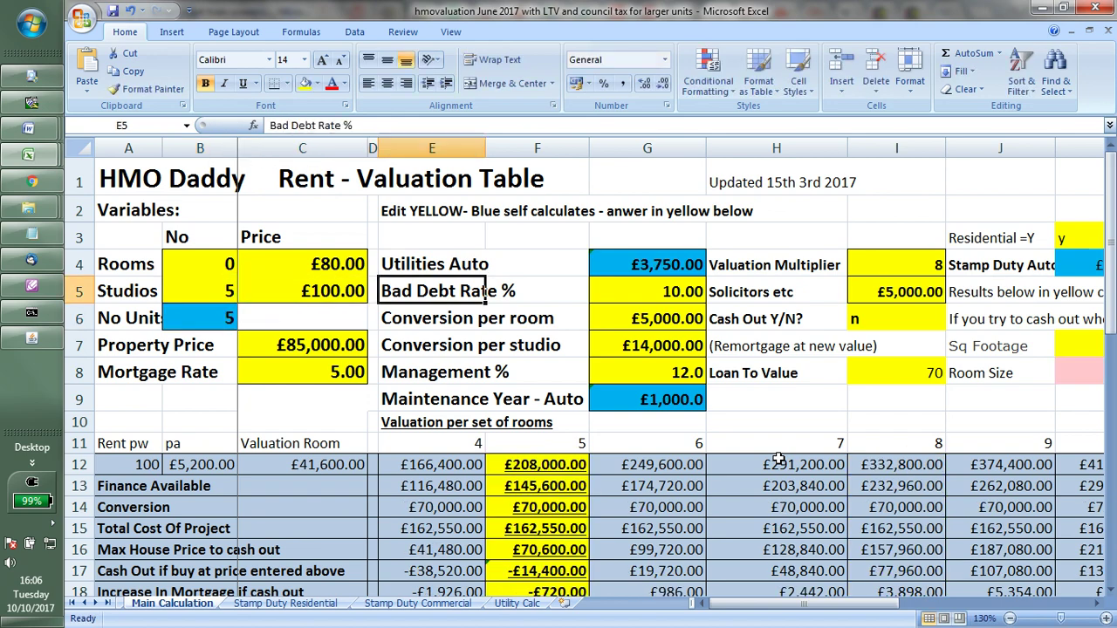
{"action": "key", "text": "Right"}
{"action": "key", "text": "Up"}
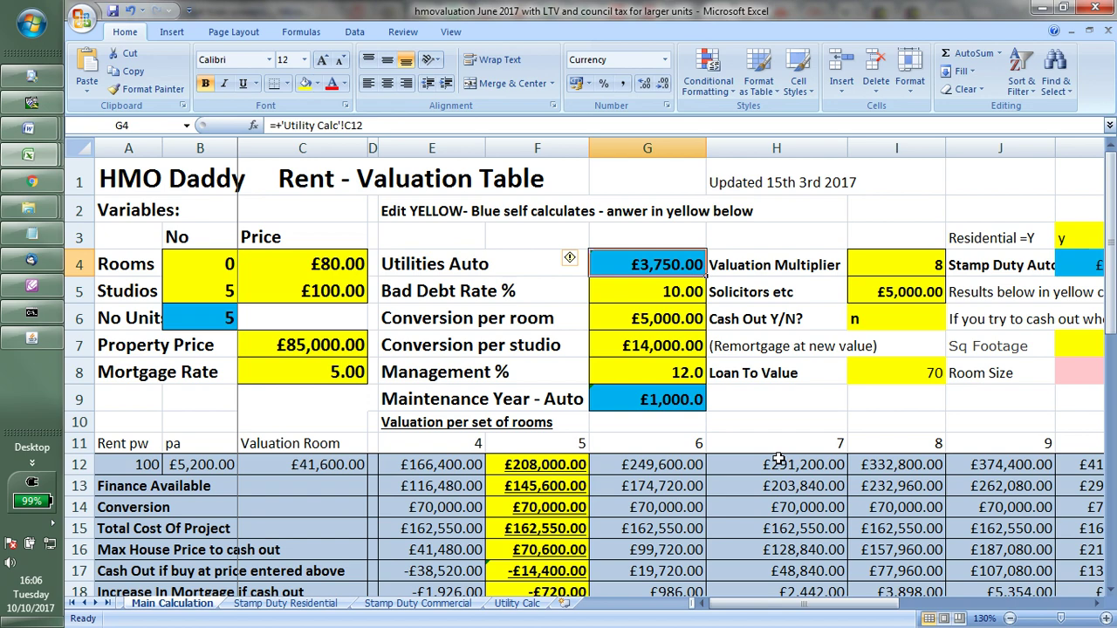
{"action": "key", "text": "Down"}
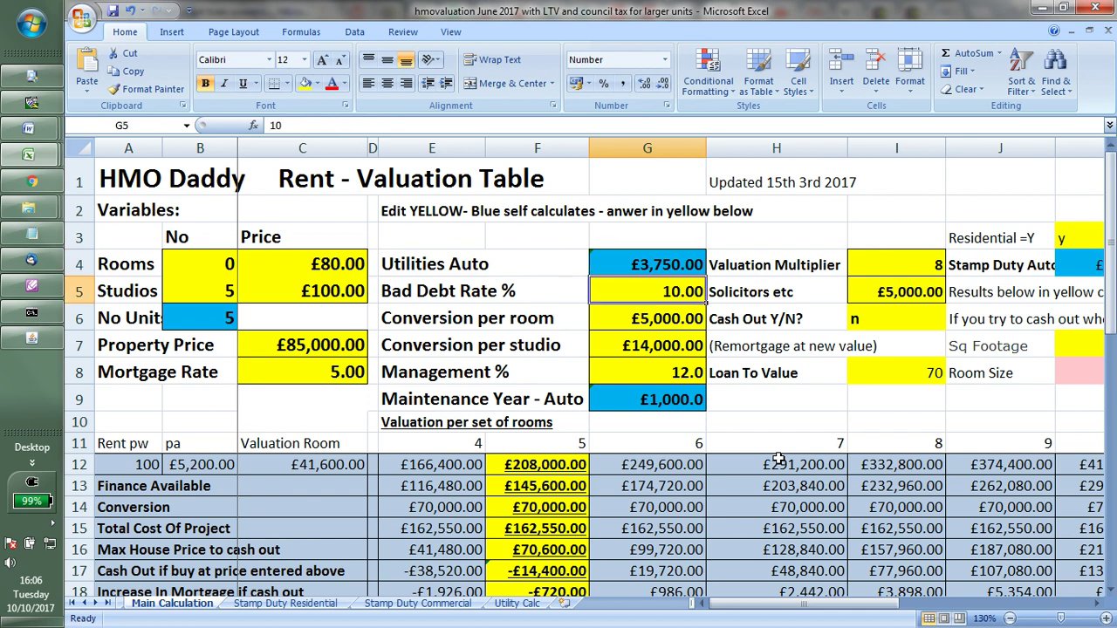
{"action": "key", "text": "Down"}
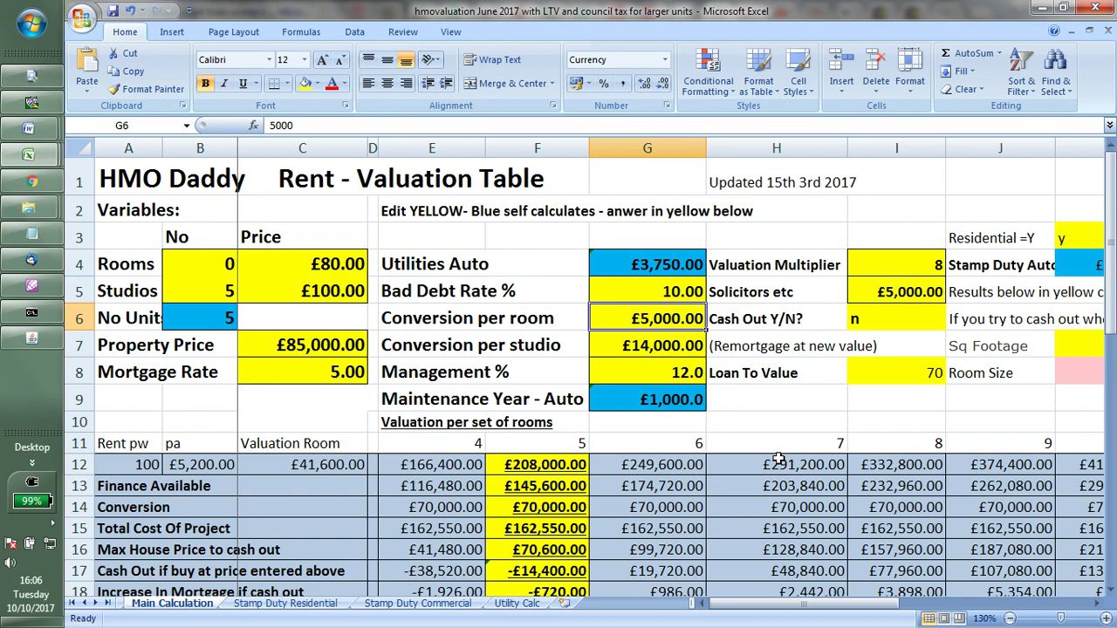
{"action": "key", "text": "Down"}
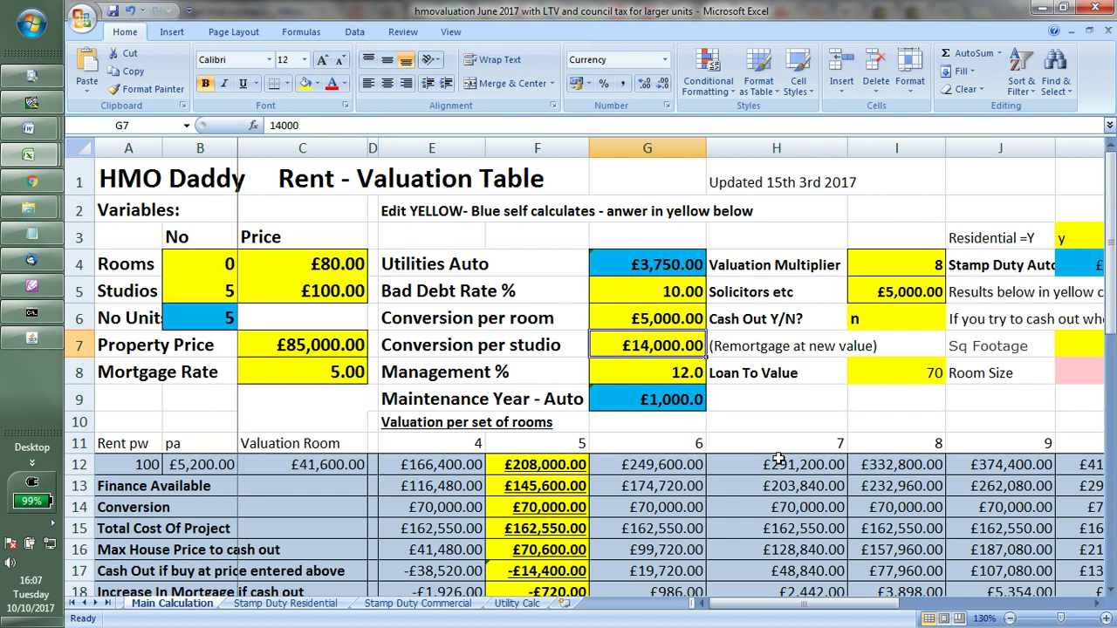
{"action": "key", "text": "Up"}
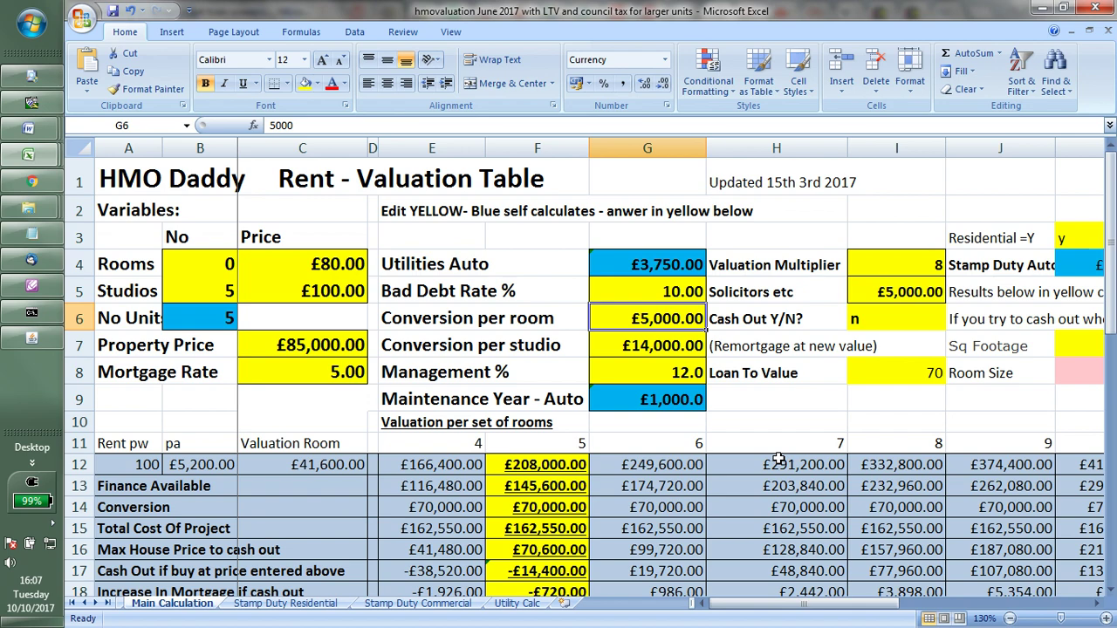
{"action": "key", "text": "Down"}
{"action": "key", "text": "Down"}
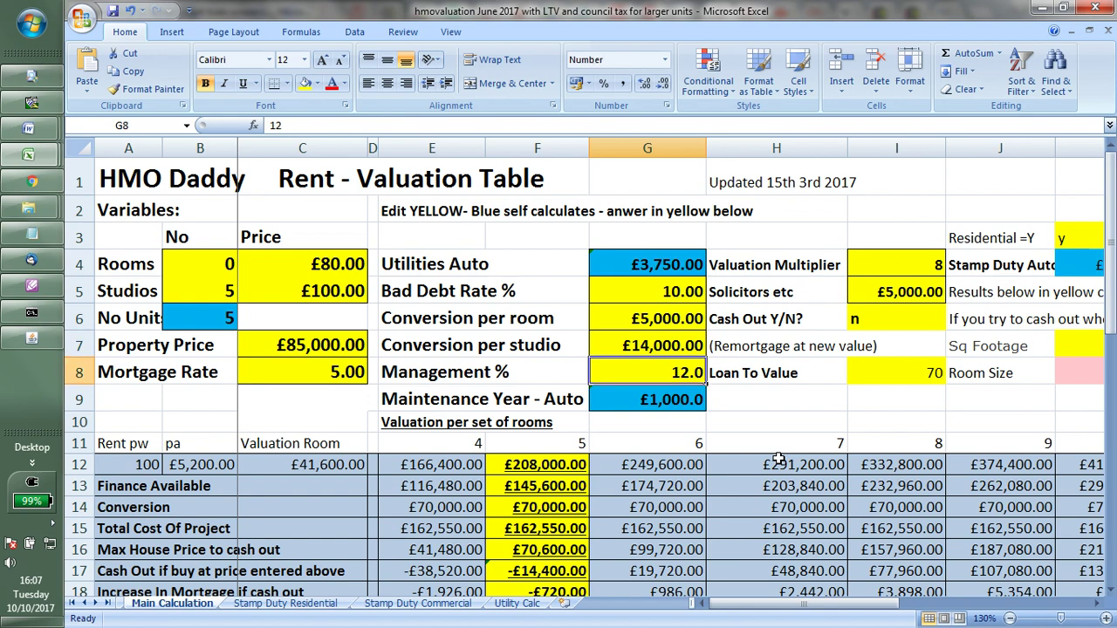
{"action": "key", "text": "Down"}
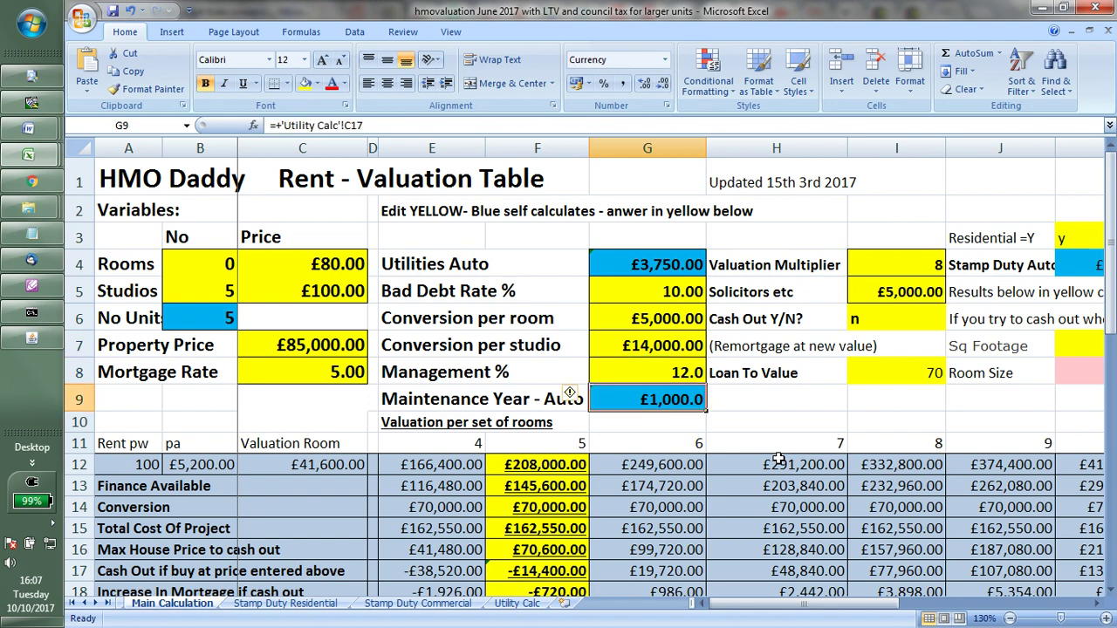
{"action": "key", "text": "Left"}
{"action": "key", "text": "Left"}
{"action": "key", "text": "Left"}
{"action": "key", "text": "Left"}
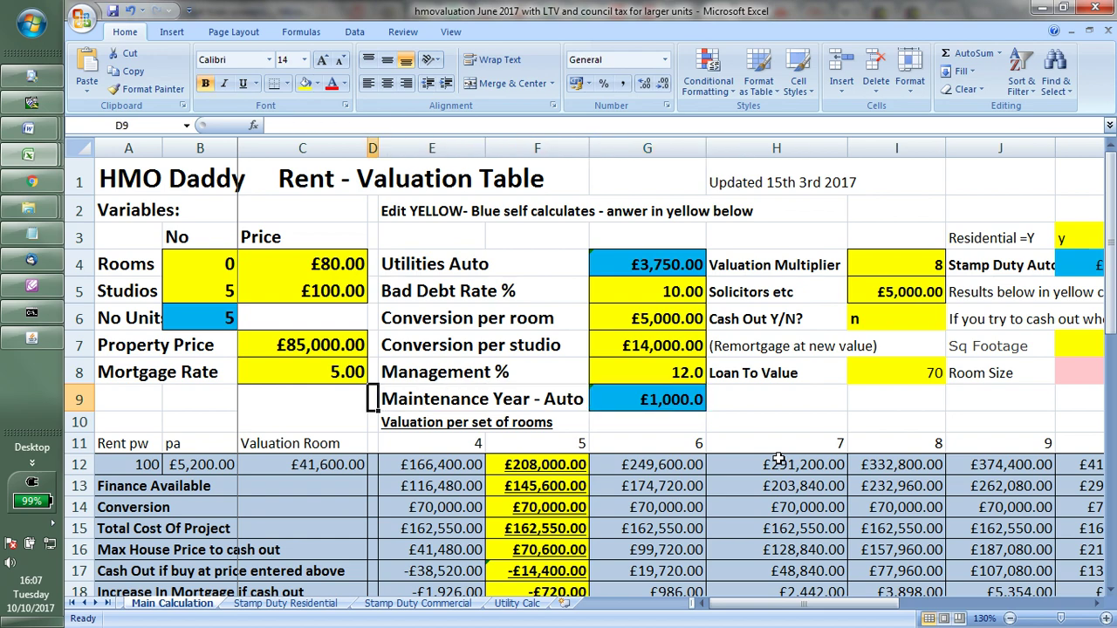
Step: Try 8 studios to test the effect on the automatic yearly maintenance, and set the number of studios back to 5
{"action": "key", "text": "Up"}
{"action": "key", "text": "Up"}
{"action": "key", "text": "Up"}
{"action": "key", "text": "Up"}
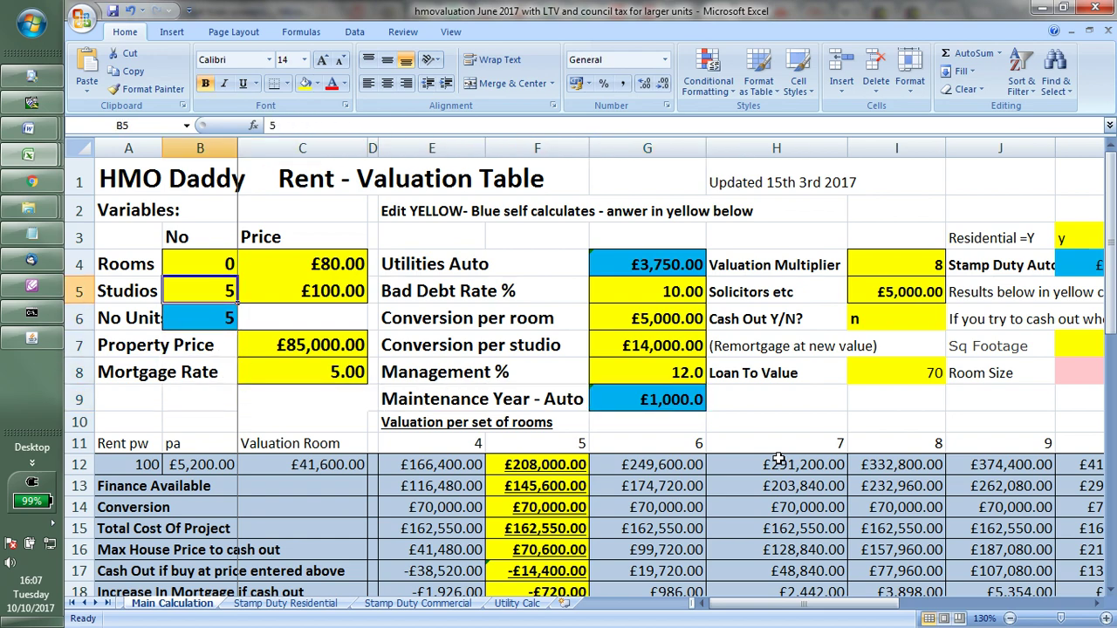
{"action": "type", "text": "8"}
{"action": "key", "text": "Return"}
{"action": "key", "text": "Up"}
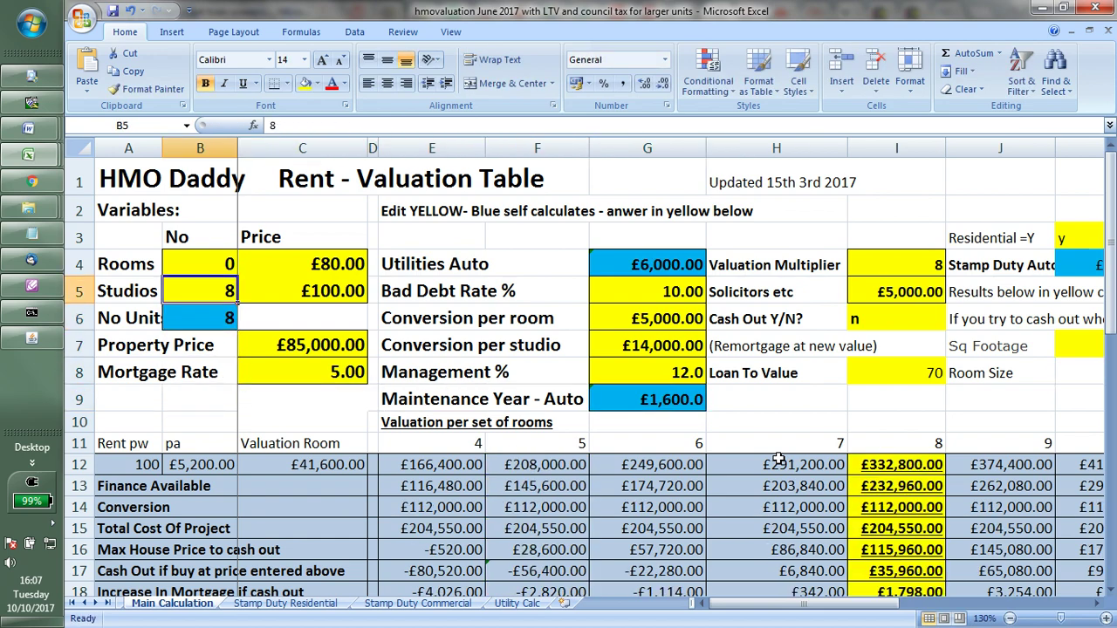
{"action": "type", "text": "5"}
{"action": "key", "text": "Return"}
Step: Review the mortgage rate and management percentage cells
{"action": "key", "text": "Down"}
{"action": "key", "text": "Down"}
{"action": "key", "text": "Right"}
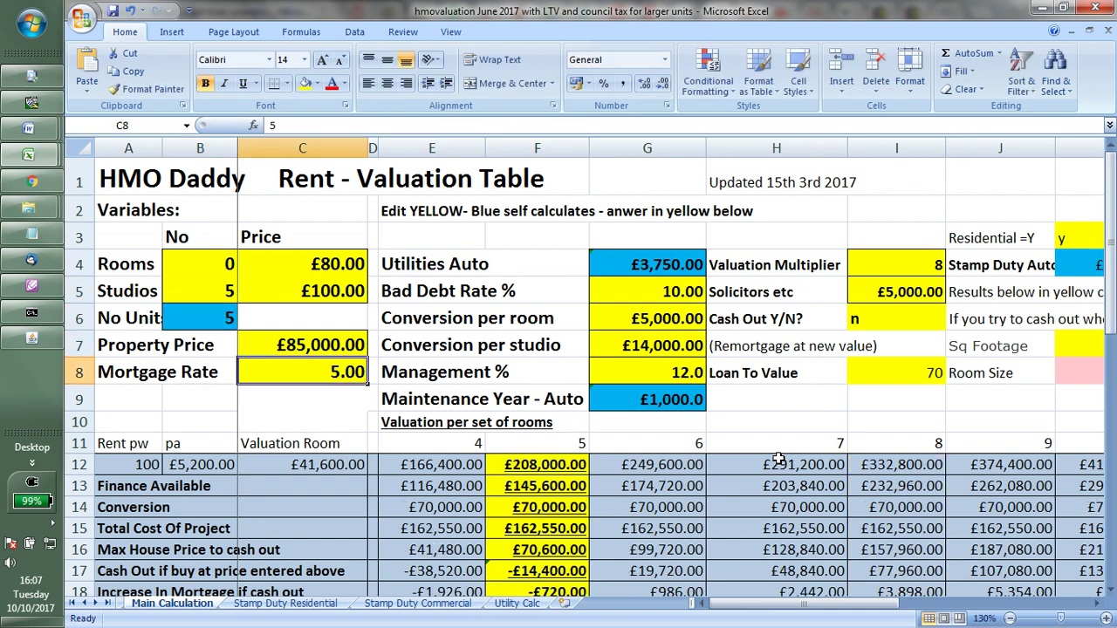
{"action": "key", "text": "Right"}
{"action": "key", "text": "Right"}
{"action": "key", "text": "Right"}
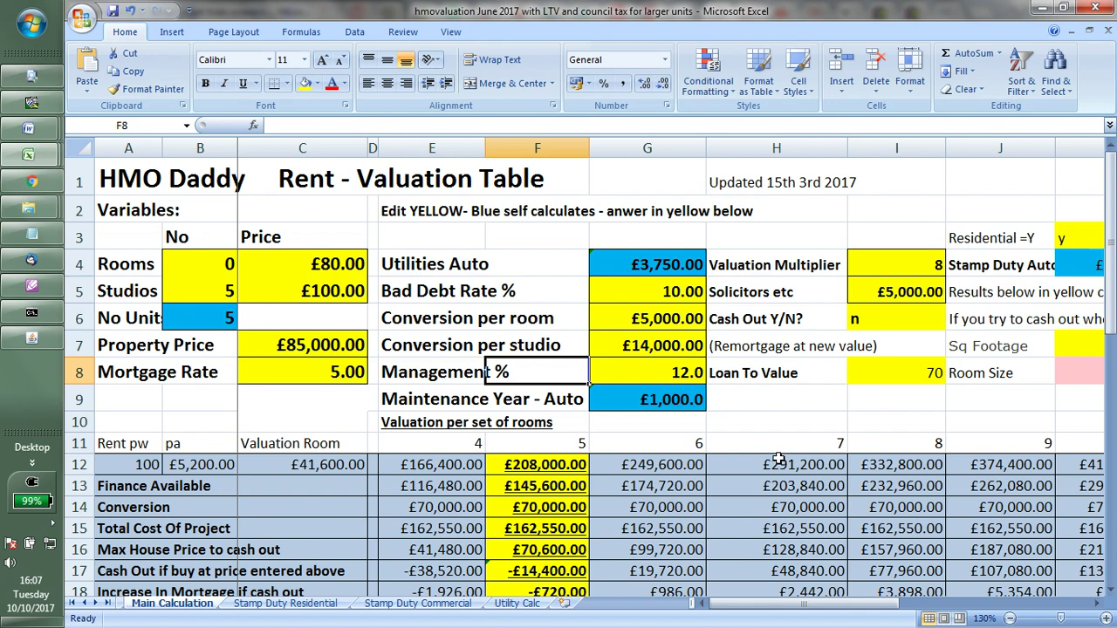
{"action": "key", "text": "Right"}
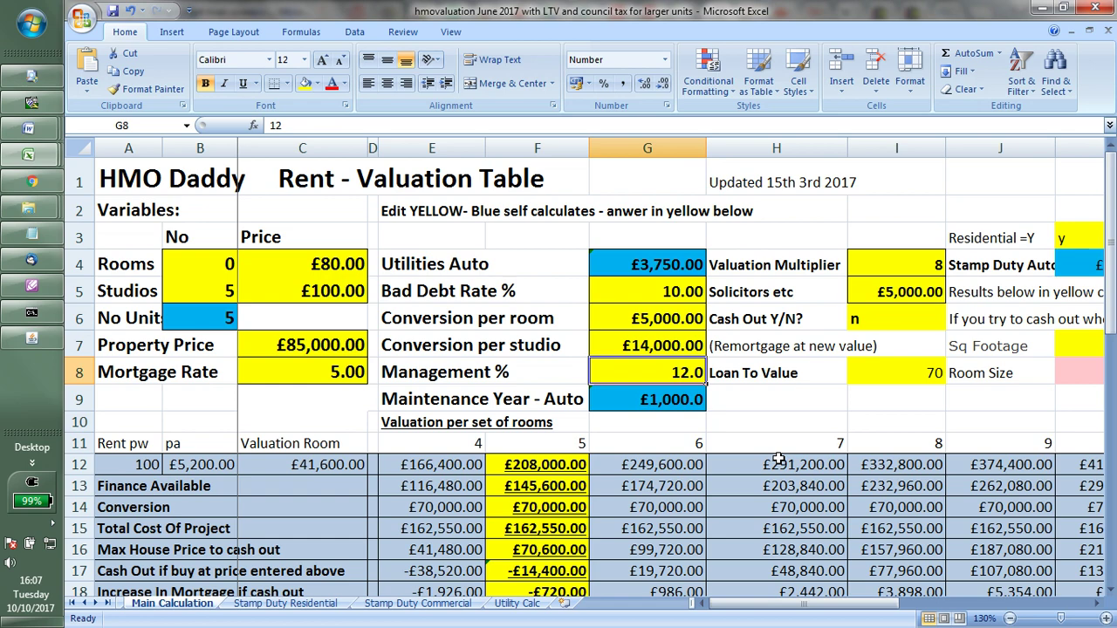
Step: Review the valuation multiplier and solicitors' cost cells
{"action": "key", "text": "Up"}
{"action": "key", "text": "Up"}
{"action": "key", "text": "Up"}
{"action": "key", "text": "Right"}
{"action": "key", "text": "Right"}
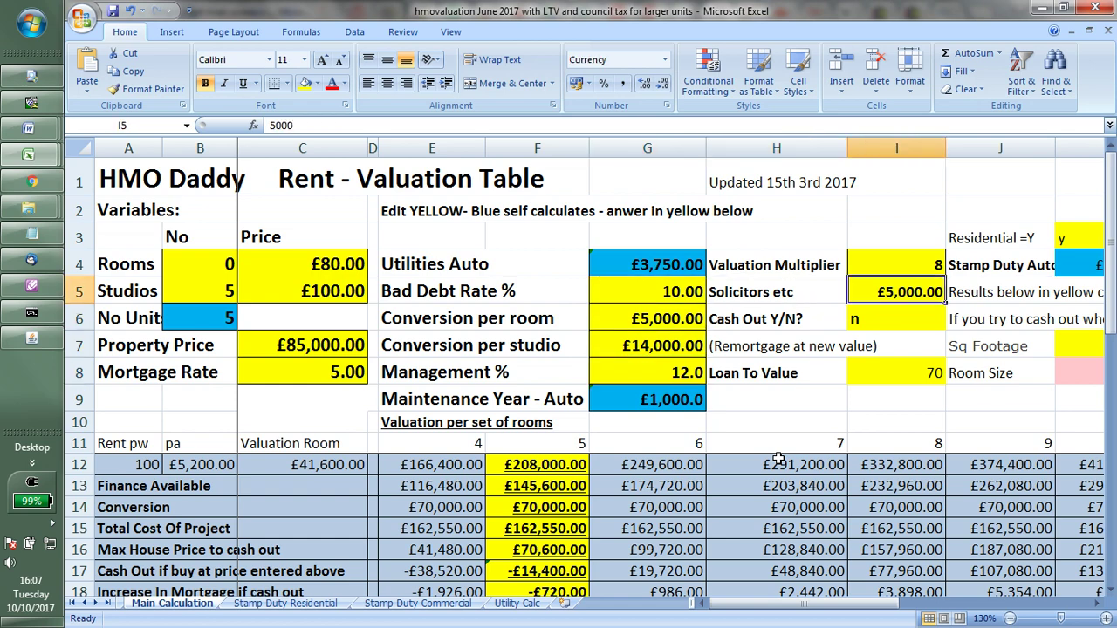
{"action": "key", "text": "Right"}
{"action": "key", "text": "Right"}
{"action": "key", "text": "Left"}
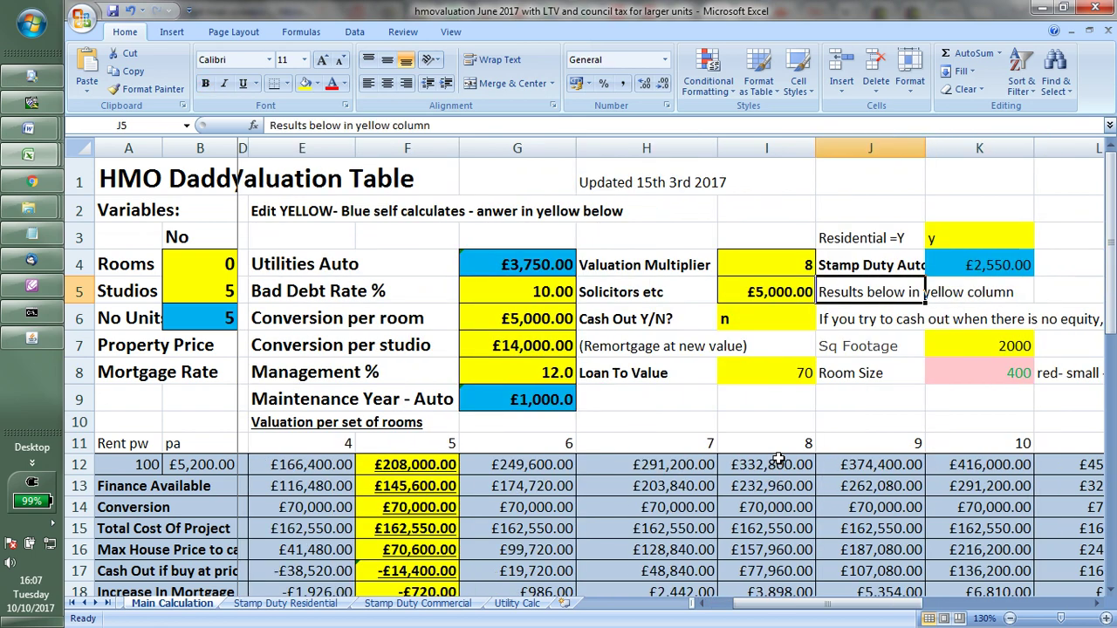
{"action": "key", "text": "Left"}
{"action": "key", "text": "Up"}
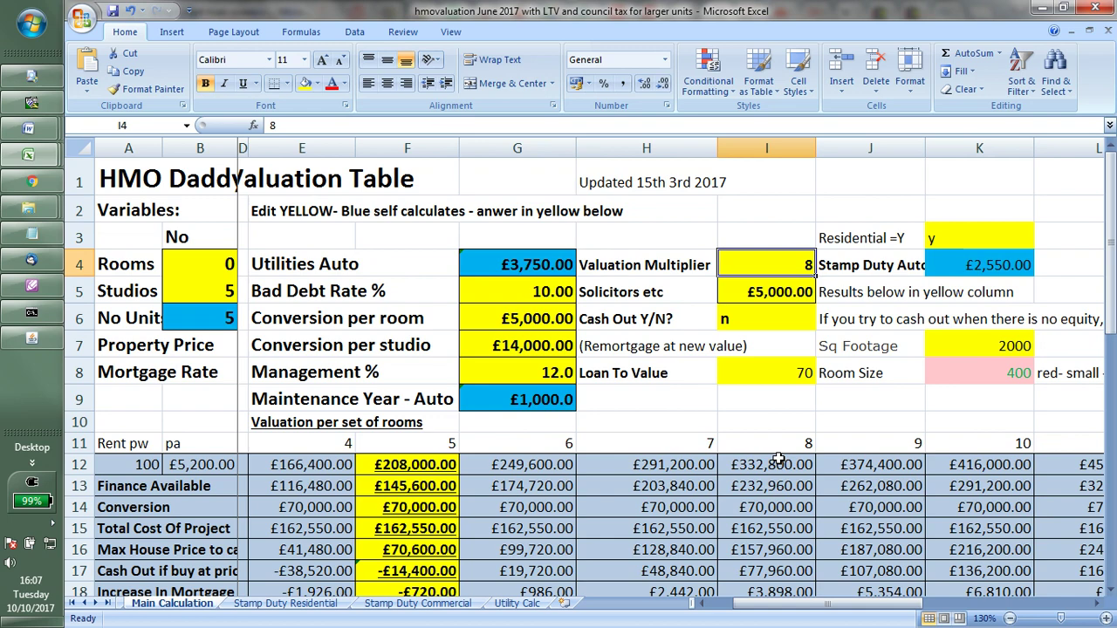
{"action": "key", "text": "Down"}
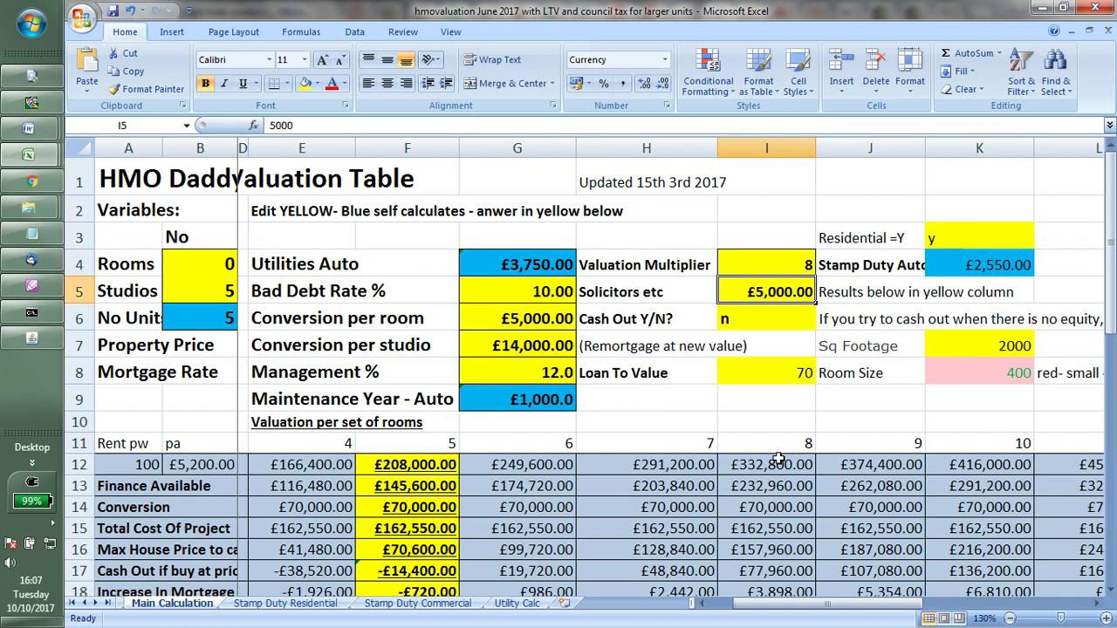
{"action": "key", "text": "Up"}
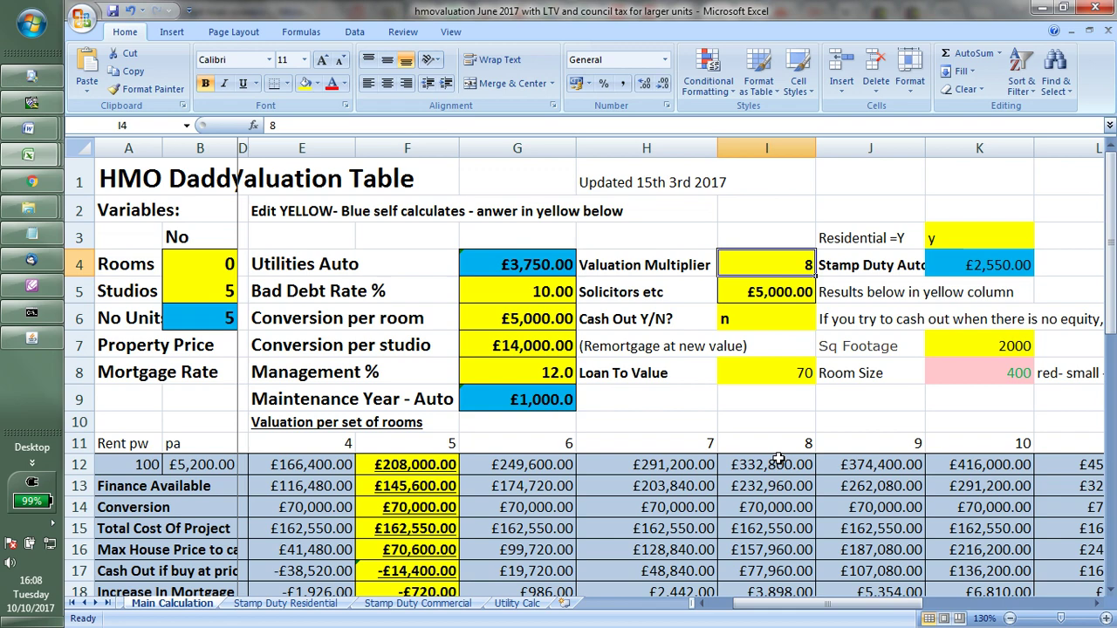
Step: Set the solicitors' cost to £2,000 and check the cash-out and loan-to-value settings below it
{"action": "key", "text": "Down"}
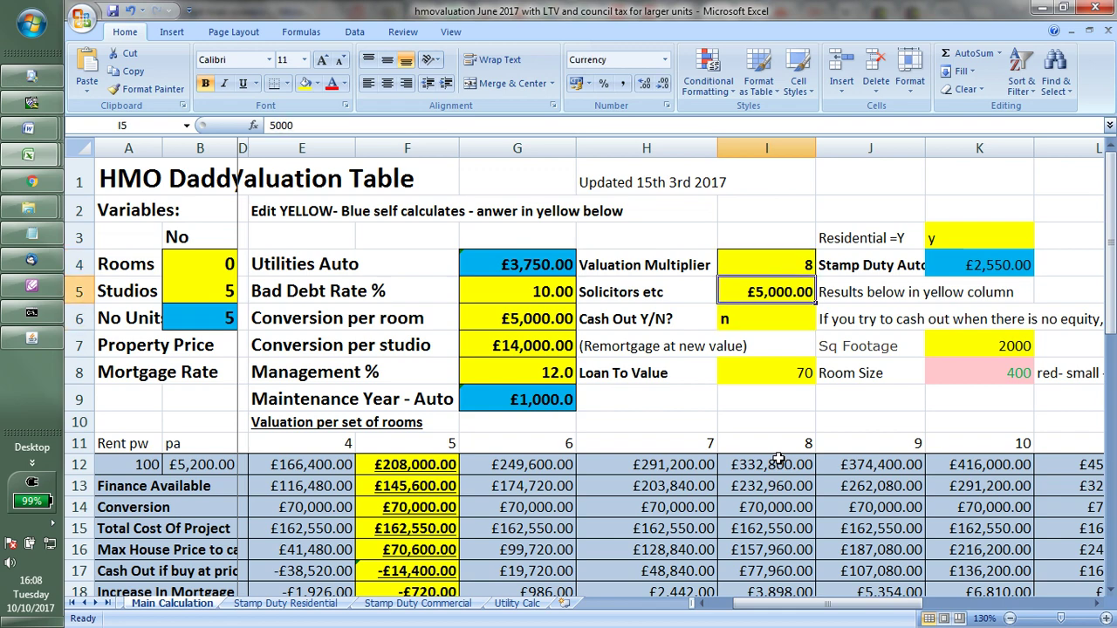
{"action": "type", "text": "2000"}
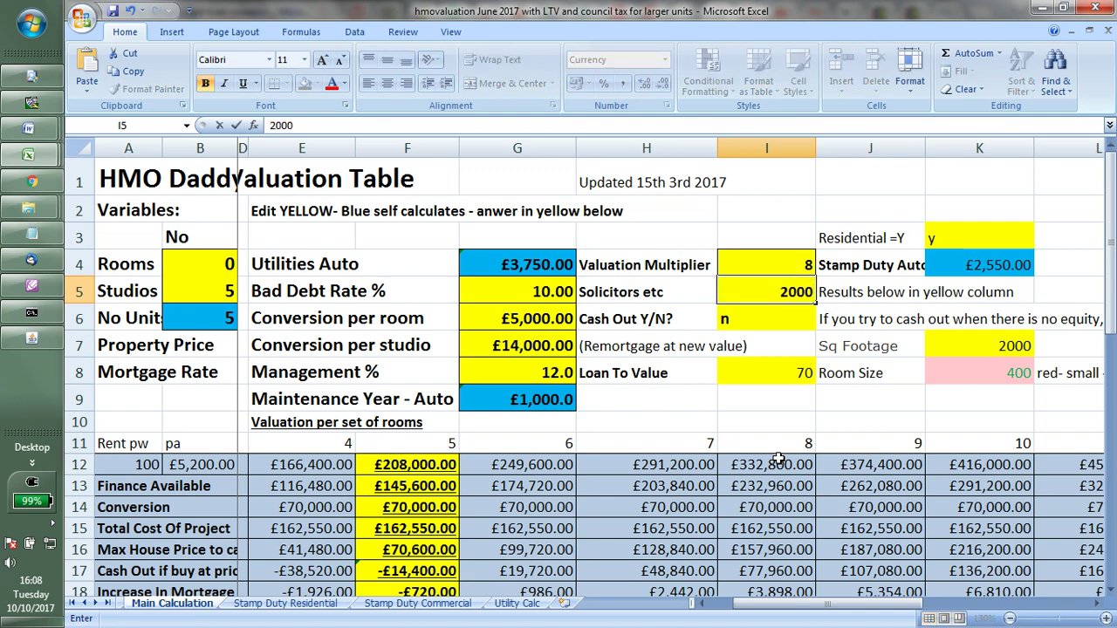
{"action": "key", "text": "Return"}
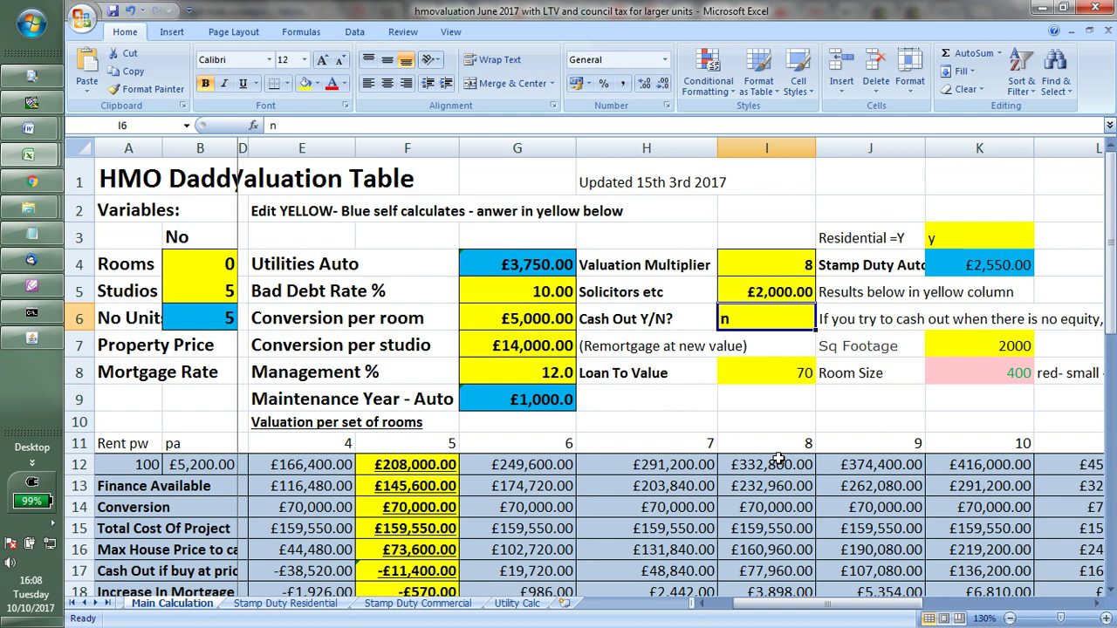
{"action": "key", "text": "Return"}
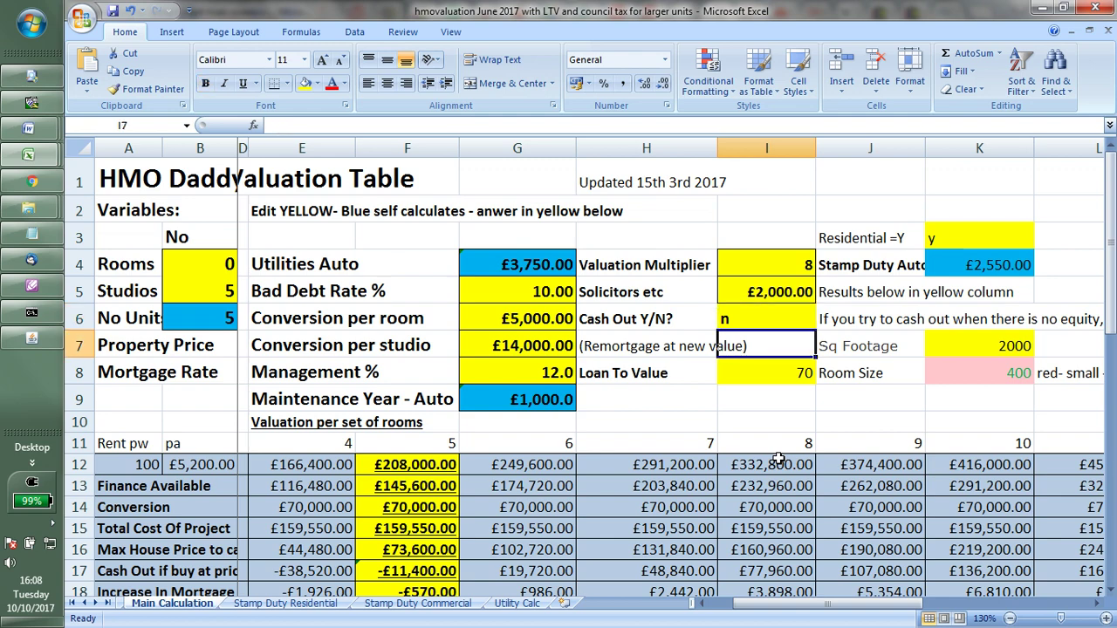
{"action": "key", "text": "Return"}
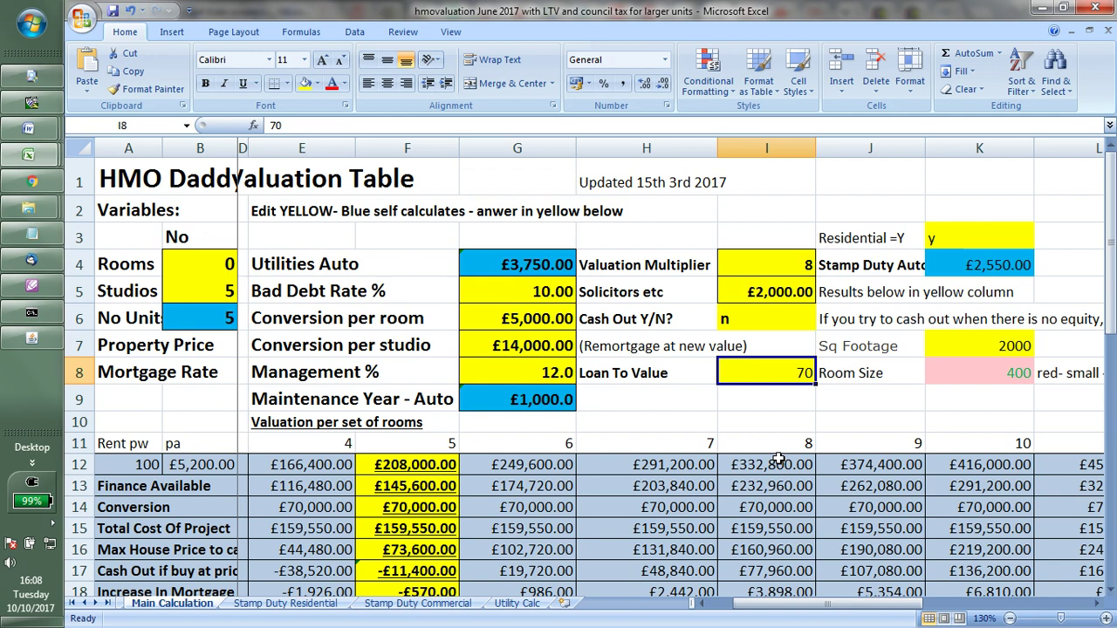
Step: Examine the Residential setting and the automatic stamp duty formula in cell K4
{"action": "key", "text": "Right"}
{"action": "key", "text": "Right"}
{"action": "key", "text": "Right"}
{"action": "key", "text": "Up"}
{"action": "key", "text": "Up"}
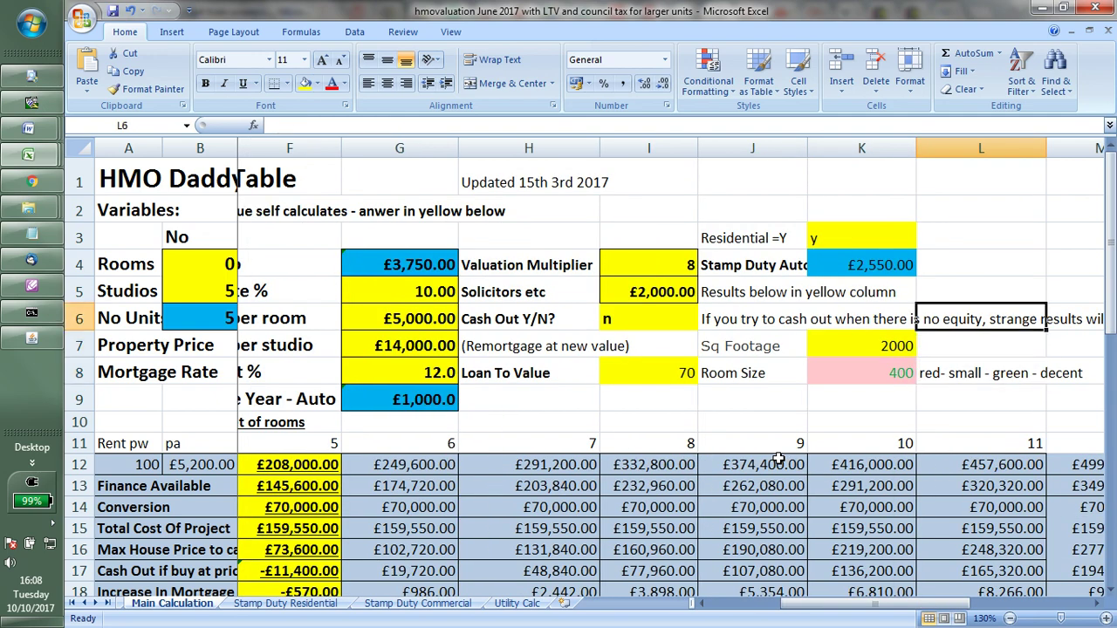
{"action": "key", "text": "Up"}
{"action": "key", "text": "Up"}
{"action": "key", "text": "Up"}
{"action": "key", "text": "Left"}
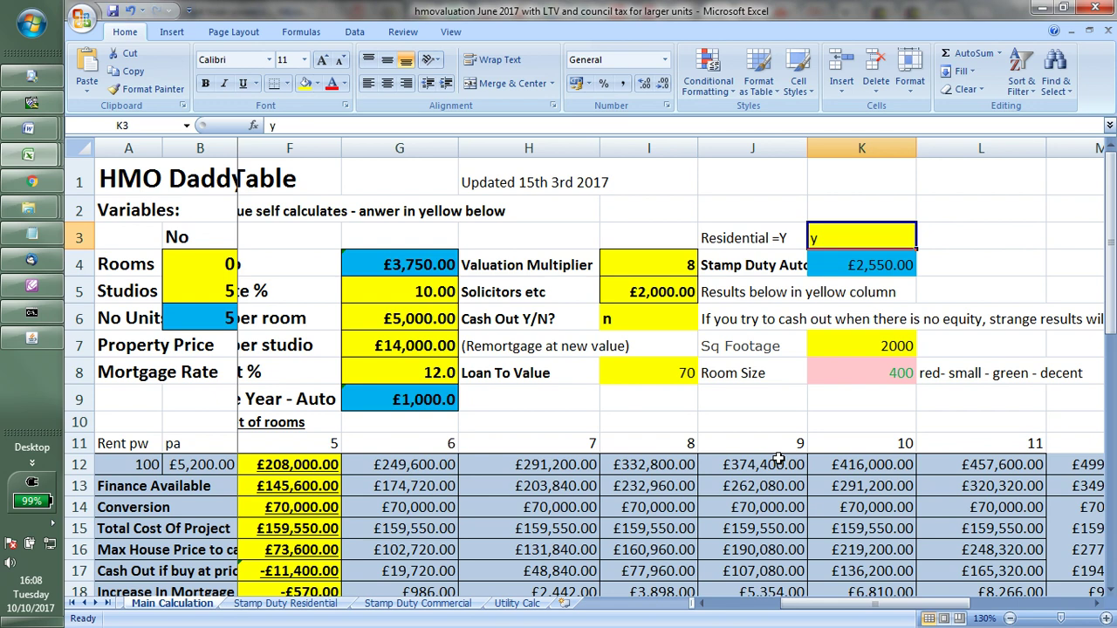
{"action": "key", "text": "Return"}
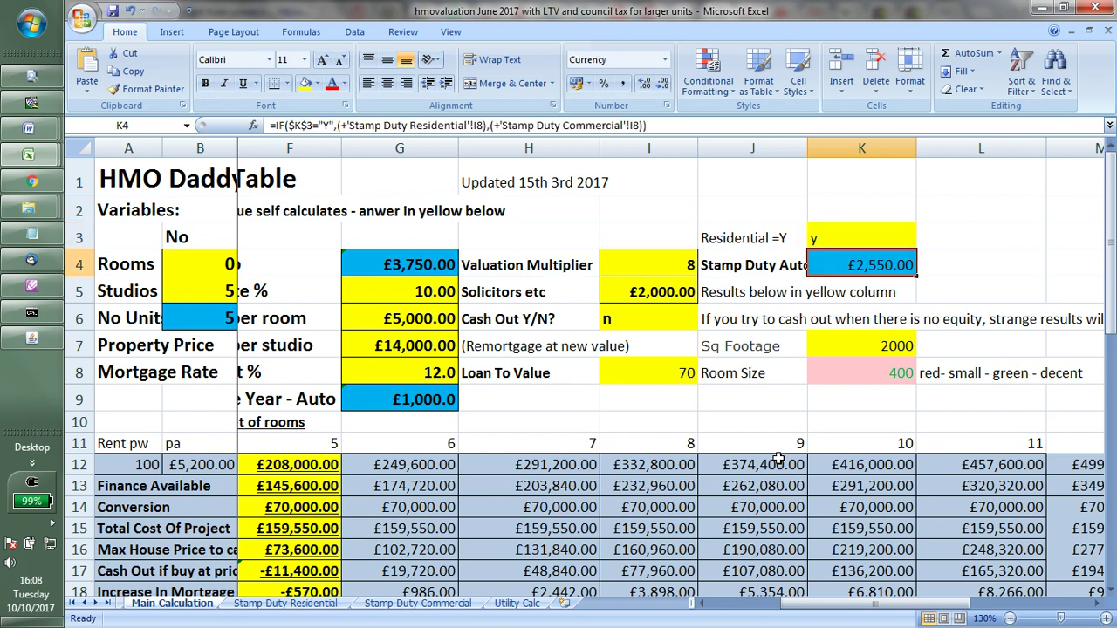
Step: Try n in the Residential setting to test the effect on stamp duty, and set it back to y
{"action": "key", "text": "Up"}
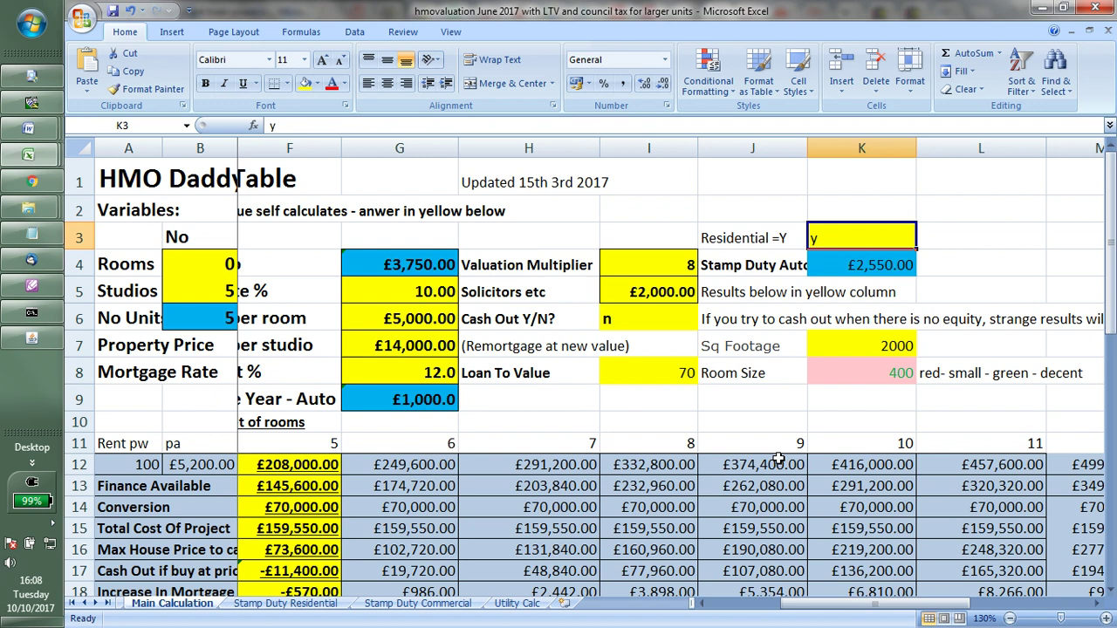
{"action": "type", "text": "n"}
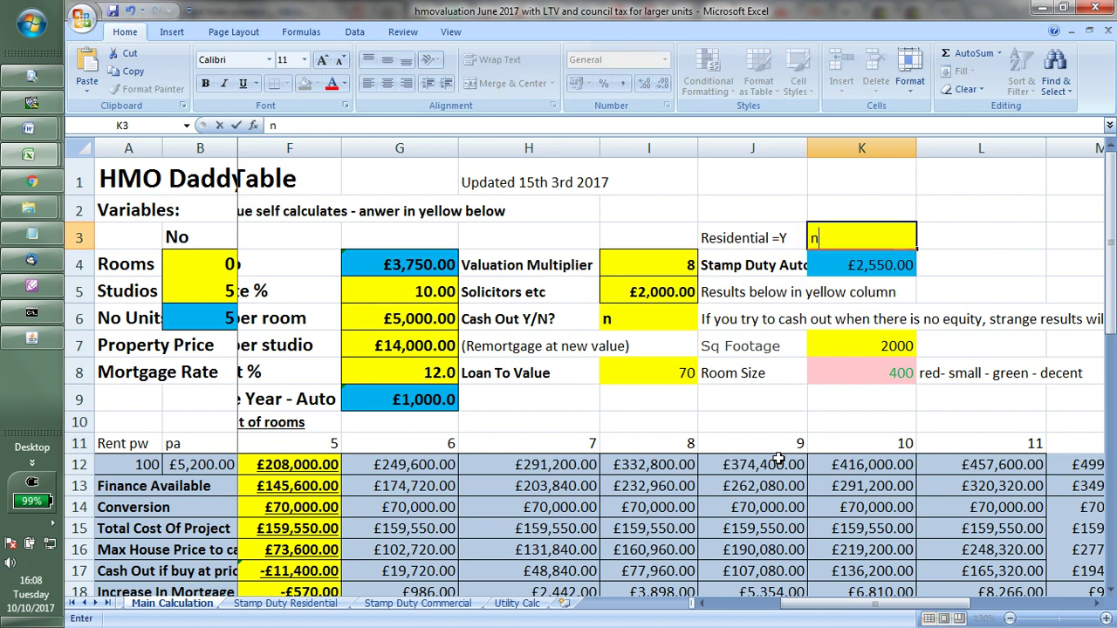
{"action": "key", "text": "Return"}
{"action": "key", "text": "Up"}
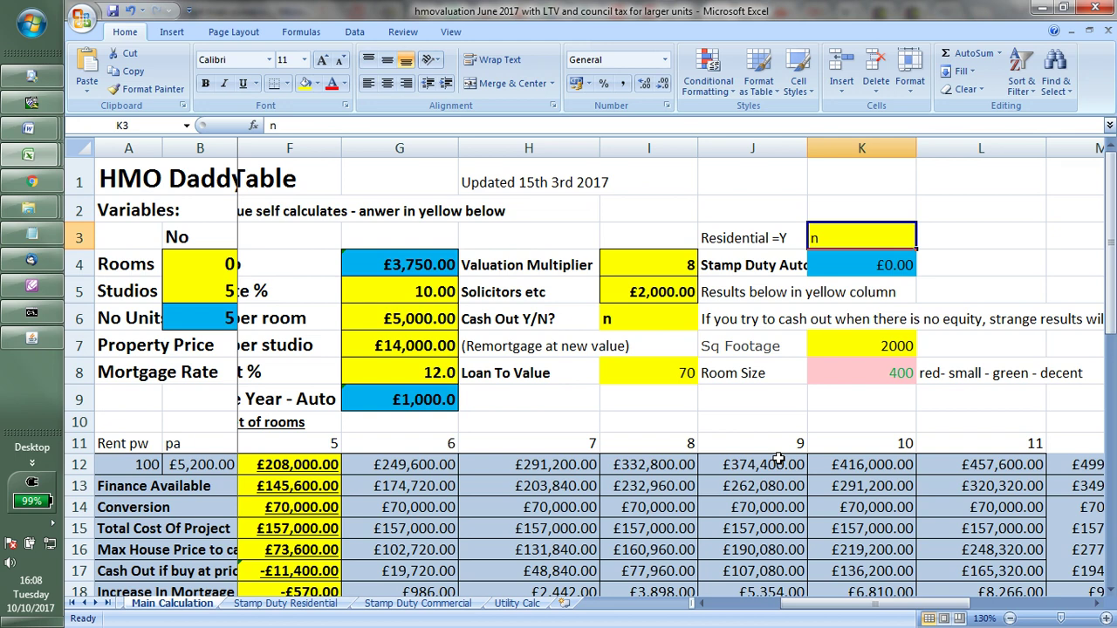
{"action": "type", "text": "y"}
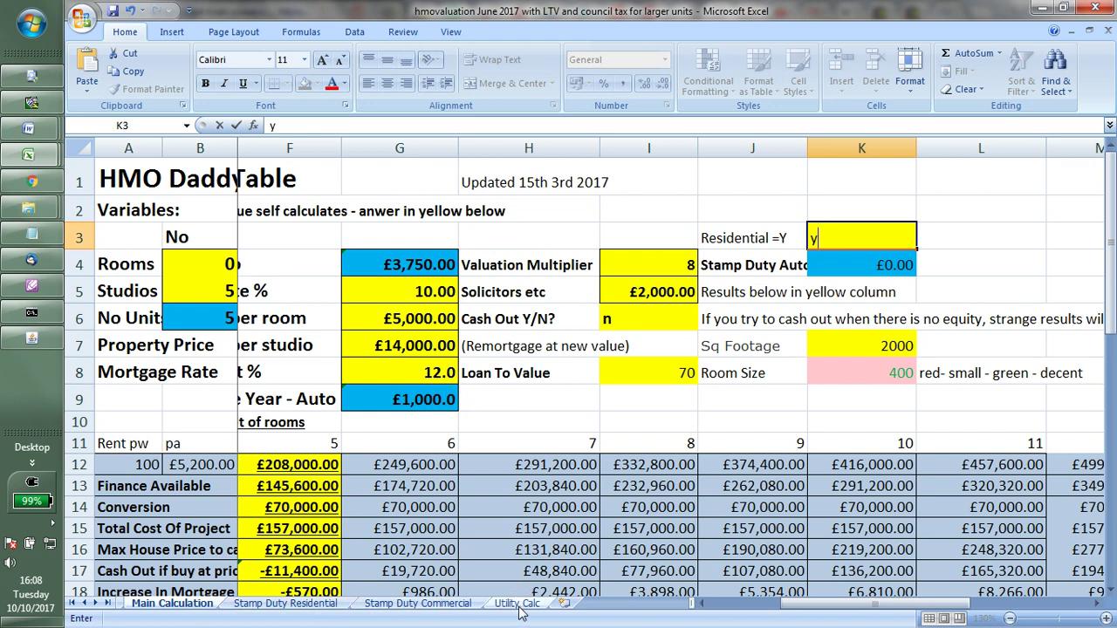
{"action": "left_click", "coordinate": [831, 257]}
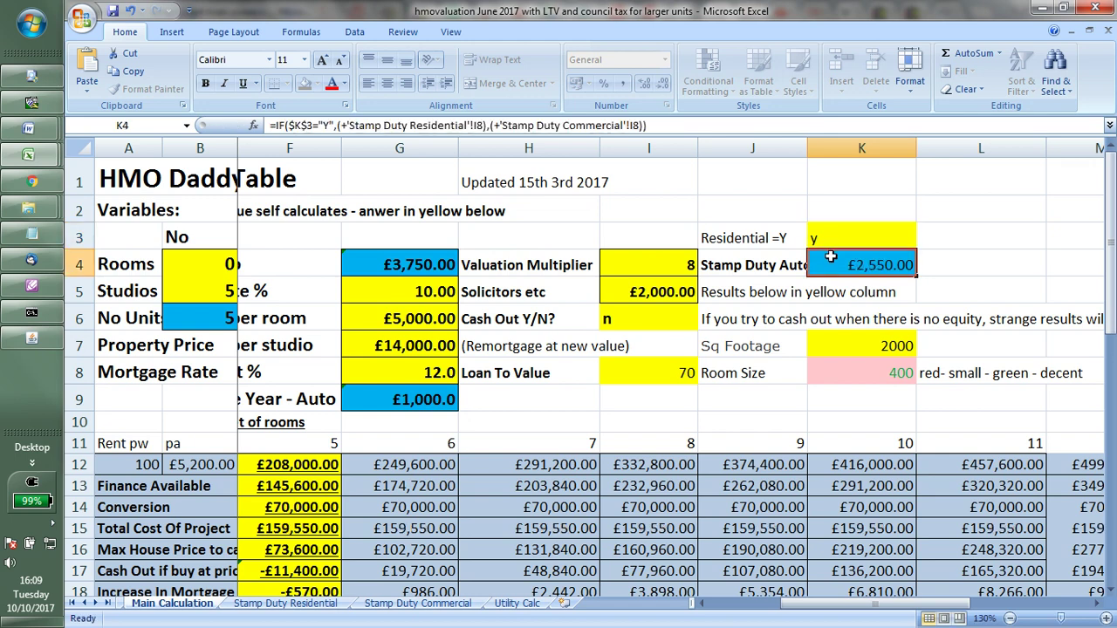
Step: Try a square footage of 100 to test the room size indicator, and set the square footage back to 2000
{"action": "left_click", "coordinate": [838, 346]}
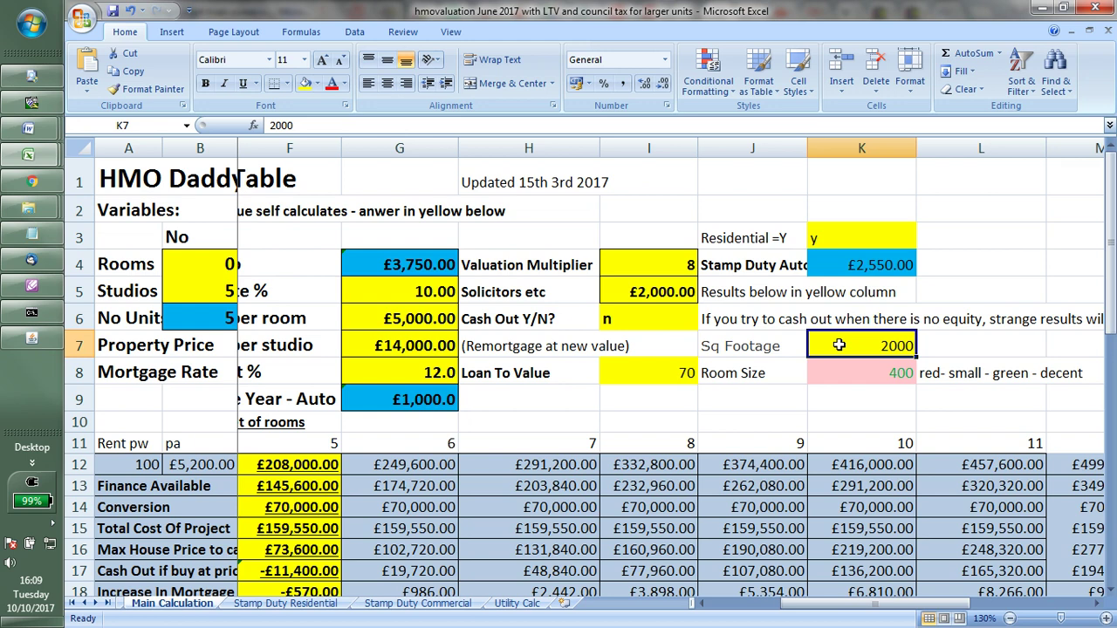
{"action": "type", "text": "100"}
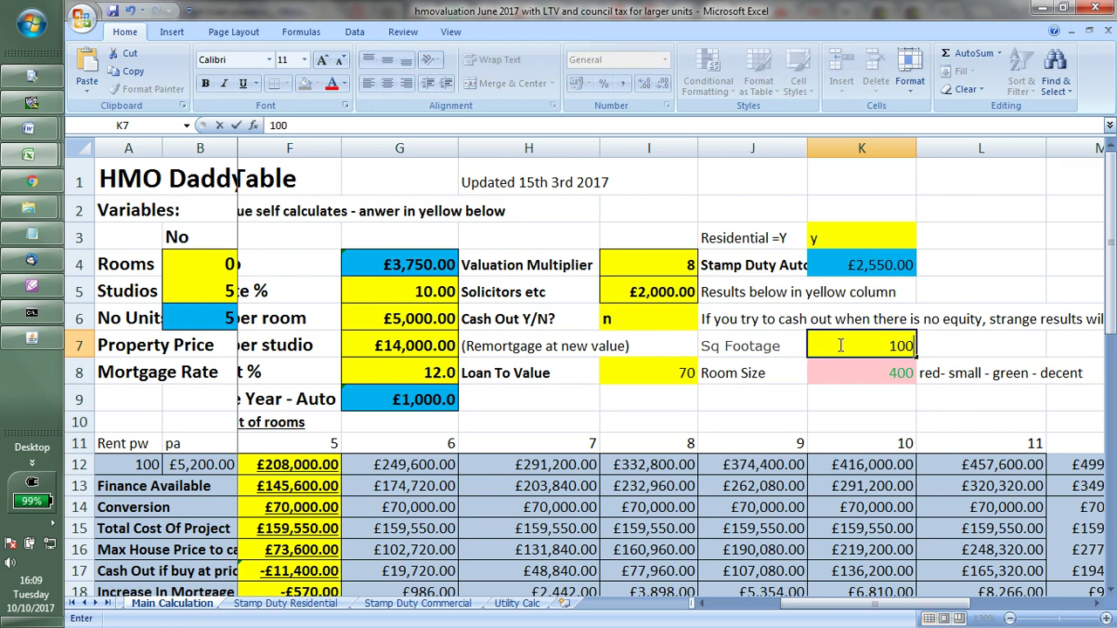
{"action": "key", "text": "Return"}
{"action": "key", "text": "Up"}
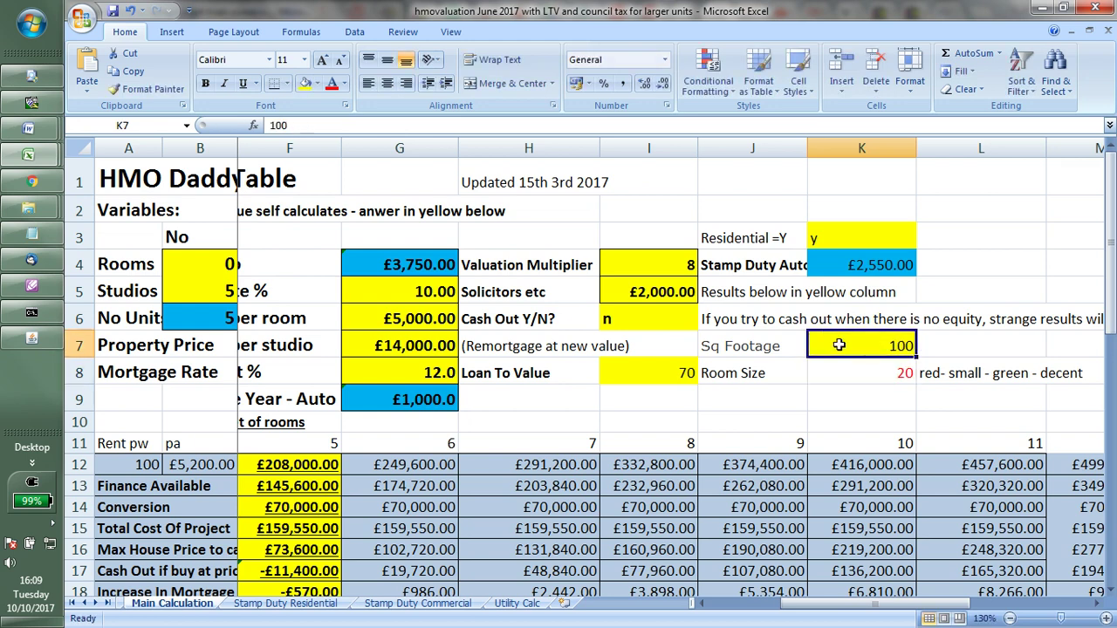
{"action": "key", "text": "Down"}
{"action": "key", "text": "Up"}
{"action": "key", "text": "BackSpace"}
{"action": "type", "text": "2"}
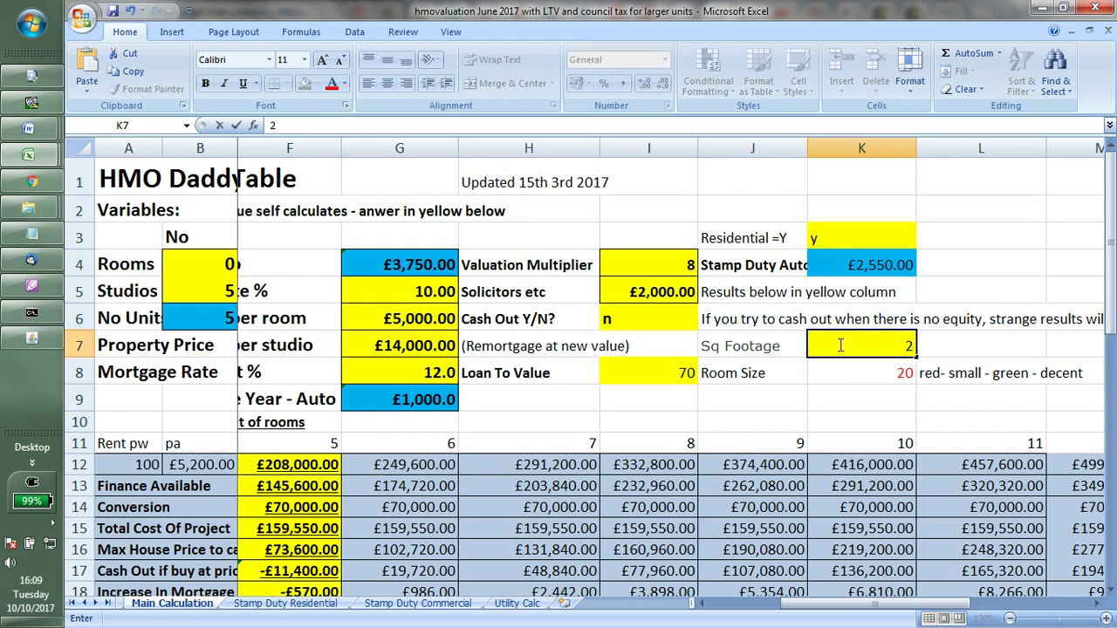
{"action": "type", "text": "000"}
{"action": "key", "text": "Return"}
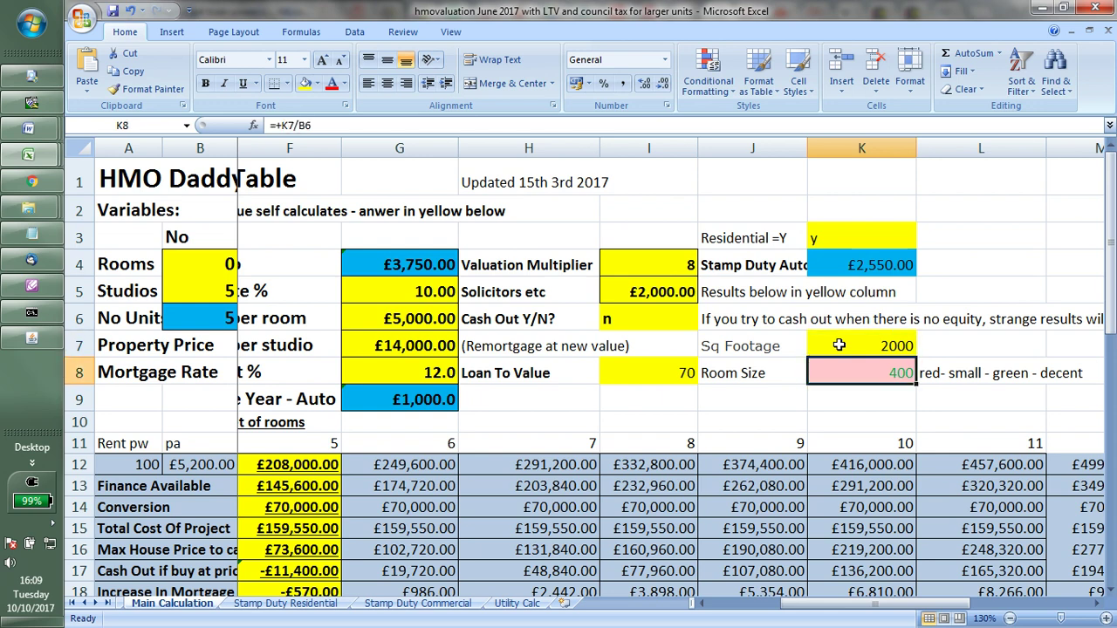
Step: Examine the row labels of the valuation table down to Profit Year after bad debt
{"action": "key", "text": "Left"}
{"action": "key", "text": "Left"}
{"action": "key", "text": "Left"}
{"action": "key", "text": "Left"}
{"action": "key", "text": "Left"}
{"action": "key", "text": "Left"}
{"action": "key", "text": "Left"}
{"action": "key", "text": "Left"}
{"action": "key", "text": "Left"}
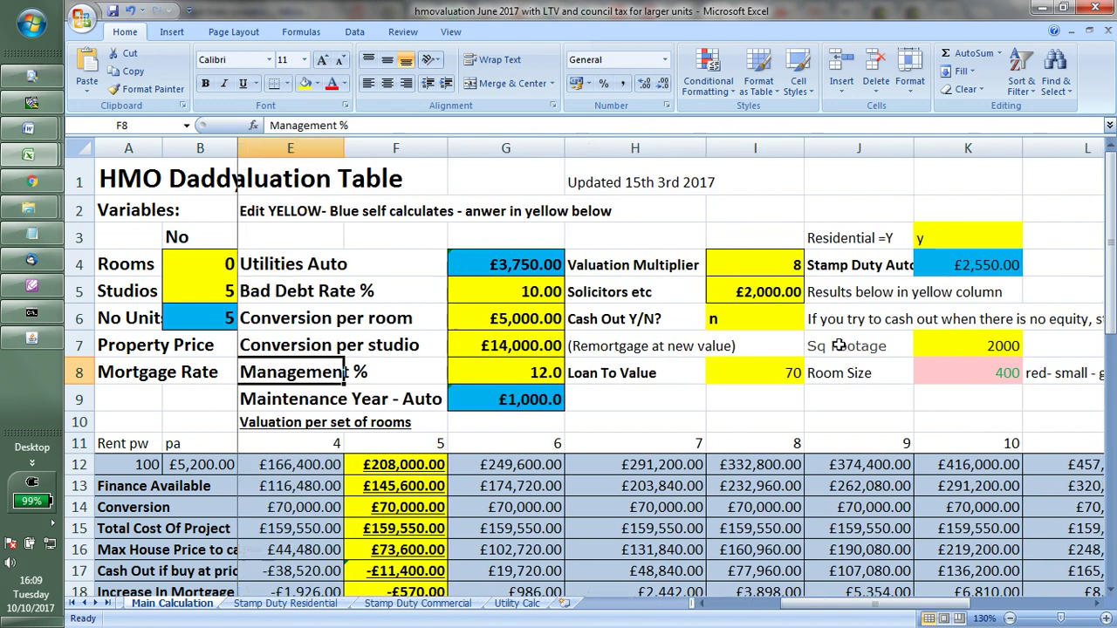
{"action": "key", "text": "Left"}
{"action": "key", "text": "Up"}
{"action": "key", "text": "Up"}
{"action": "key", "text": "Up"}
{"action": "key", "text": "Up"}
{"action": "key", "text": "Up"}
{"action": "key", "text": "Up"}
{"action": "key", "text": "Up"}
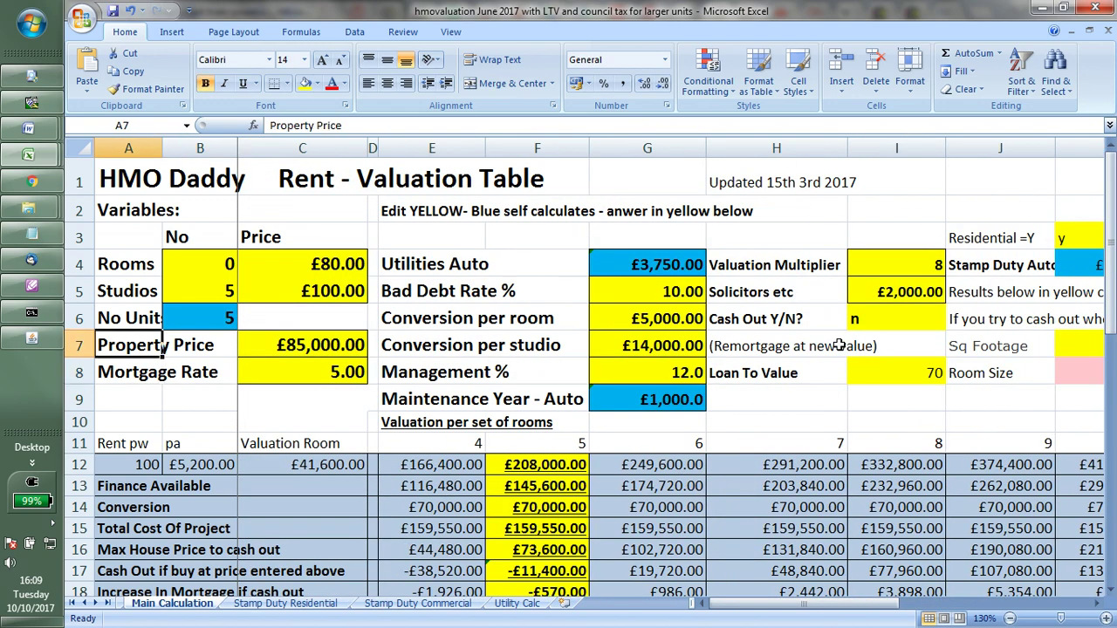
{"action": "key", "text": "Down"}
{"action": "key", "text": "Down"}
{"action": "key", "text": "Down"}
{"action": "key", "text": "Down"}
{"action": "key", "text": "Down"}
{"action": "key", "text": "Down"}
{"action": "key", "text": "Down"}
{"action": "key", "text": "Down"}
{"action": "key", "text": "Down"}
{"action": "key", "text": "Down"}
{"action": "key", "text": "Down"}
{"action": "key", "text": "Down"}
{"action": "key", "text": "Down"}
{"action": "key", "text": "Down"}
{"action": "key", "text": "Down"}
{"action": "key", "text": "Down"}
{"action": "key", "text": "Down"}
{"action": "key", "text": "Down"}
{"action": "key", "text": "Down"}
{"action": "key", "text": "Down"}
{"action": "key", "text": "Down"}
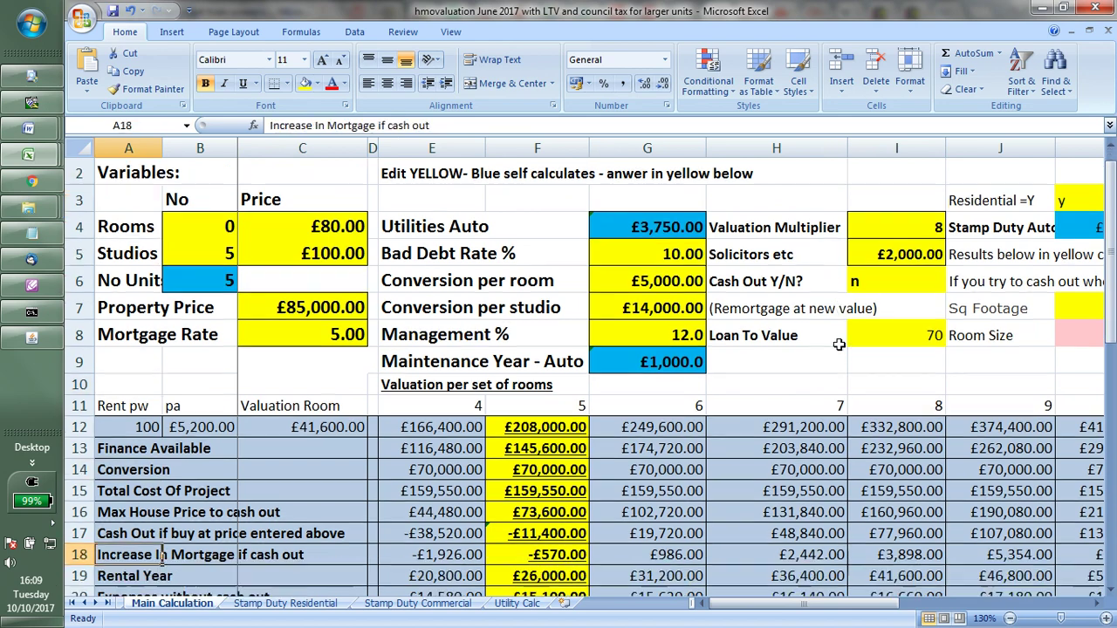
{"action": "key", "text": "Up"}
{"action": "key", "text": "Up"}
{"action": "key", "text": "Up"}
{"action": "key", "text": "Up"}
{"action": "key", "text": "Up"}
{"action": "key", "text": "Up"}
{"action": "key", "text": "Up"}
{"action": "key", "text": "Up"}
{"action": "key", "text": "Up"}
{"action": "key", "text": "Up"}
{"action": "key", "text": "Up"}
{"action": "key", "text": "Up"}
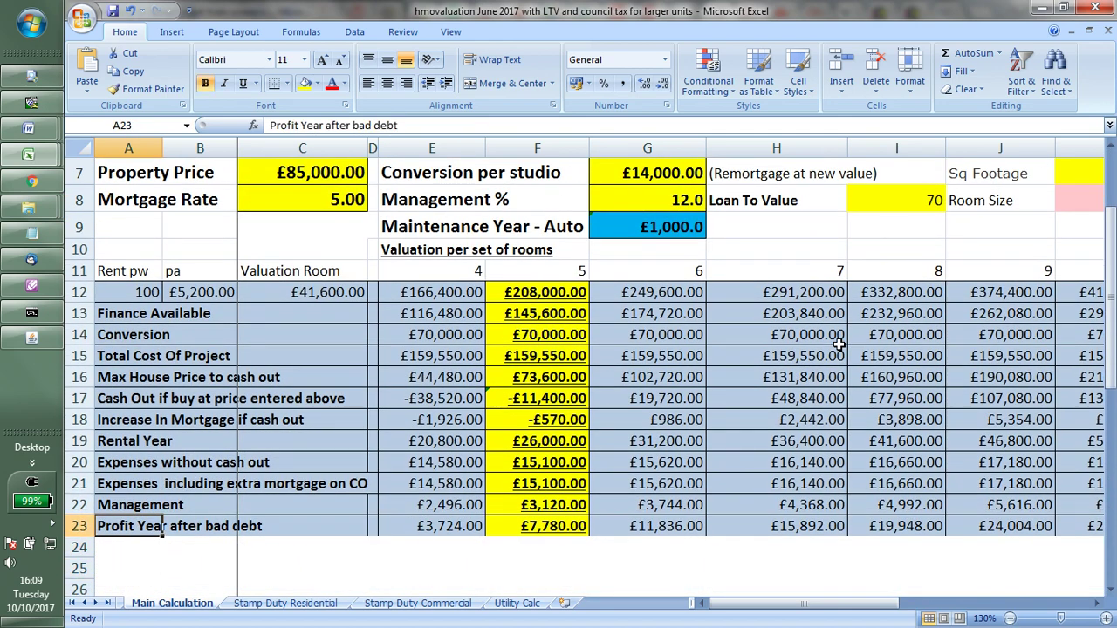
Step: Examine the Finance Available row across the different unit-count columns
{"action": "key", "text": "Right"}
{"action": "key", "text": "Right"}
{"action": "key", "text": "Right"}
{"action": "key", "text": "Right"}
{"action": "key", "text": "Right"}
{"action": "key", "text": "Right"}
{"action": "key", "text": "Right"}
{"action": "key", "text": "Right"}
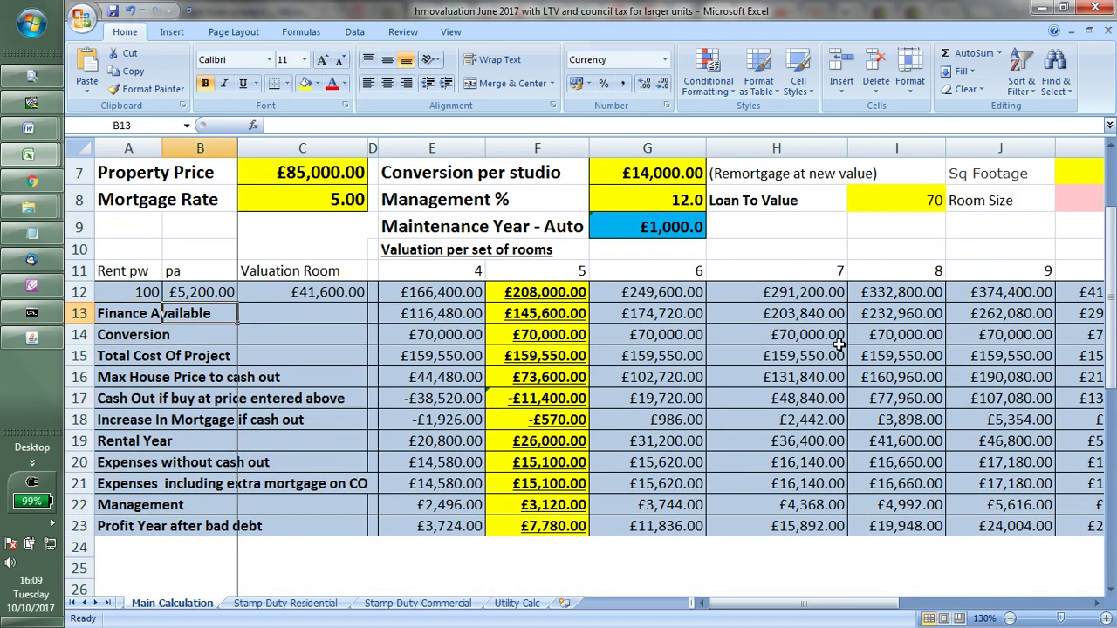
{"action": "key", "text": "Right"}
{"action": "key", "text": "Right"}
{"action": "key", "text": "Right"}
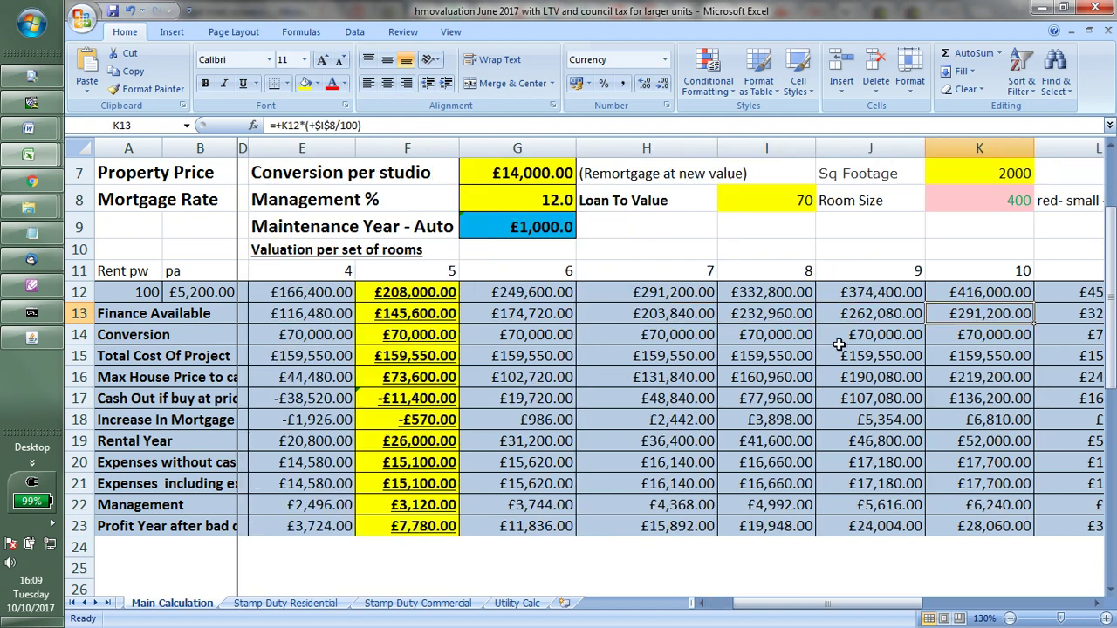
{"action": "key", "text": "Left"}
{"action": "key", "text": "Left"}
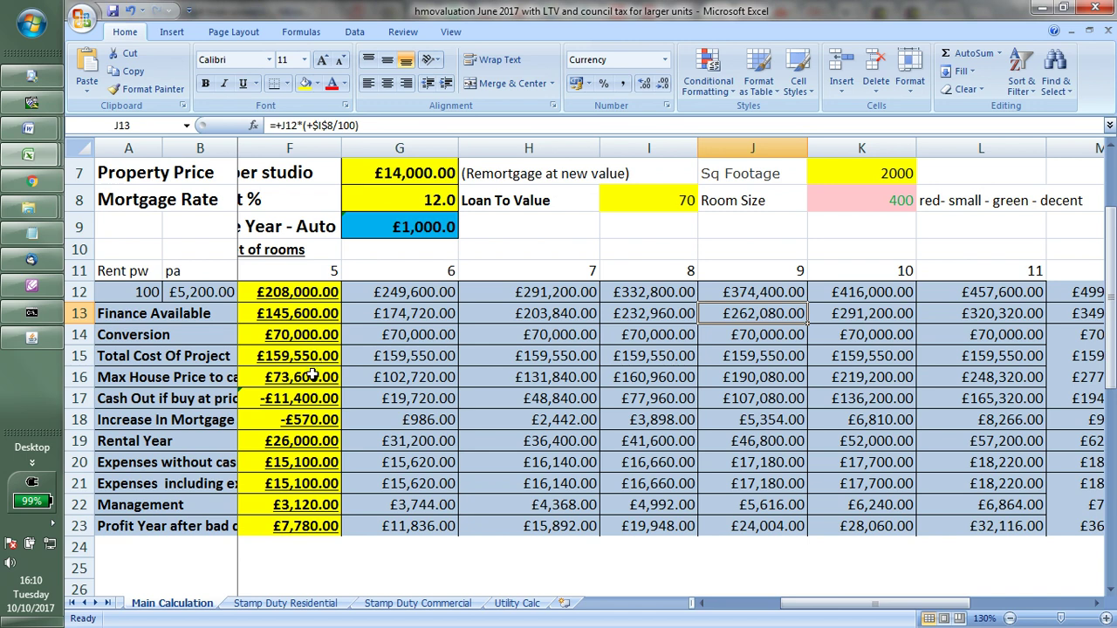
Step: Examine the Max House Price to cash out figure for five units and the row's full label
{"action": "left_click", "coordinate": [312, 376]}
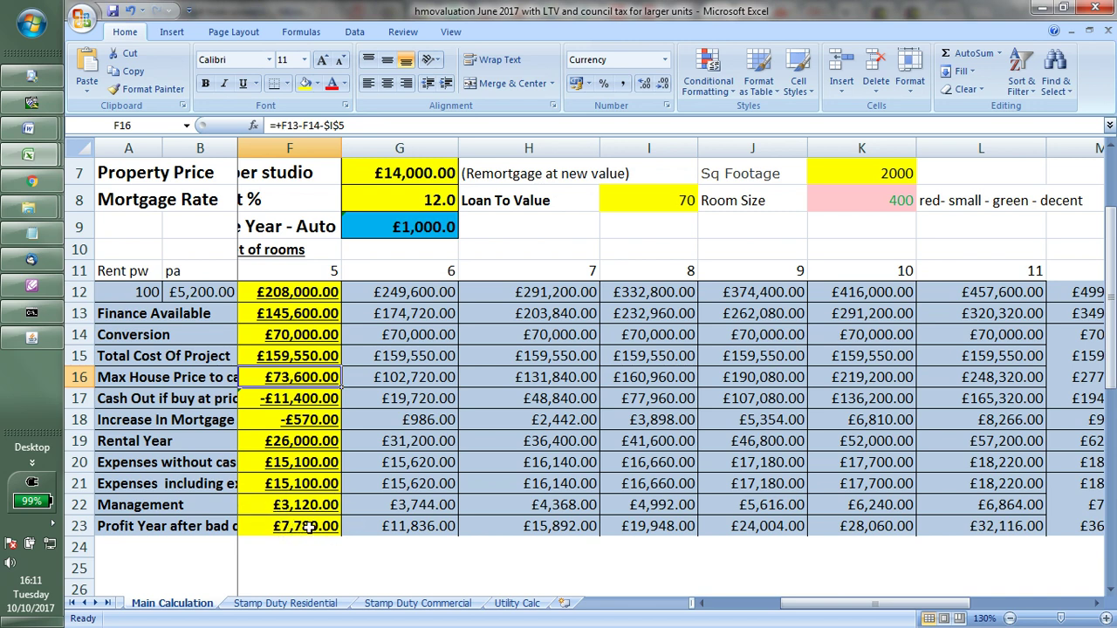
{"action": "key", "text": "Left"}
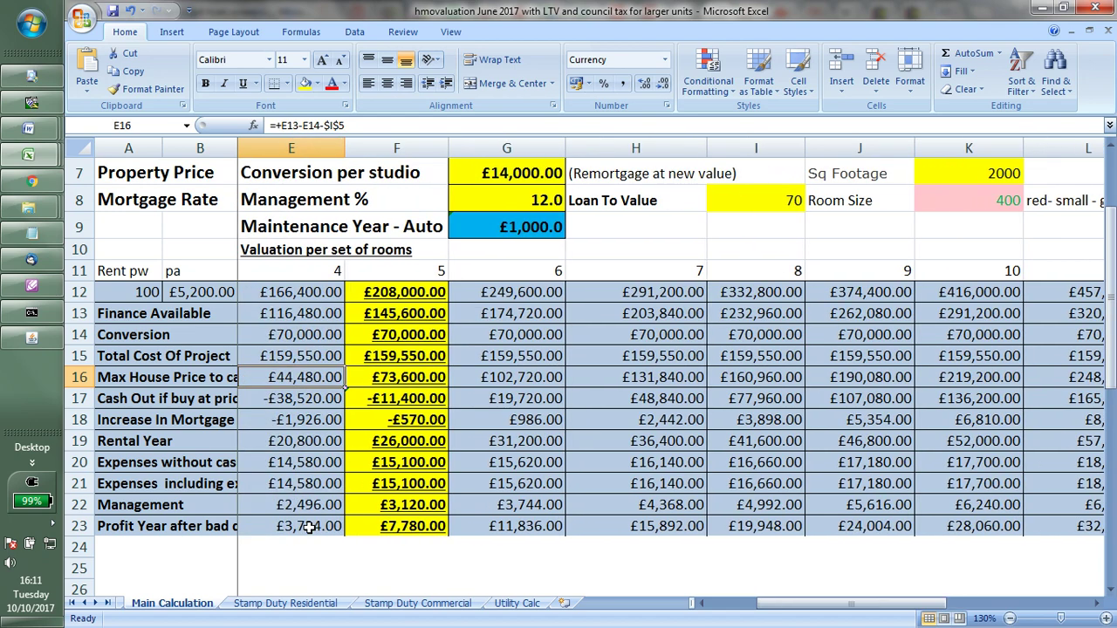
{"action": "key", "text": "Left"}
{"action": "key", "text": "Left"}
{"action": "key", "text": "Left"}
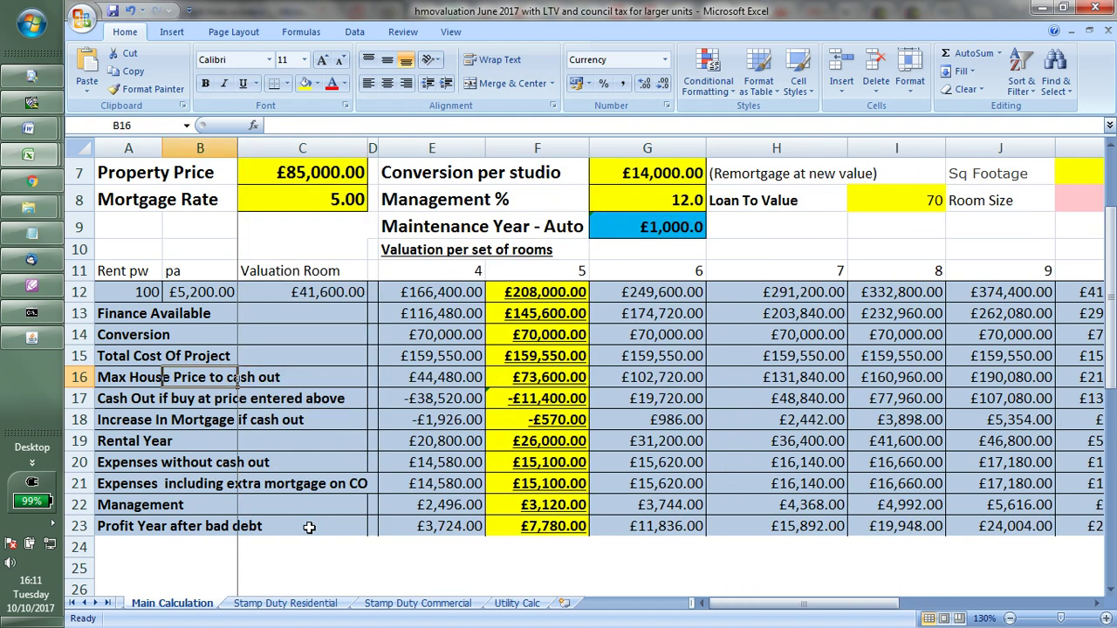
Step: Try a Property Price of 73000 to test its effect on the cash-out figures
{"action": "key", "text": "Up"}
{"action": "key", "text": "Up"}
{"action": "key", "text": "Up"}
{"action": "key", "text": "Up"}
{"action": "key", "text": "Up"}
{"action": "key", "text": "Up"}
{"action": "key", "text": "Up"}
{"action": "key", "text": "Up"}
{"action": "key", "text": "Up"}
{"action": "key", "text": "Up"}
{"action": "key", "text": "Down"}
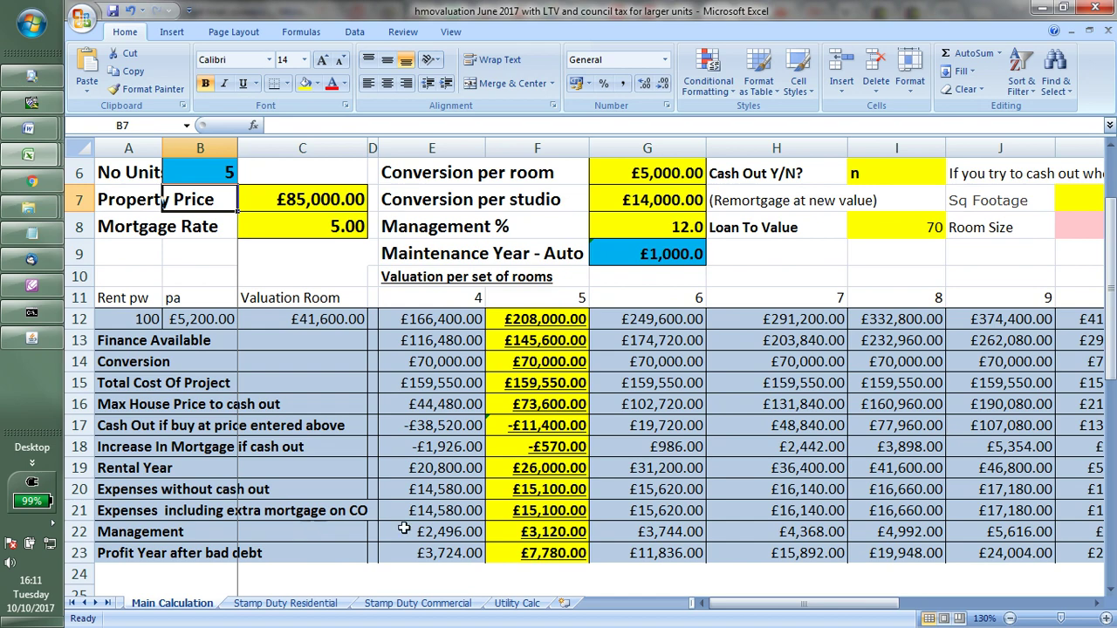
{"action": "left_click", "coordinate": [322, 203]}
{"action": "type", "text": "7"}
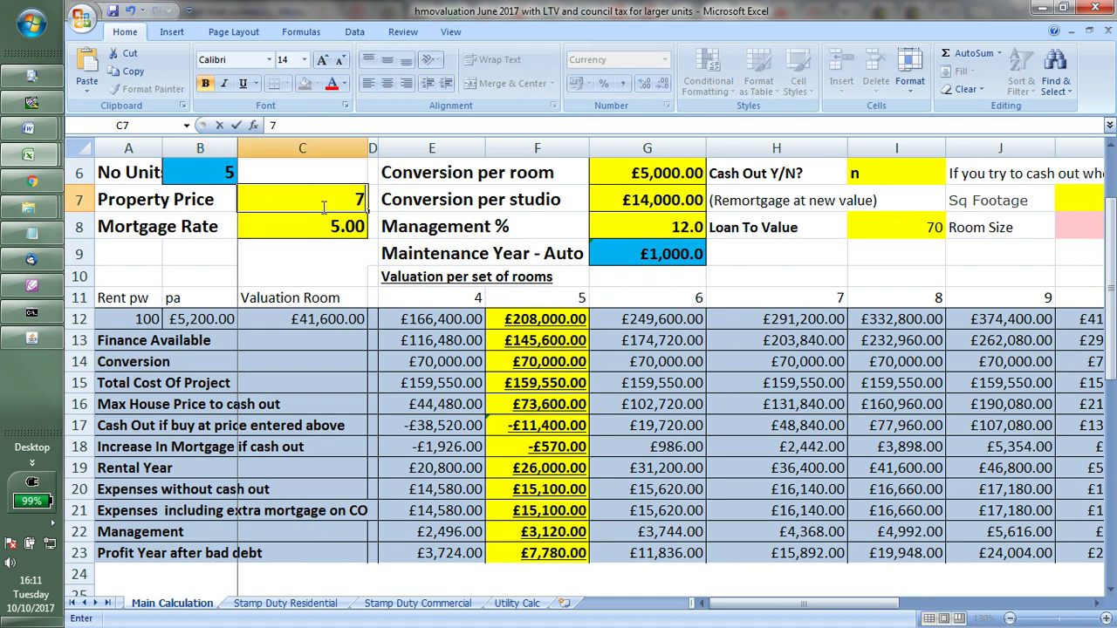
{"action": "type", "text": "3000"}
{"action": "key", "text": "Return"}
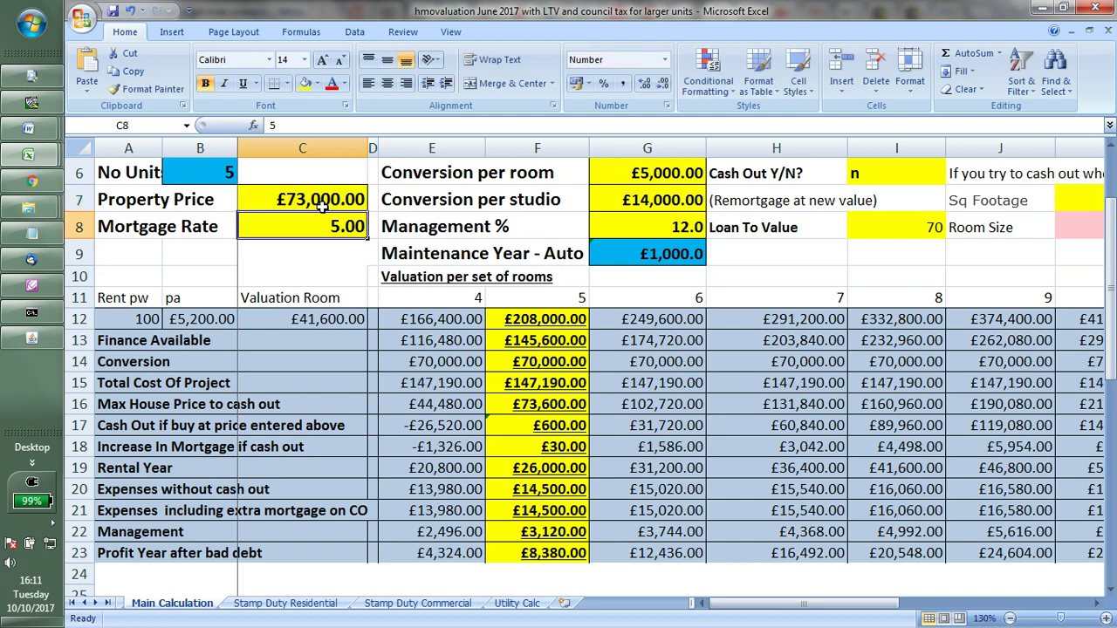
Step: Examine the valuation table rows from Max House Price to cash out through Increase In Mortgage and Rental Year
{"action": "key", "text": "Down"}
{"action": "key", "text": "Down"}
{"action": "key", "text": "Down"}
{"action": "key", "text": "Down"}
{"action": "key", "text": "Down"}
{"action": "key", "text": "Down"}
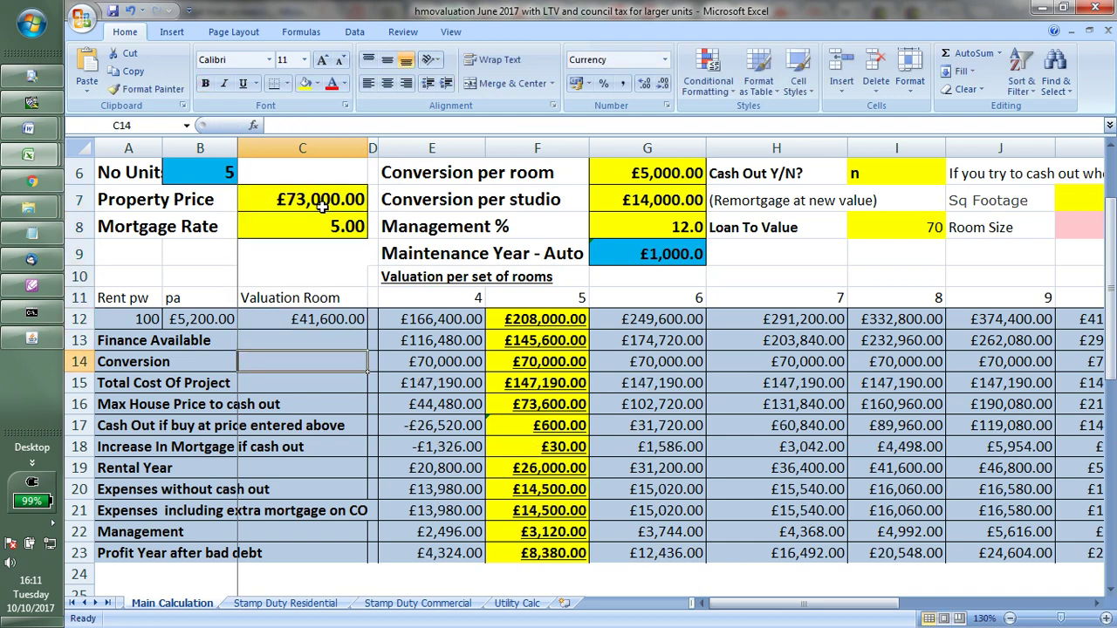
{"action": "key", "text": "Down"}
{"action": "key", "text": "Right"}
{"action": "key", "text": "Right"}
{"action": "key", "text": "Down"}
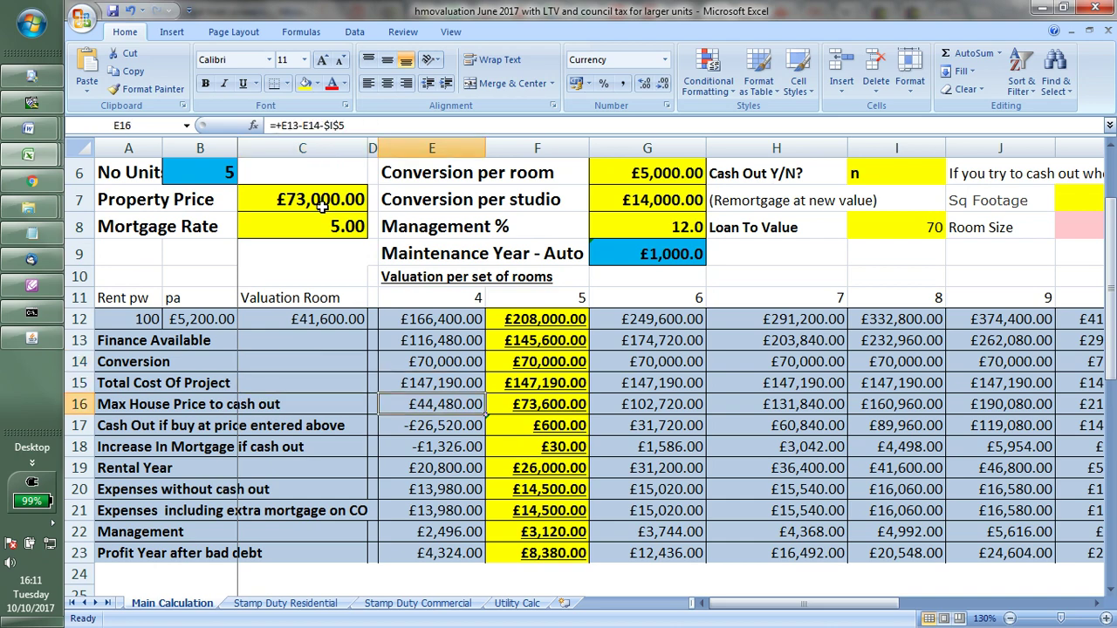
{"action": "key", "text": "Down"}
{"action": "key", "text": "Down"}
{"action": "key", "text": "Down"}
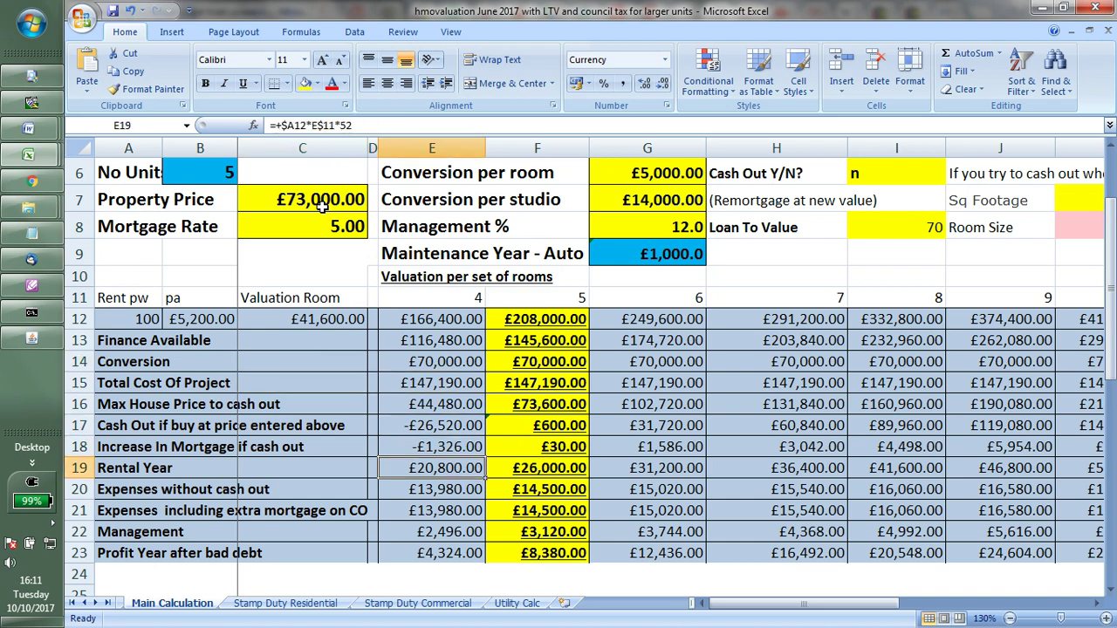
{"action": "key", "text": "Down"}
{"action": "key", "text": "Up"}
{"action": "key", "text": "Up"}
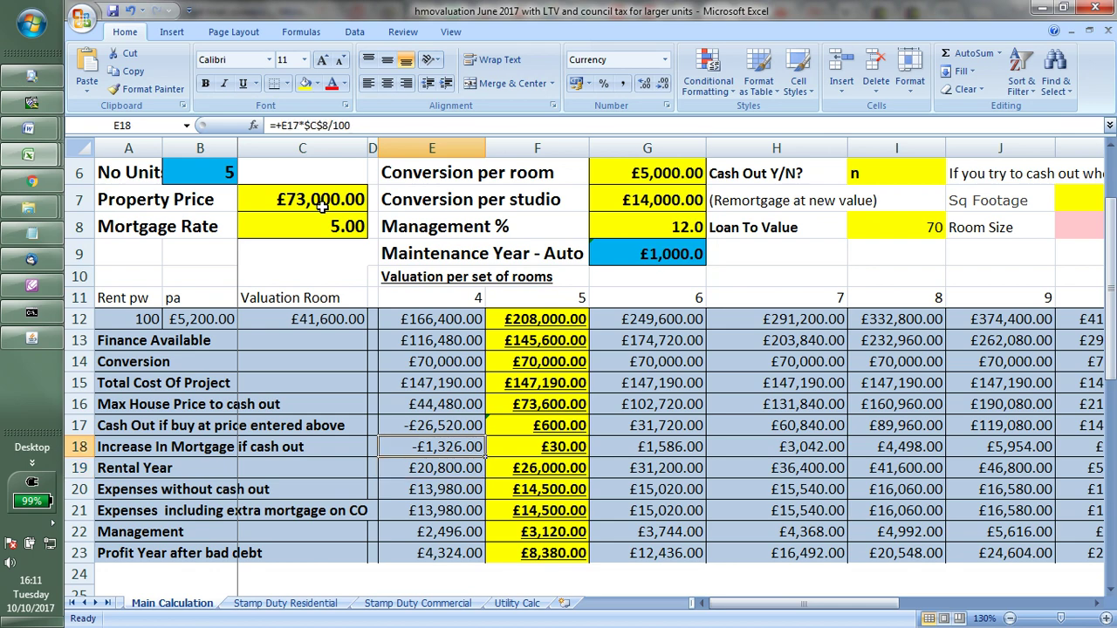
{"action": "key", "text": "Down"}
Step: Set the Property Price back to 85000
{"action": "left_click", "coordinate": [322, 204]}
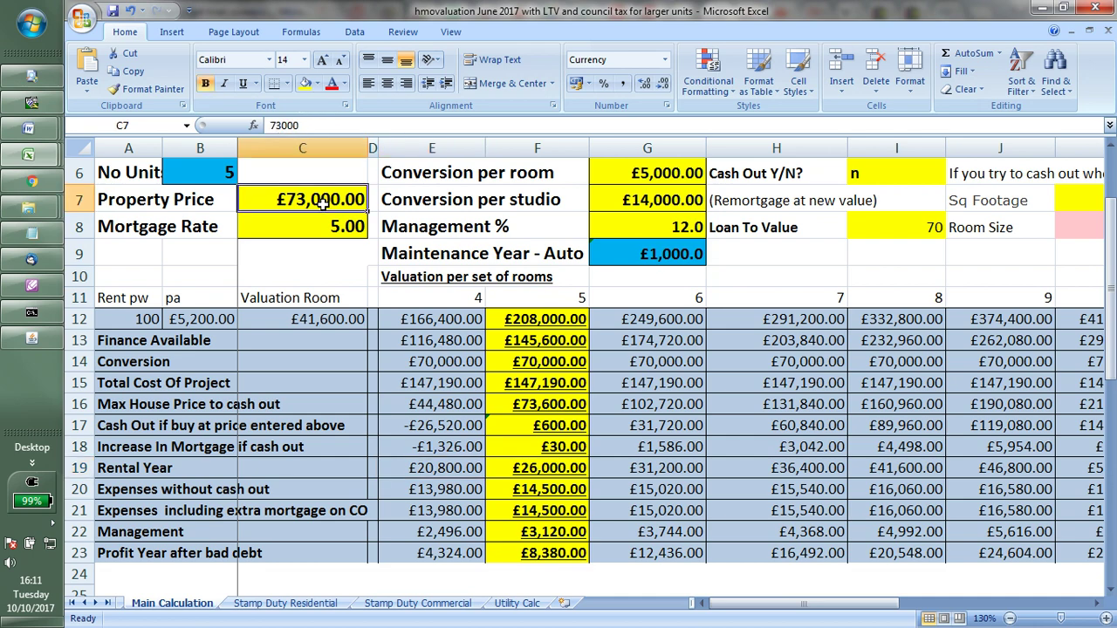
{"action": "type", "text": "85,0"}
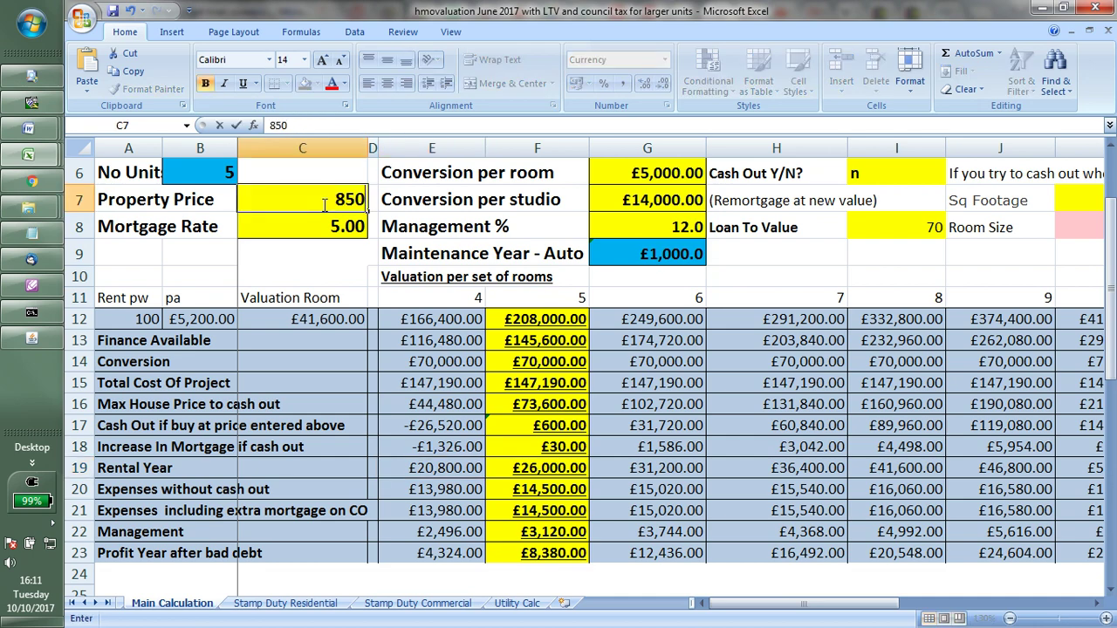
{"action": "type", "text": "00"}
{"action": "key", "text": "Return"}
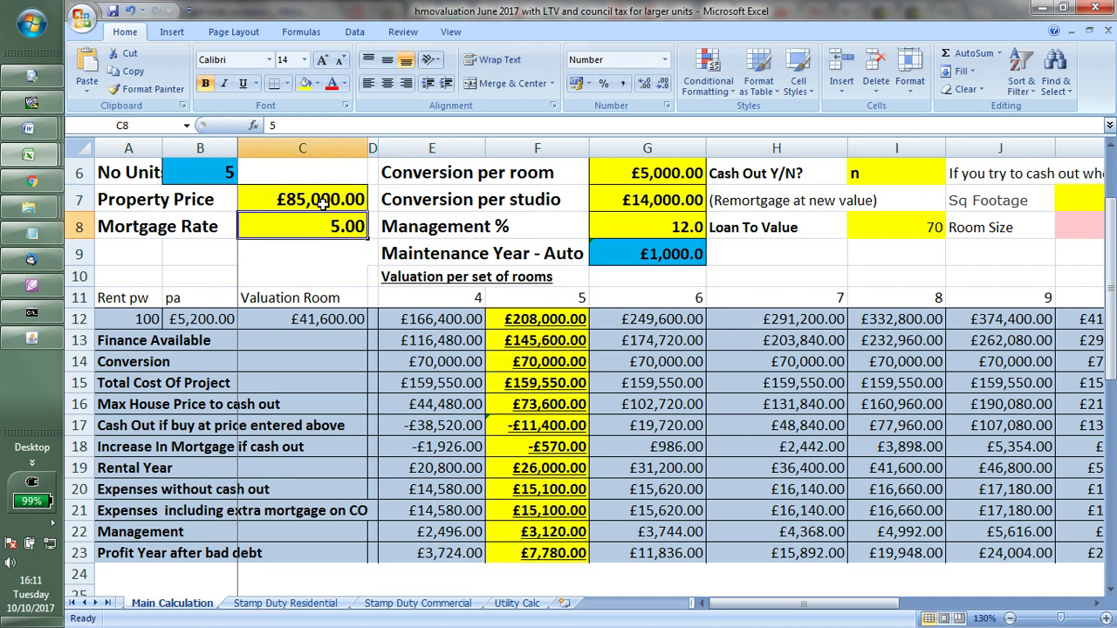
Step: Examine the five-unit column from Cash Out if buy at price entered above down to Expenses including extra mortgage
{"action": "key", "text": "Down"}
{"action": "key", "text": "Down"}
{"action": "key", "text": "Down"}
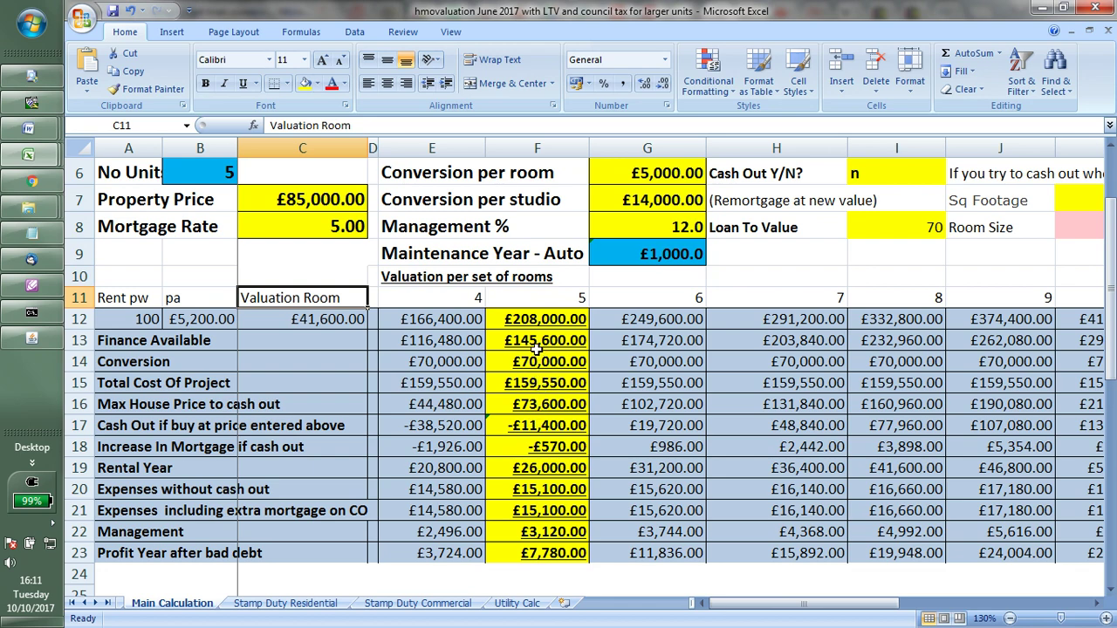
{"action": "left_click", "coordinate": [537, 426]}
{"action": "key", "text": "Down"}
{"action": "key", "text": "Down"}
{"action": "key", "text": "Down"}
{"action": "key", "text": "Down"}
{"action": "key", "text": "Down"}
{"action": "key", "text": "Down"}
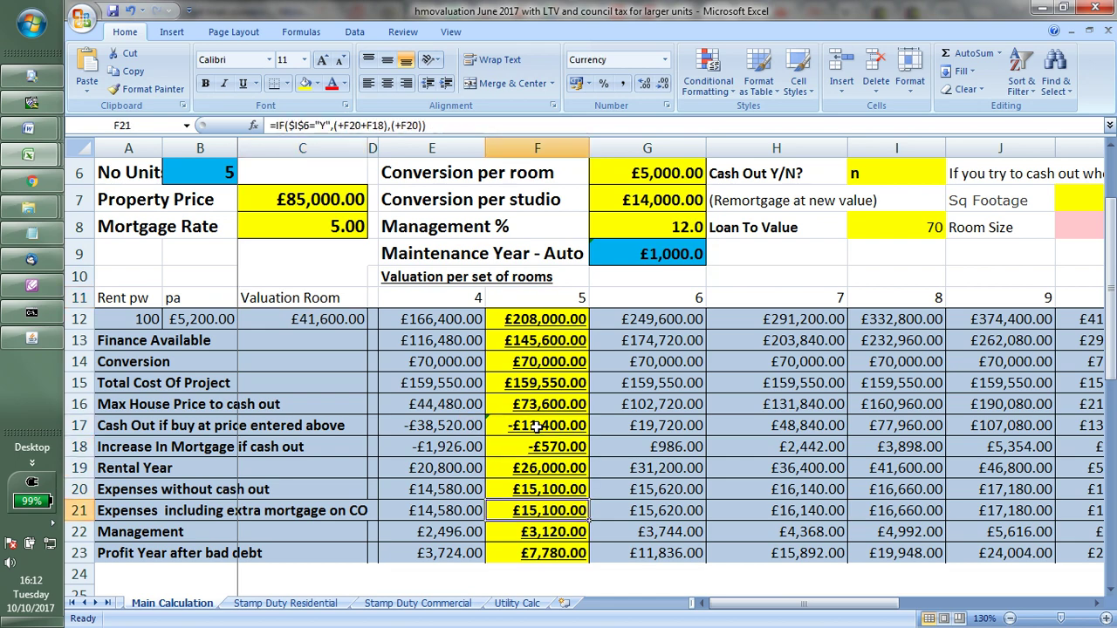
Step: Try a Bad Debt Rate % of 33 to test its effect on expenses and profit
{"action": "key", "text": "Up"}
{"action": "key", "text": "Up"}
{"action": "key", "text": "Up"}
{"action": "key", "text": "Up"}
{"action": "key", "text": "Up"}
{"action": "key", "text": "Up"}
{"action": "key", "text": "Up"}
{"action": "key", "text": "Up"}
{"action": "key", "text": "Up"}
{"action": "key", "text": "Up"}
{"action": "key", "text": "Up"}
{"action": "key", "text": "Up"}
{"action": "key", "text": "Up"}
{"action": "key", "text": "Up"}
{"action": "key", "text": "Up"}
{"action": "key", "text": "Up"}
{"action": "key", "text": "Up"}
{"action": "key", "text": "Up"}
{"action": "key", "text": "Up"}
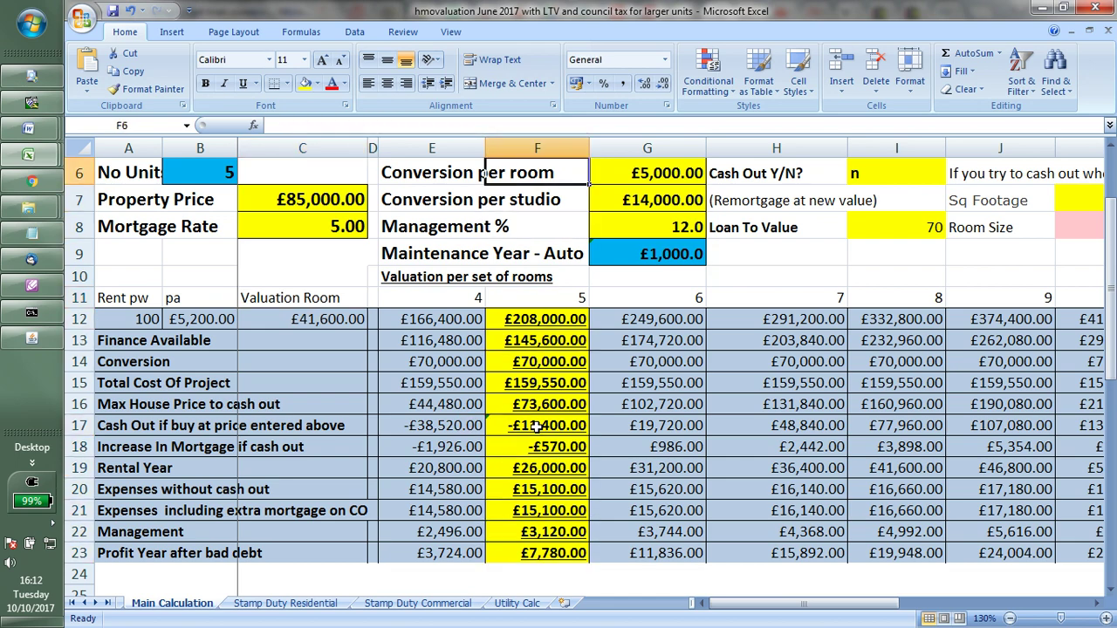
{"action": "key", "text": "Down"}
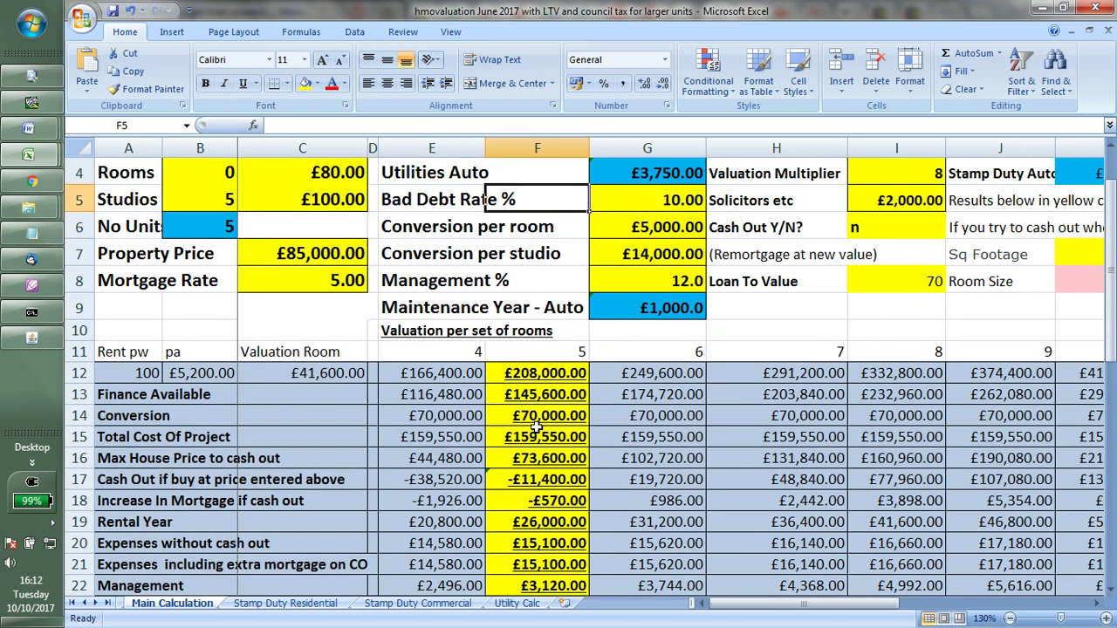
{"action": "key", "text": "Right"}
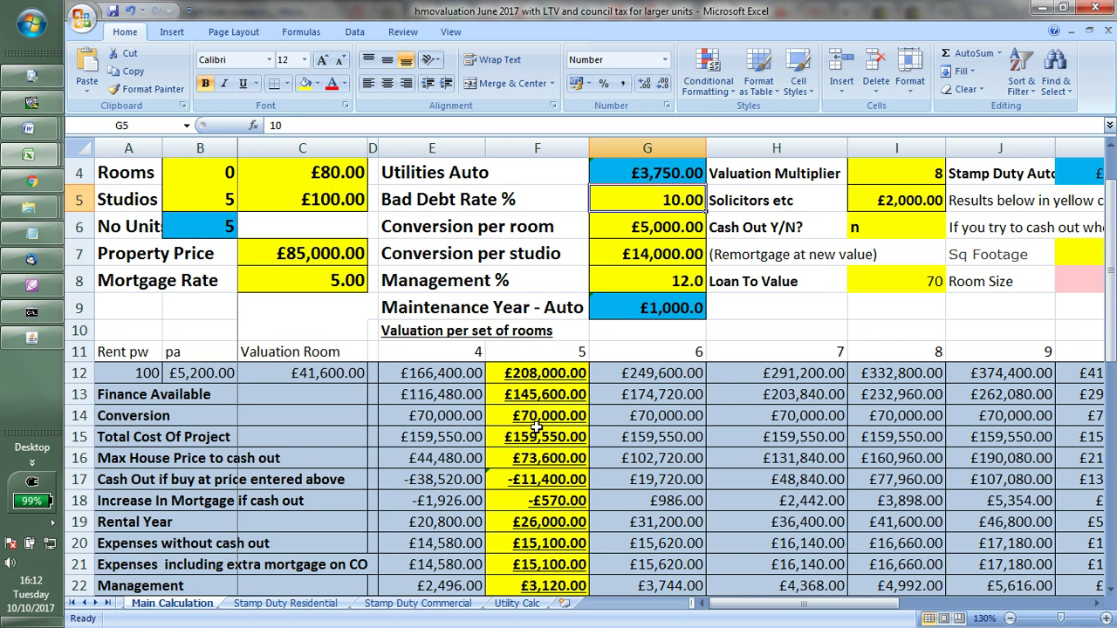
{"action": "type", "text": "33"}
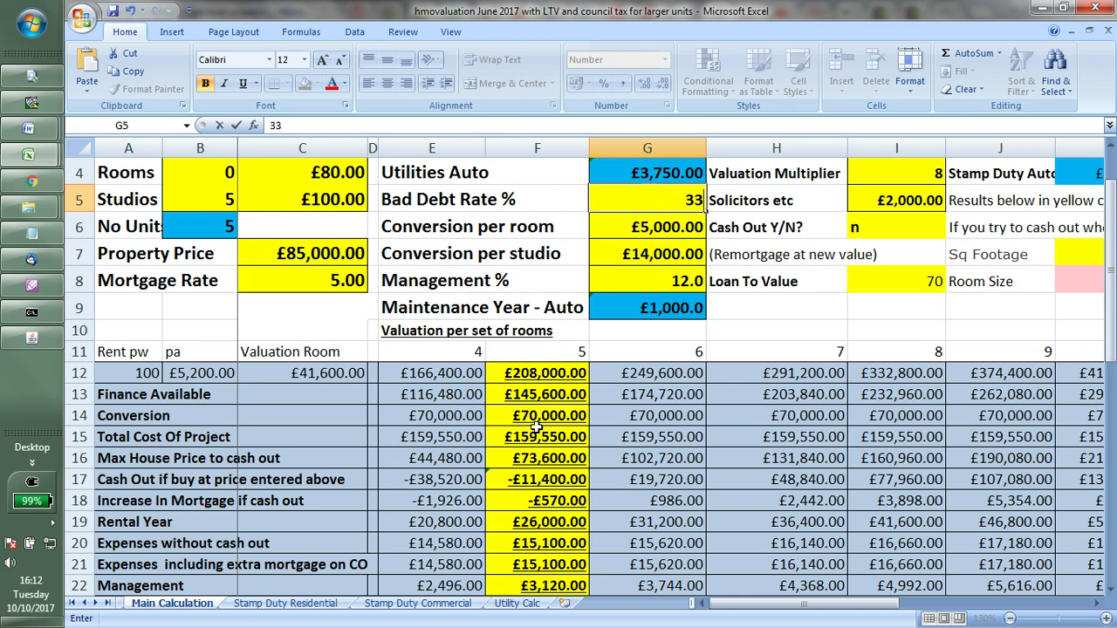
{"action": "key", "text": "Return"}
Step: Examine the five-unit Profit Year after bad debt and Management figures at the raised bad debt rate
{"action": "key", "text": "Down"}
{"action": "key", "text": "Down"}
{"action": "key", "text": "Down"}
{"action": "key", "text": "Down"}
{"action": "key", "text": "Down"}
{"action": "key", "text": "Down"}
{"action": "key", "text": "Down"}
{"action": "key", "text": "Down"}
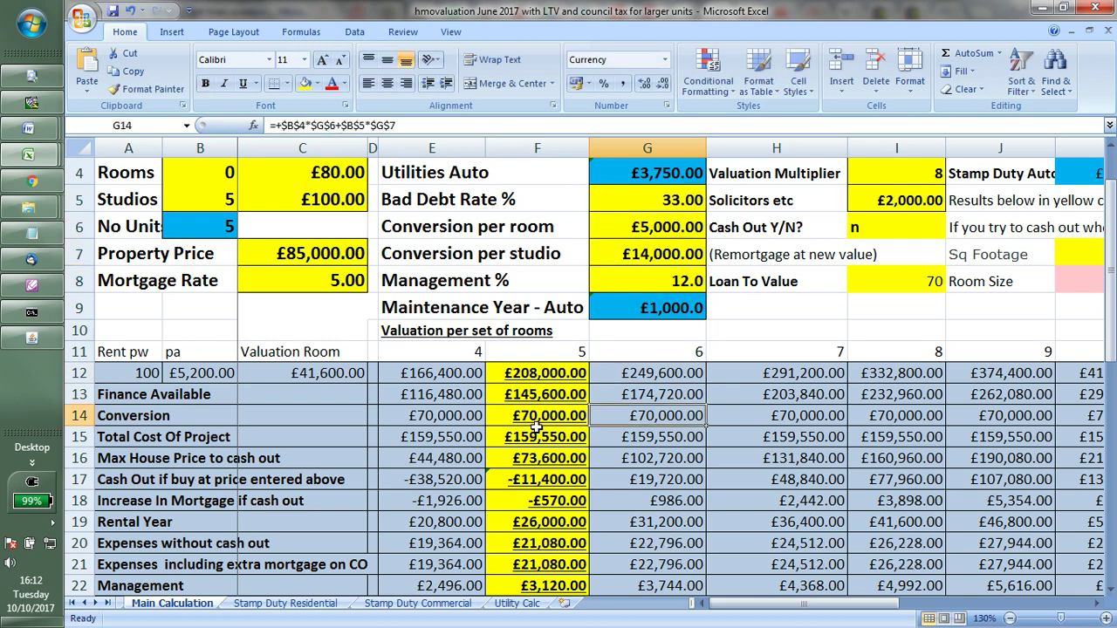
{"action": "key", "text": "Down"}
{"action": "key", "text": "Down"}
{"action": "key", "text": "Down"}
{"action": "key", "text": "Down"}
{"action": "key", "text": "Down"}
{"action": "key", "text": "Down"}
{"action": "key", "text": "Down"}
{"action": "key", "text": "Down"}
{"action": "key", "text": "Down"}
{"action": "key", "text": "Down"}
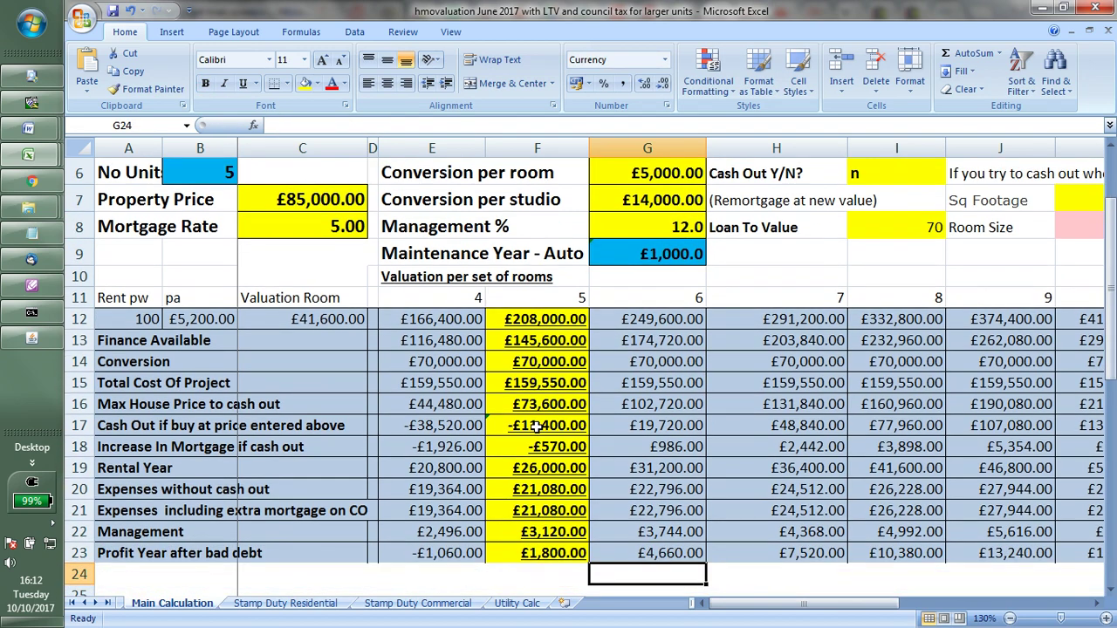
{"action": "key", "text": "Up"}
{"action": "key", "text": "Left"}
{"action": "key", "text": "Up"}
{"action": "key", "text": "Down"}
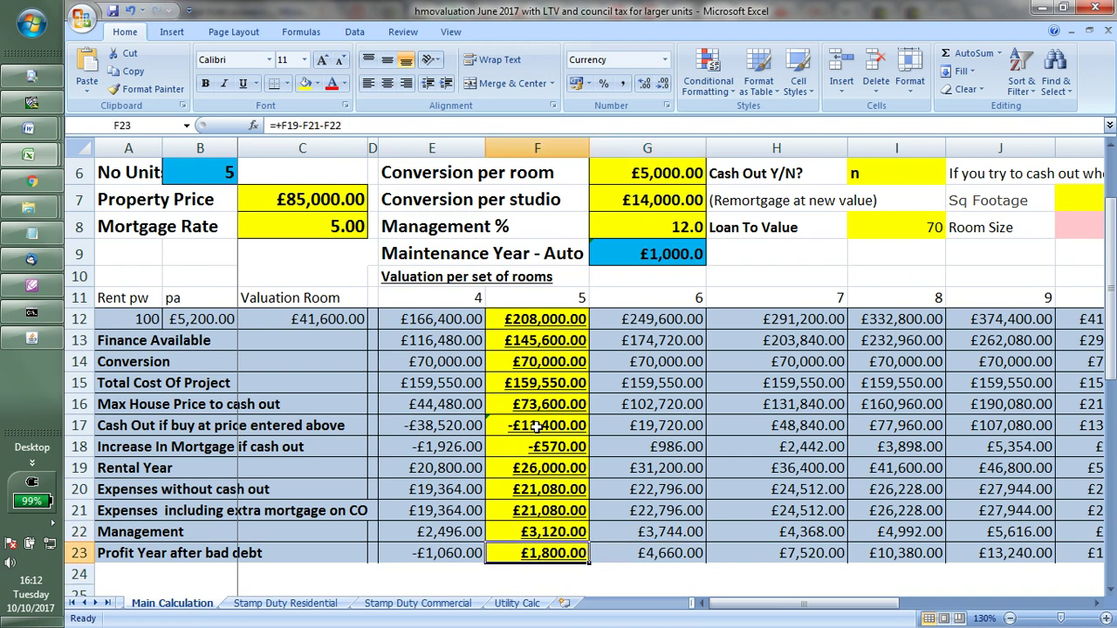
{"action": "key", "text": "Up"}
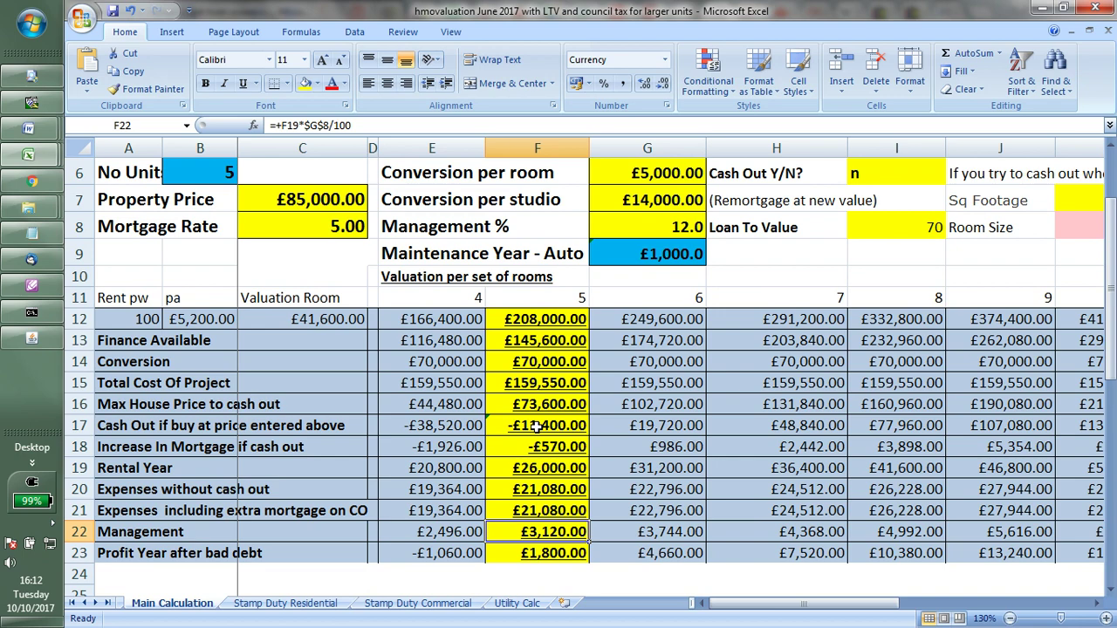
Step: Try a Bad Debt Rate % of 42 to test its effect on the yearly profit
{"action": "key", "text": "Up"}
{"action": "key", "text": "Up"}
{"action": "key", "text": "Up"}
{"action": "key", "text": "Up"}
{"action": "key", "text": "Up"}
{"action": "key", "text": "Up"}
{"action": "key", "text": "Up"}
{"action": "key", "text": "Up"}
{"action": "key", "text": "Up"}
{"action": "key", "text": "Up"}
{"action": "key", "text": "Up"}
{"action": "key", "text": "Up"}
{"action": "key", "text": "Up"}
{"action": "key", "text": "Up"}
{"action": "key", "text": "Up"}
{"action": "key", "text": "Up"}
{"action": "key", "text": "Up"}
{"action": "key", "text": "Up"}
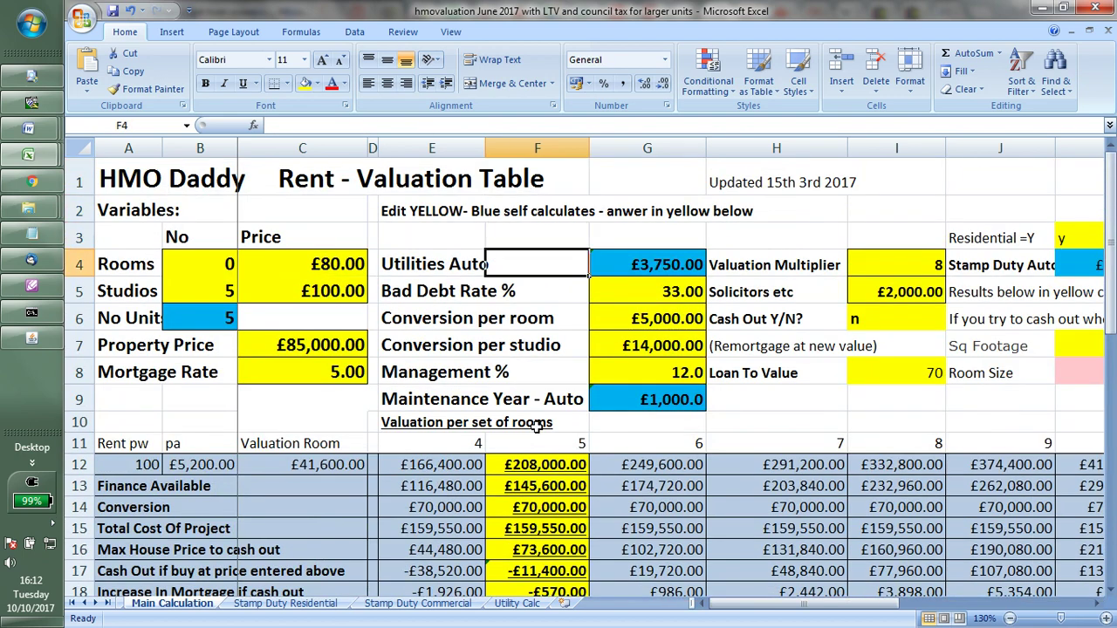
{"action": "key", "text": "Down"}
{"action": "key", "text": "Right"}
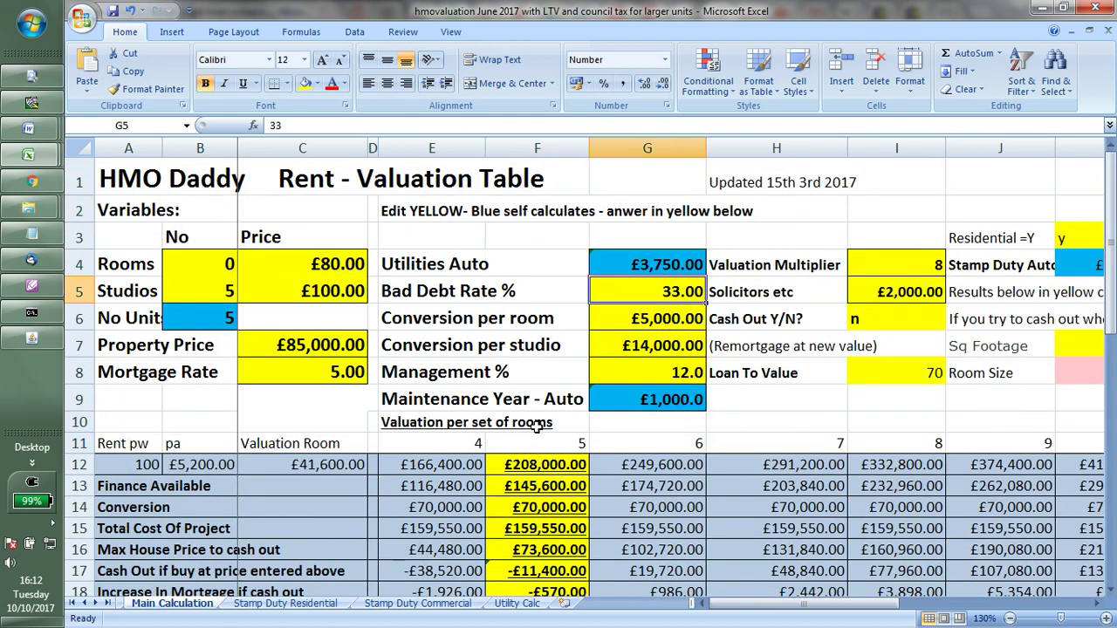
{"action": "type", "text": "42"}
{"action": "key", "text": "Return"}
Step: Examine the expenses and Profit Year after bad debt rows at the 42% bad debt rate
{"action": "key", "text": "Down"}
{"action": "key", "text": "Down"}
{"action": "key", "text": "Down"}
{"action": "key", "text": "Down"}
{"action": "key", "text": "Down"}
{"action": "key", "text": "Down"}
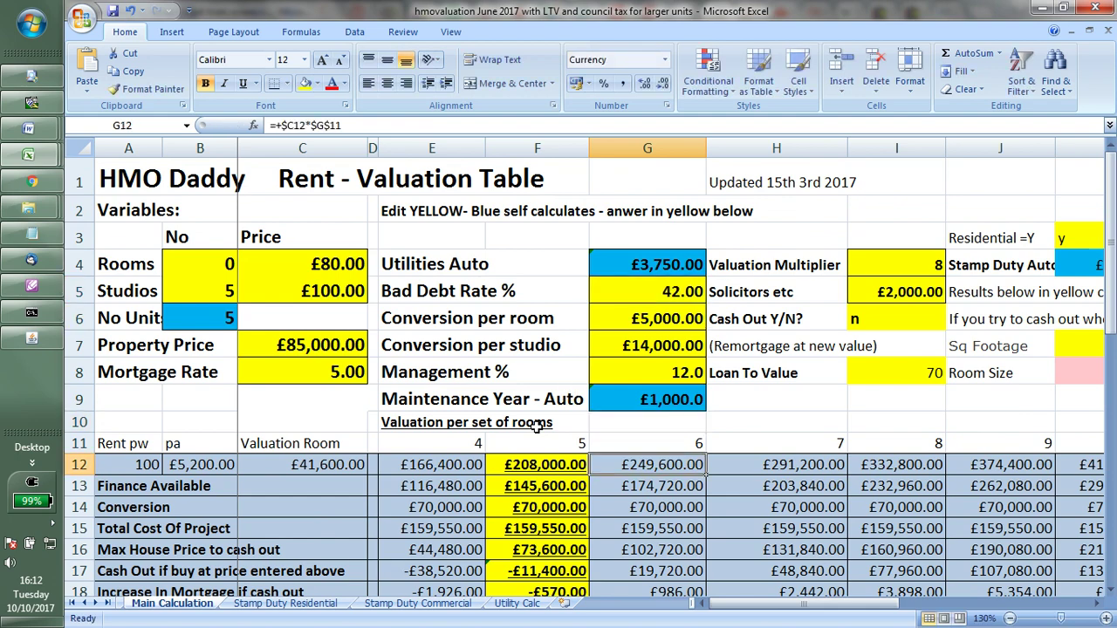
{"action": "key", "text": "Down"}
{"action": "key", "text": "Down"}
{"action": "key", "text": "Down"}
{"action": "key", "text": "Down"}
{"action": "key", "text": "Down"}
{"action": "key", "text": "Down"}
{"action": "key", "text": "Down"}
{"action": "key", "text": "Down"}
{"action": "key", "text": "Down"}
{"action": "key", "text": "Down"}
{"action": "key", "text": "Down"}
{"action": "key", "text": "Up"}
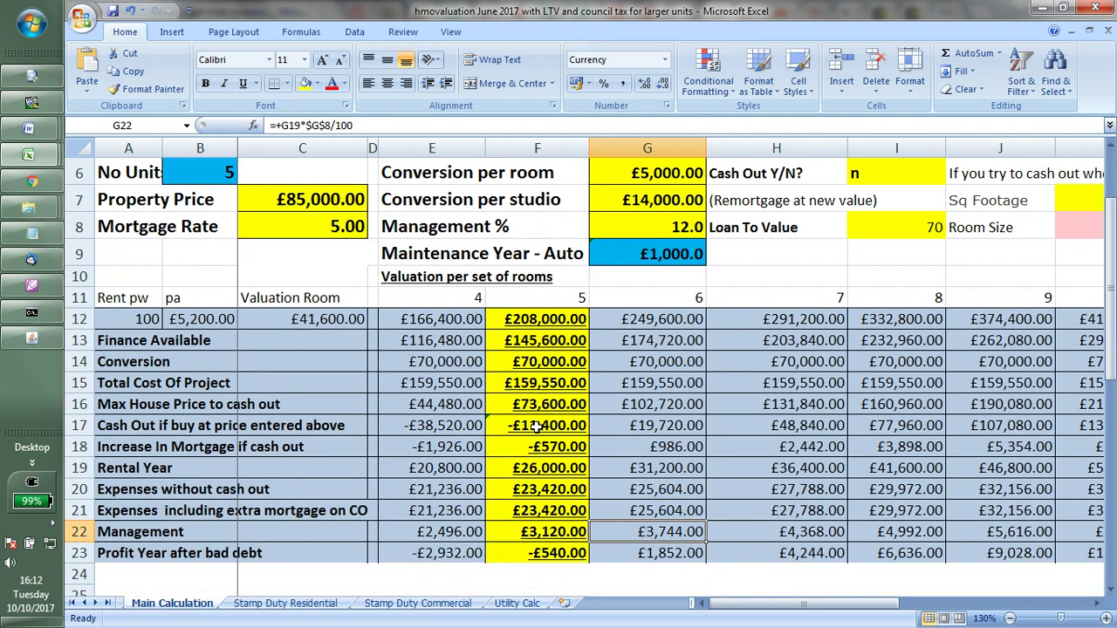
Step: Set the Bad Debt Rate % to 10
{"action": "key", "text": "Up"}
{"action": "key", "text": "Up"}
{"action": "key", "text": "Up"}
{"action": "key", "text": "Up"}
{"action": "key", "text": "Up"}
{"action": "key", "text": "Up"}
{"action": "key", "text": "Up"}
{"action": "key", "text": "Up"}
{"action": "key", "text": "Up"}
{"action": "key", "text": "Up"}
{"action": "key", "text": "Up"}
{"action": "key", "text": "Up"}
{"action": "key", "text": "Up"}
{"action": "key", "text": "Up"}
{"action": "key", "text": "Up"}
{"action": "key", "text": "Up"}
{"action": "key", "text": "Up"}
{"action": "key", "text": "Up"}
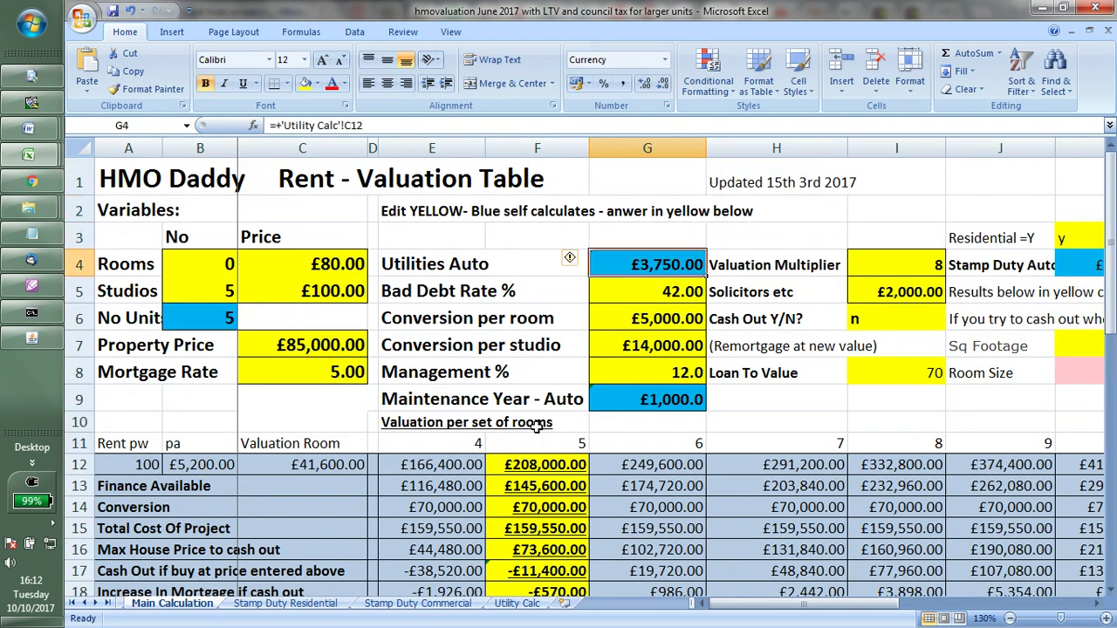
{"action": "key", "text": "Down"}
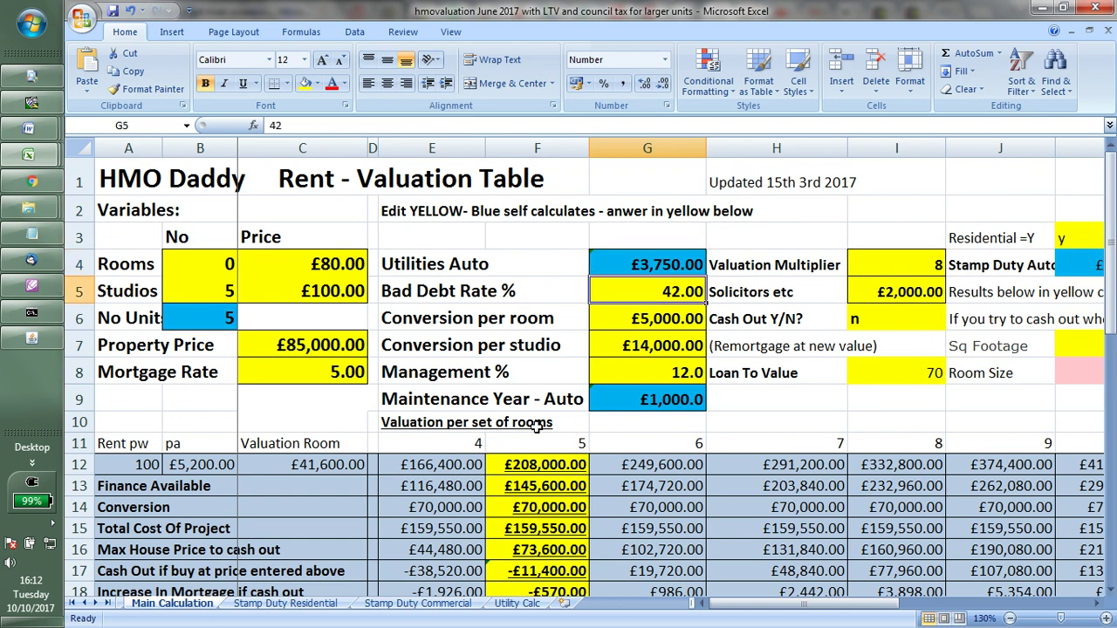
{"action": "key", "text": "Down"}
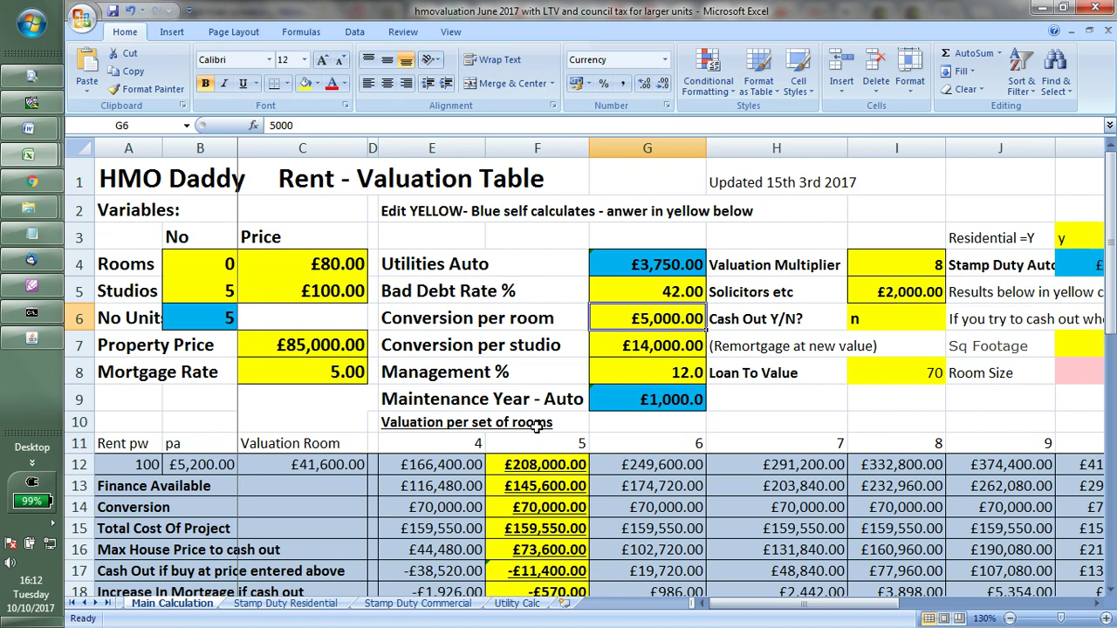
{"action": "key", "text": "Up"}
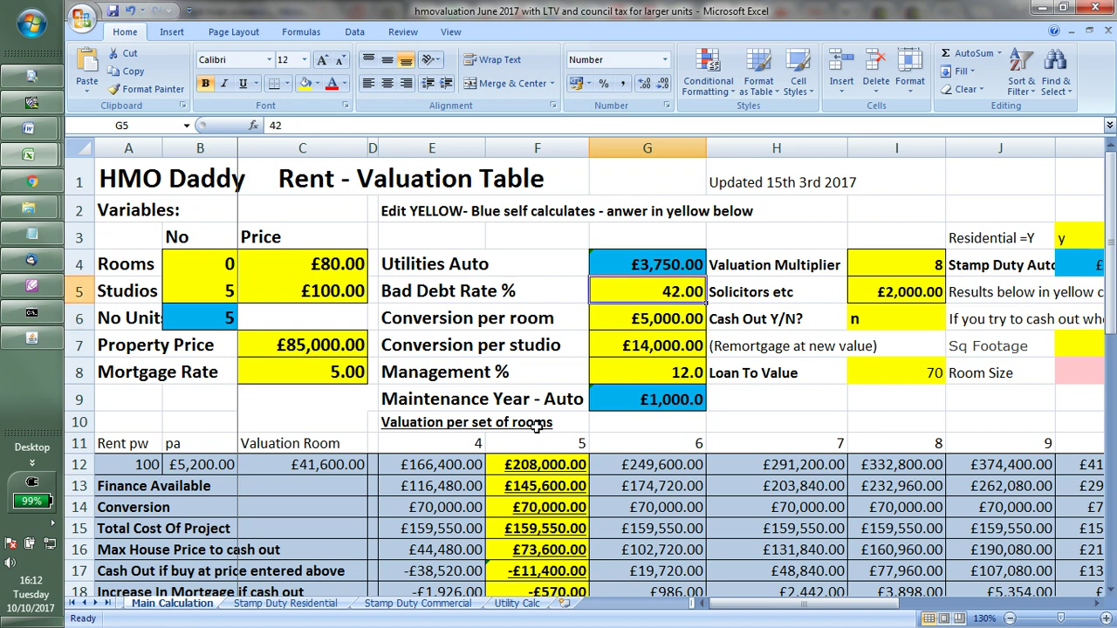
{"action": "type", "text": "10"}
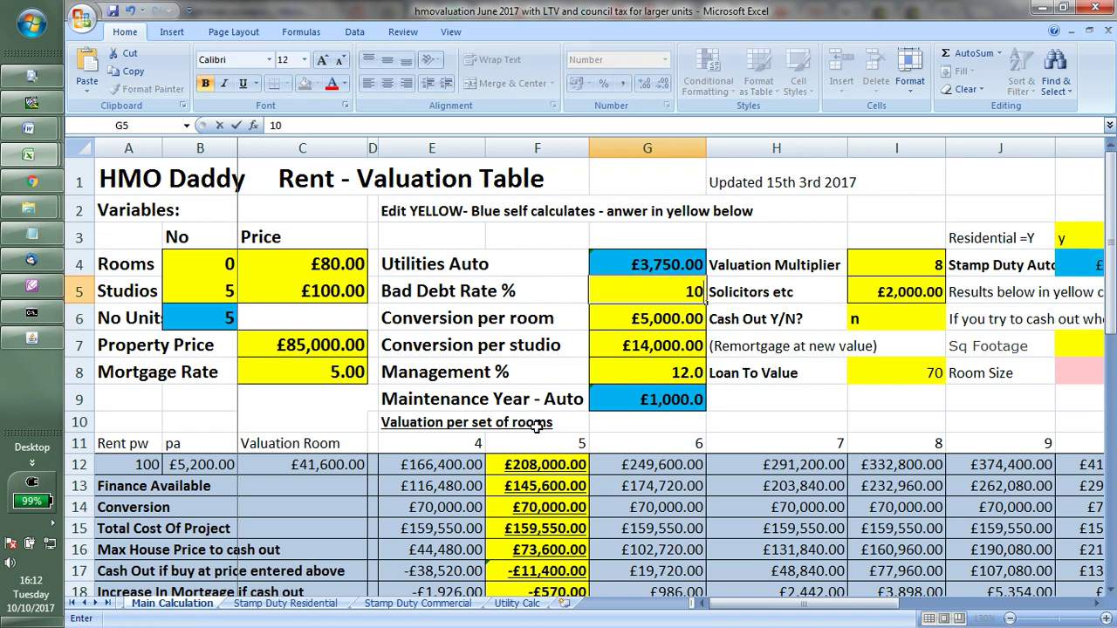
{"action": "key", "text": "Return"}
Step: Review the property price input and the expenses rows of the valuation table at the 10% bad debt rate
{"action": "key", "text": "Down"}
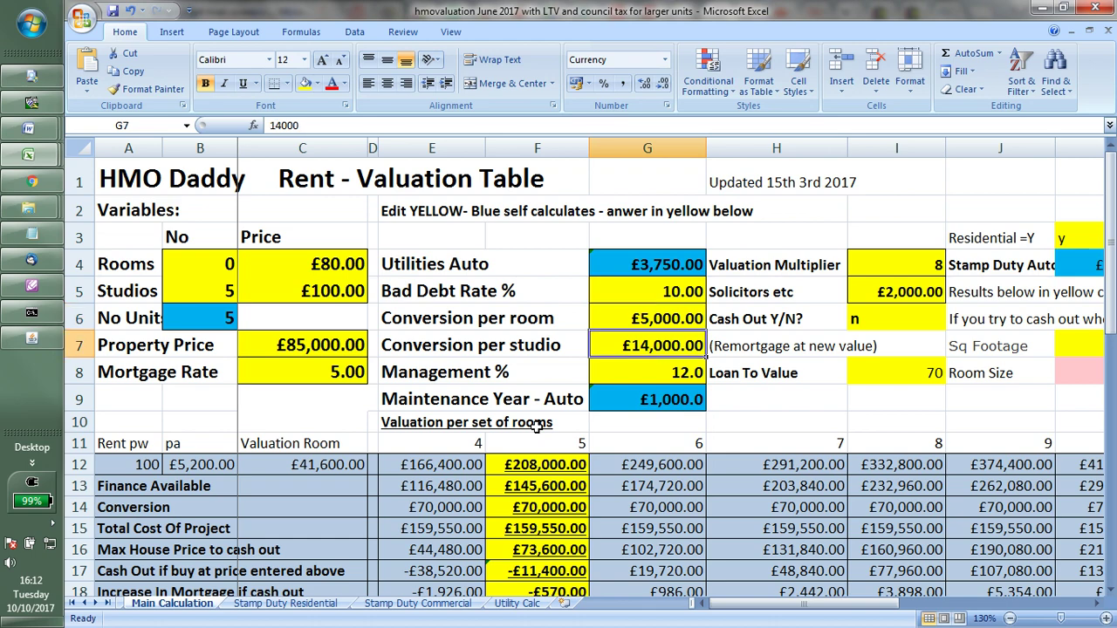
{"action": "key", "text": "Down"}
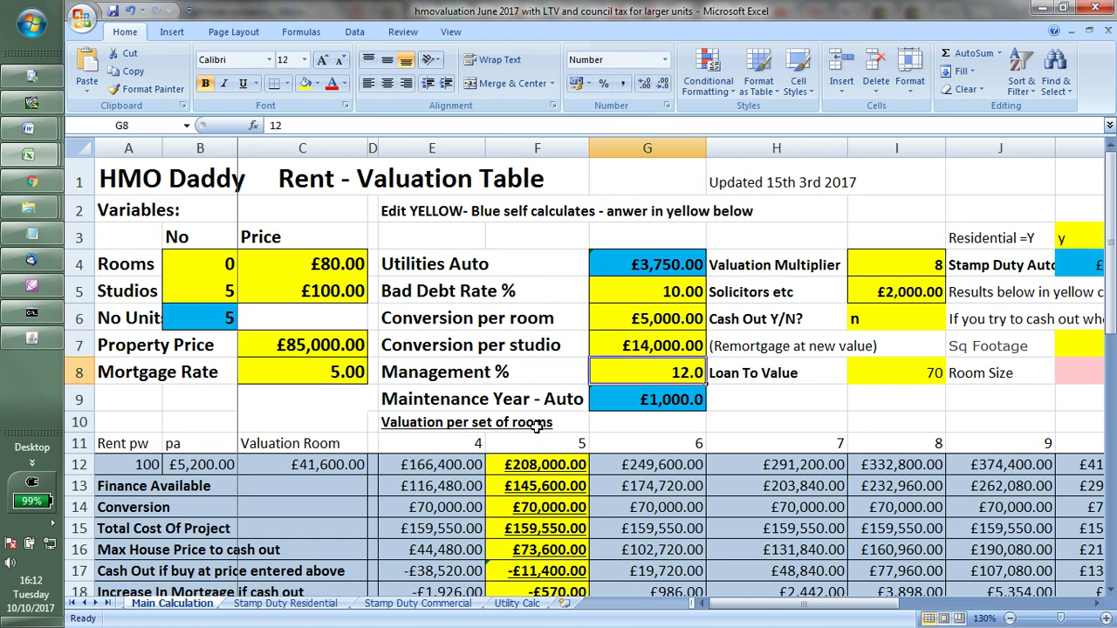
{"action": "key", "text": "Up"}
{"action": "key", "text": "Left"}
{"action": "key", "text": "Left"}
{"action": "key", "text": "Left"}
{"action": "key", "text": "Left"}
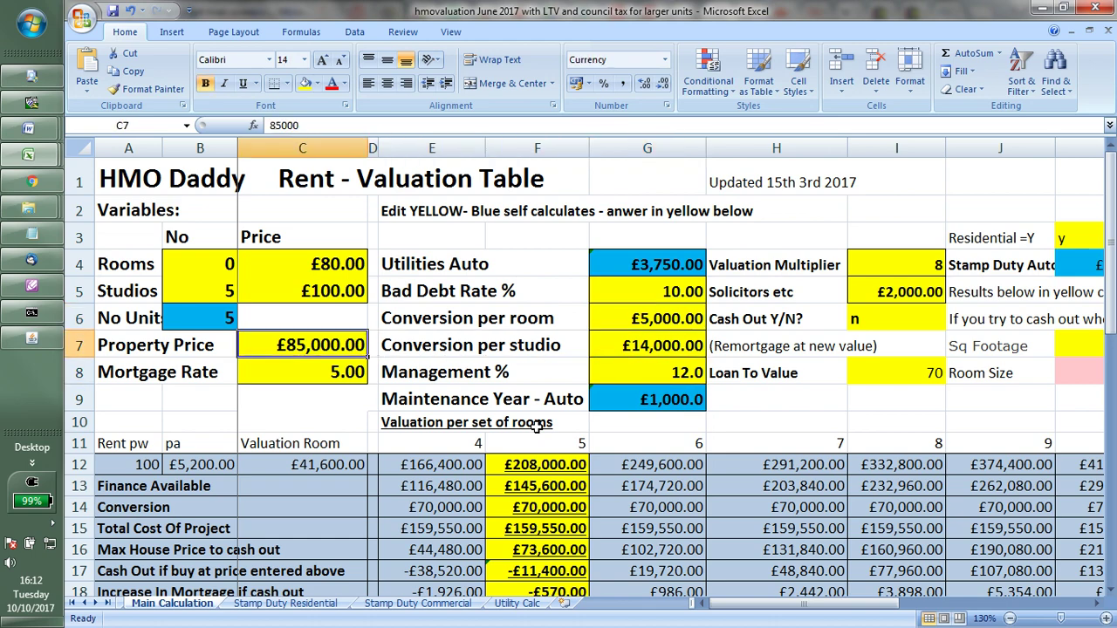
{"action": "key", "text": "Down"}
{"action": "key", "text": "Down"}
{"action": "key", "text": "Down"}
{"action": "key", "text": "Down"}
{"action": "key", "text": "Down"}
{"action": "key", "text": "Down"}
{"action": "key", "text": "Down"}
{"action": "key", "text": "Down"}
{"action": "key", "text": "Down"}
{"action": "key", "text": "Down"}
{"action": "key", "text": "Down"}
{"action": "key", "text": "Down"}
{"action": "key", "text": "Down"}
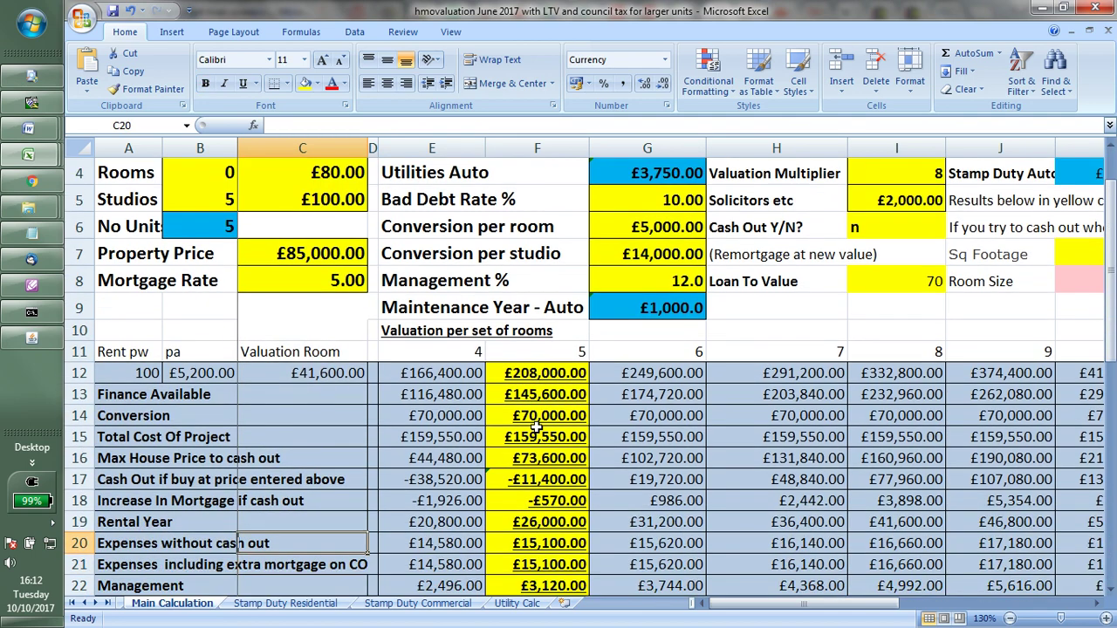
Step: Try a Mortgage Rate of 11 to test its effect on expenses and profit
{"action": "key", "text": "Up"}
{"action": "key", "text": "Up"}
{"action": "key", "text": "Up"}
{"action": "key", "text": "Up"}
{"action": "key", "text": "Up"}
{"action": "key", "text": "Up"}
{"action": "key", "text": "Up"}
{"action": "key", "text": "Up"}
{"action": "key", "text": "Up"}
{"action": "key", "text": "Up"}
{"action": "key", "text": "Up"}
{"action": "key", "text": "Up"}
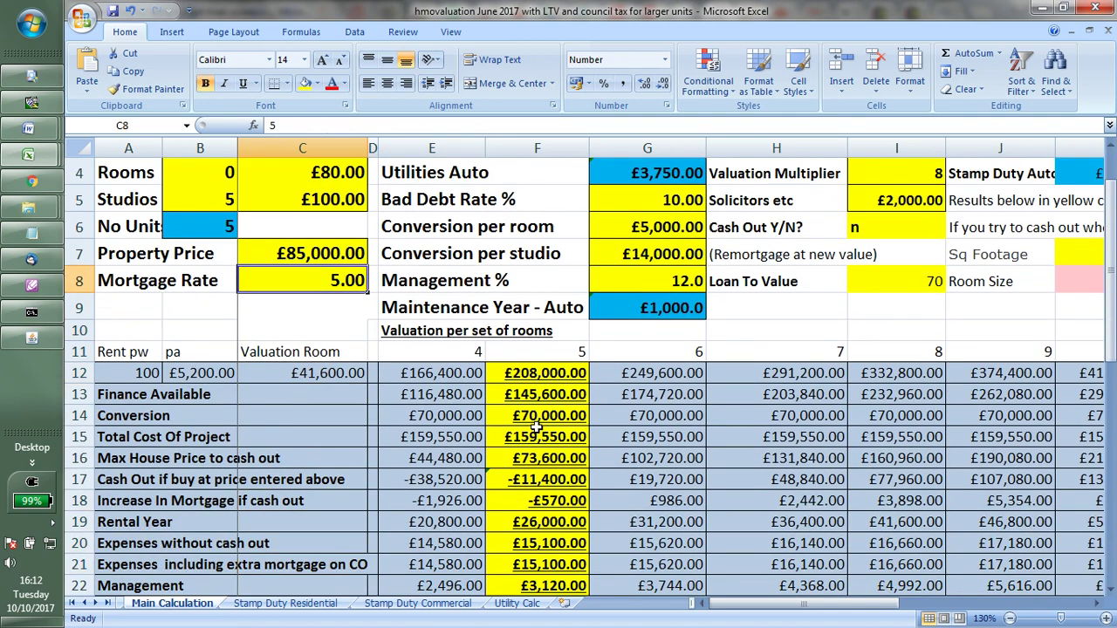
{"action": "type", "text": "11"}
{"action": "key", "text": "Return"}
Step: Examine the five-unit expenses and Profit Year after bad debt figures at the 11% mortgage rate
{"action": "key", "text": "Down"}
{"action": "key", "text": "Down"}
{"action": "key", "text": "Down"}
{"action": "key", "text": "Down"}
{"action": "key", "text": "Down"}
{"action": "key", "text": "Down"}
{"action": "key", "text": "Down"}
{"action": "key", "text": "Down"}
{"action": "key", "text": "Down"}
{"action": "key", "text": "Down"}
{"action": "key", "text": "Down"}
{"action": "key", "text": "Down"}
{"action": "key", "text": "Down"}
{"action": "key", "text": "Down"}
{"action": "key", "text": "Down"}
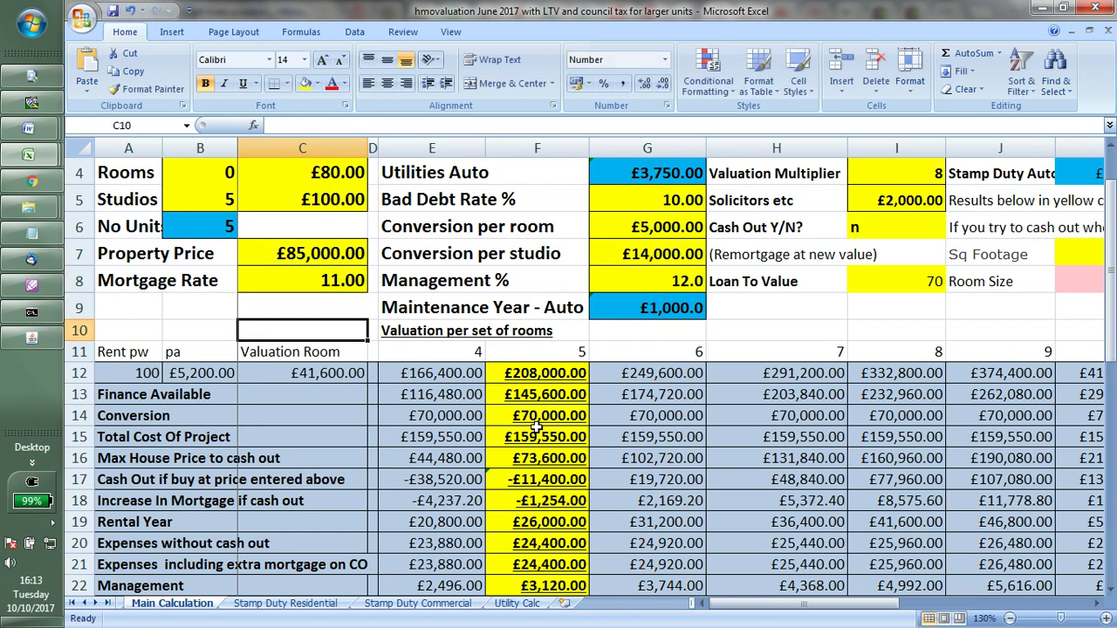
Step: Try a Mortgage Rate of 10 to test its effect on the yearly profit
{"action": "key", "text": "Up"}
{"action": "key", "text": "Up"}
{"action": "key", "text": "Up"}
{"action": "key", "text": "Up"}
{"action": "key", "text": "Up"}
{"action": "key", "text": "Up"}
{"action": "key", "text": "Up"}
{"action": "key", "text": "Up"}
{"action": "key", "text": "Up"}
{"action": "key", "text": "Up"}
{"action": "key", "text": "Up"}
{"action": "key", "text": "Up"}
{"action": "key", "text": "Up"}
{"action": "key", "text": "Up"}
{"action": "key", "text": "Up"}
{"action": "key", "text": "Up"}
{"action": "key", "text": "Up"}
{"action": "key", "text": "Up"}
{"action": "key", "text": "Up"}
{"action": "key", "text": "Up"}
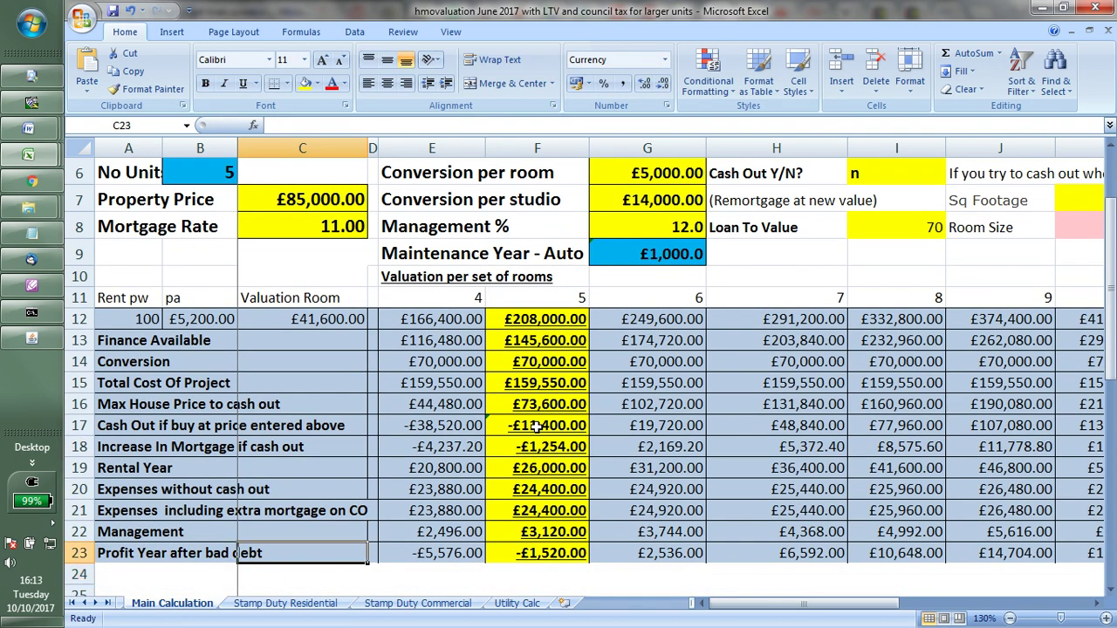
{"action": "key", "text": "Down"}
{"action": "key", "text": "Down"}
{"action": "key", "text": "Down"}
{"action": "key", "text": "Down"}
{"action": "key", "text": "Down"}
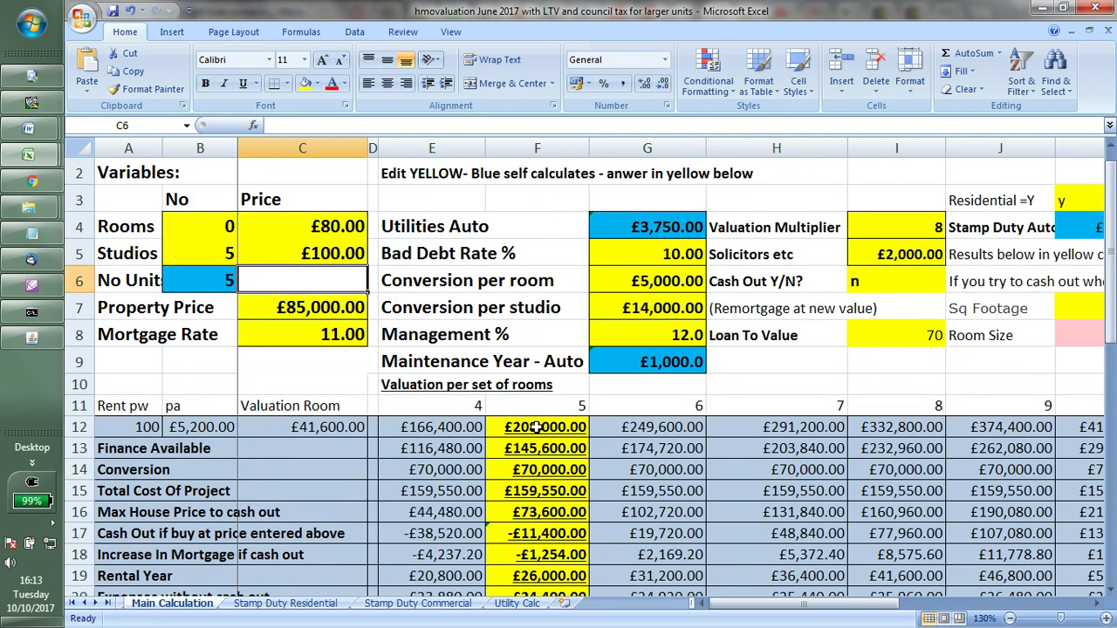
{"action": "type", "text": "10"}
{"action": "key", "text": "Return"}
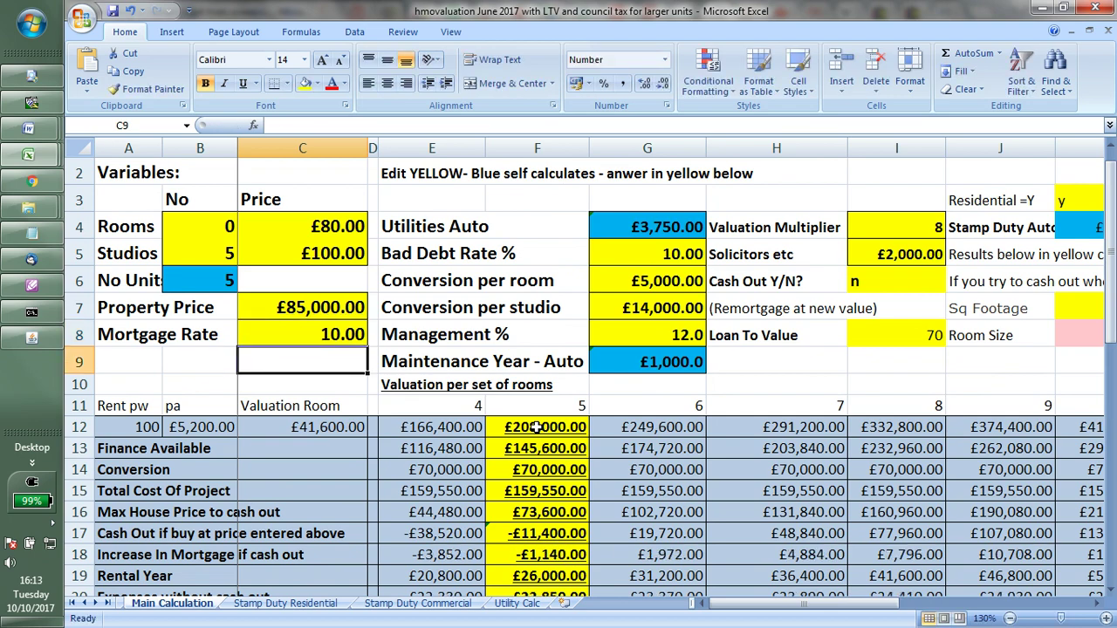
Step: Examine the five-unit Profit Year after bad debt figure at the 10% mortgage rate
{"action": "key", "text": "Down"}
{"action": "key", "text": "Down"}
{"action": "key", "text": "Down"}
{"action": "key", "text": "Down"}
{"action": "key", "text": "Down"}
{"action": "key", "text": "Down"}
{"action": "key", "text": "Down"}
{"action": "key", "text": "Down"}
{"action": "key", "text": "Down"}
{"action": "key", "text": "Down"}
{"action": "key", "text": "Down"}
{"action": "key", "text": "Down"}
{"action": "key", "text": "Down"}
{"action": "key", "text": "Down"}
{"action": "key", "text": "Down"}
{"action": "key", "text": "Up"}
{"action": "key", "text": "Up"}
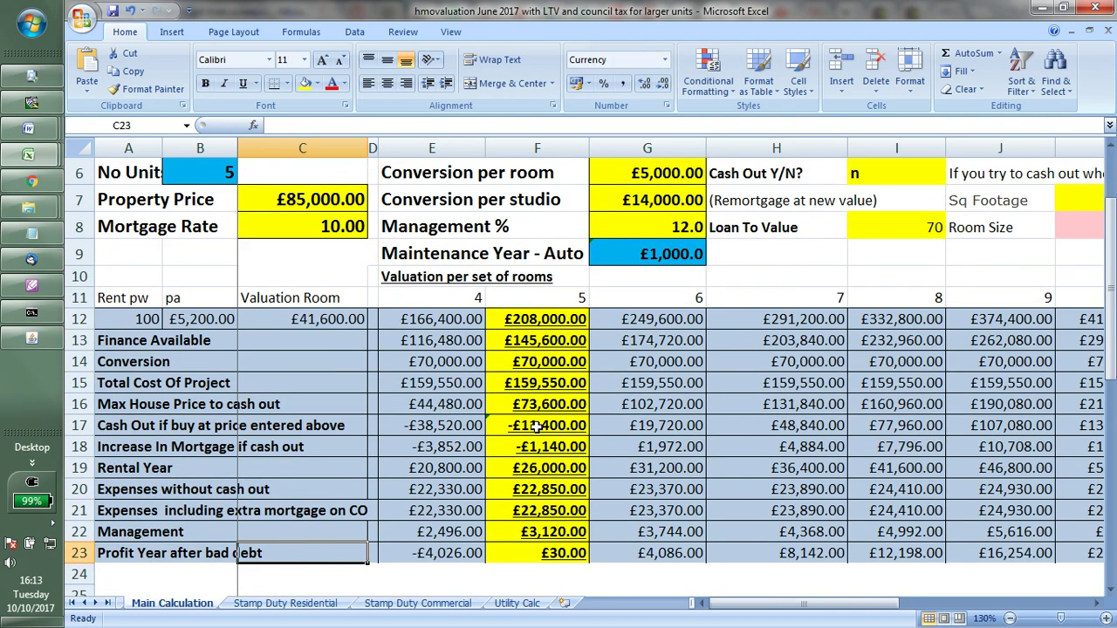
{"action": "key", "text": "Down"}
Step: Set the Mortgage Rate to 5
{"action": "key", "text": "Up"}
{"action": "key", "text": "Up"}
{"action": "key", "text": "Up"}
{"action": "key", "text": "Up"}
{"action": "key", "text": "Up"}
{"action": "key", "text": "Up"}
{"action": "key", "text": "Up"}
{"action": "key", "text": "Up"}
{"action": "key", "text": "Up"}
{"action": "key", "text": "Up"}
{"action": "key", "text": "Up"}
{"action": "key", "text": "Up"}
{"action": "key", "text": "Up"}
{"action": "key", "text": "Up"}
{"action": "key", "text": "Up"}
{"action": "key", "text": "Up"}
{"action": "key", "text": "Up"}
{"action": "key", "text": "Up"}
{"action": "key", "text": "Up"}
{"action": "key", "text": "Up"}
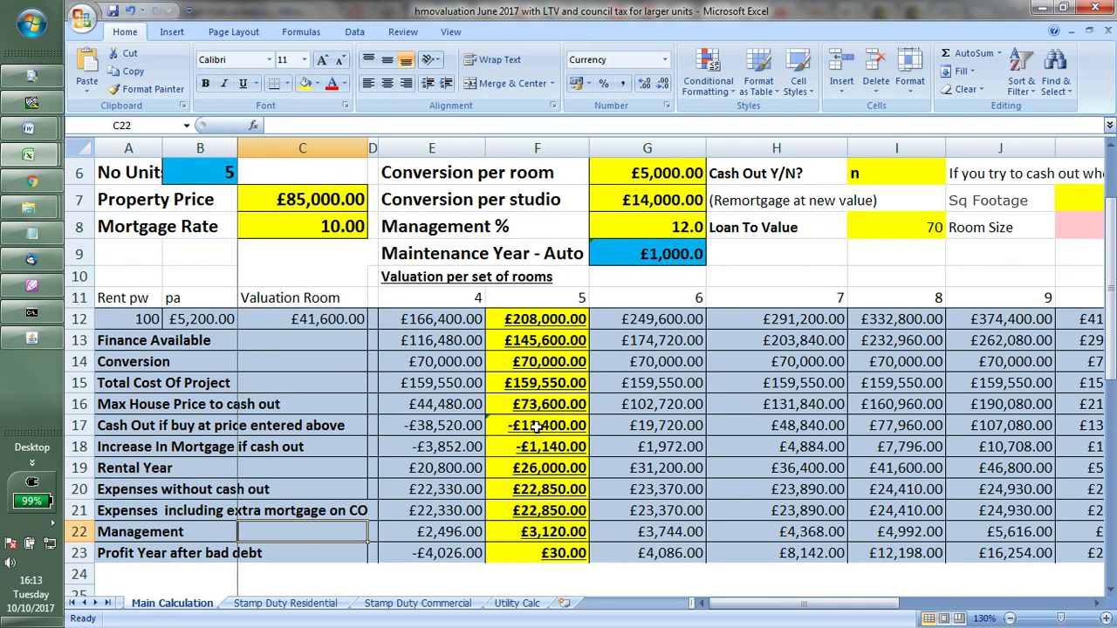
{"action": "key", "text": "Down"}
{"action": "key", "text": "Down"}
{"action": "key", "text": "Down"}
{"action": "key", "text": "Down"}
{"action": "key", "text": "Down"}
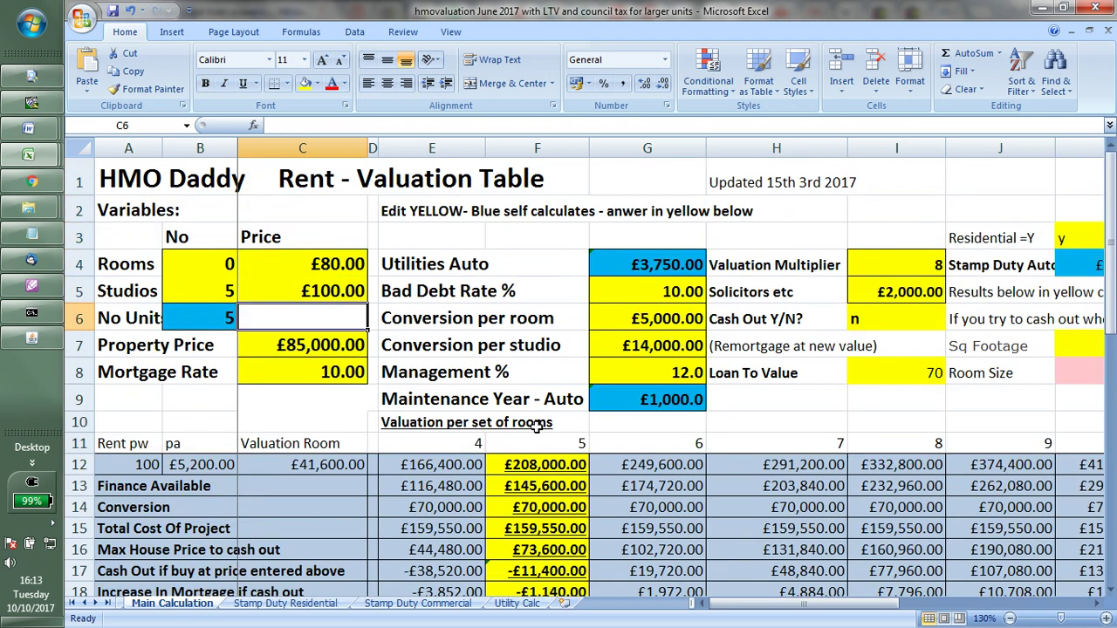
{"action": "key", "text": "Down"}
{"action": "key", "text": "Down"}
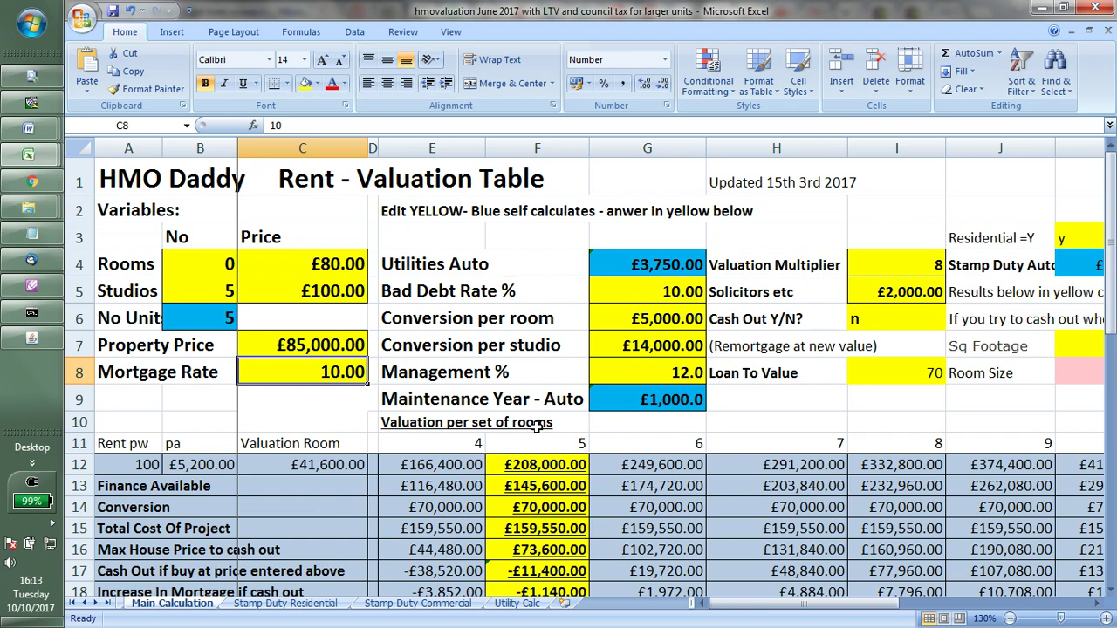
{"action": "type", "text": "5"}
{"action": "key", "text": "Return"}
Step: Examine the Rental Year and expenses rows of the valuation table at the 5% mortgage rate
{"action": "key", "text": "Down"}
{"action": "key", "text": "Down"}
{"action": "key", "text": "Down"}
{"action": "key", "text": "Down"}
{"action": "key", "text": "Down"}
{"action": "key", "text": "Down"}
{"action": "key", "text": "Down"}
{"action": "key", "text": "Down"}
{"action": "key", "text": "Down"}
{"action": "key", "text": "Down"}
{"action": "key", "text": "Down"}
{"action": "key", "text": "Down"}
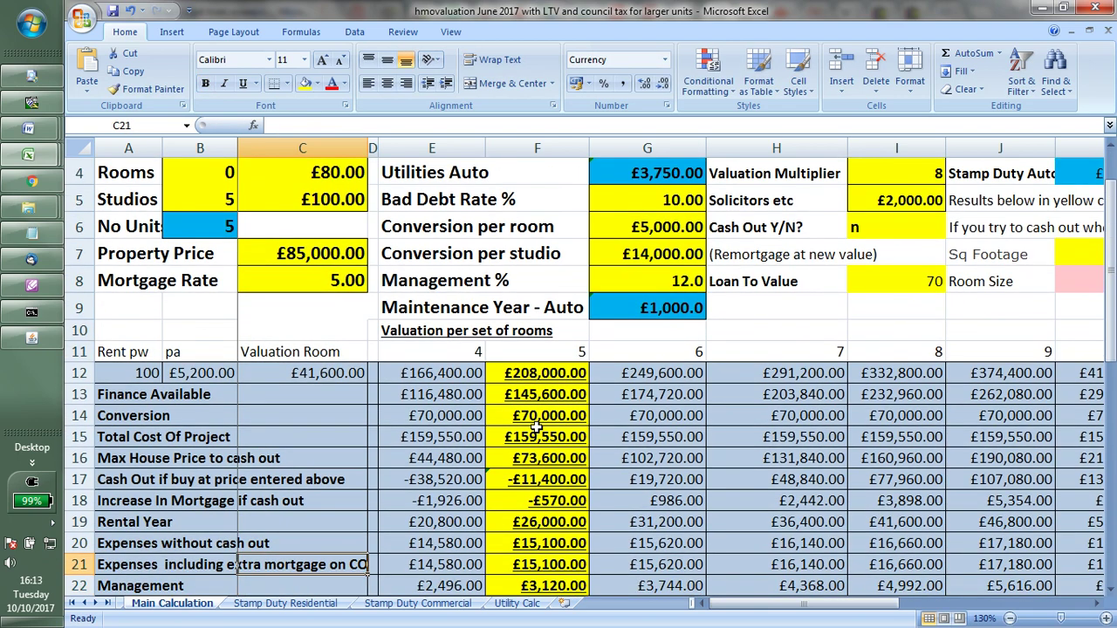
Step: Review the input variables from the studio price to the mortgage rate, along with the first valuation rows below them
{"action": "key", "text": "Up"}
{"action": "key", "text": "Up"}
{"action": "key", "text": "Up"}
{"action": "key", "text": "Up"}
{"action": "key", "text": "Up"}
{"action": "key", "text": "Up"}
{"action": "key", "text": "Up"}
{"action": "key", "text": "Up"}
{"action": "key", "text": "Up"}
{"action": "key", "text": "Up"}
{"action": "key", "text": "Up"}
{"action": "key", "text": "Up"}
{"action": "key", "text": "Up"}
{"action": "key", "text": "Up"}
{"action": "key", "text": "Up"}
{"action": "key", "text": "Up"}
{"action": "key", "text": "Up"}
{"action": "key", "text": "Up"}
{"action": "key", "text": "Up"}
{"action": "key", "text": "Down"}
{"action": "key", "text": "Down"}
{"action": "key", "text": "Down"}
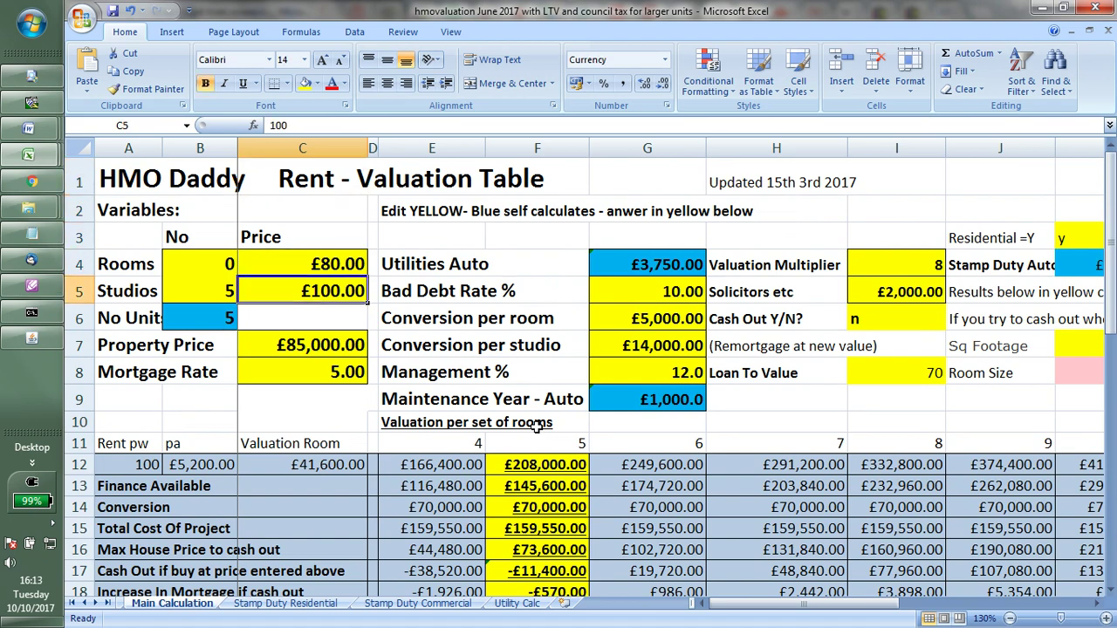
{"action": "key", "text": "Down"}
{"action": "key", "text": "Down"}
{"action": "key", "text": "Down"}
{"action": "key", "text": "Down"}
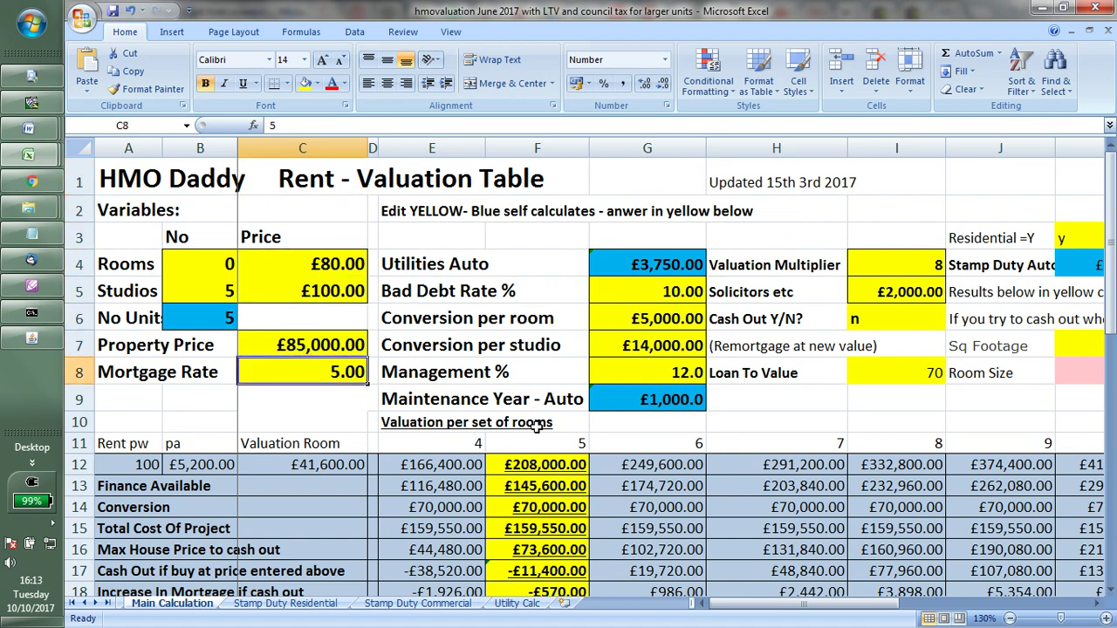
{"action": "key", "text": "Down"}
{"action": "key", "text": "Down"}
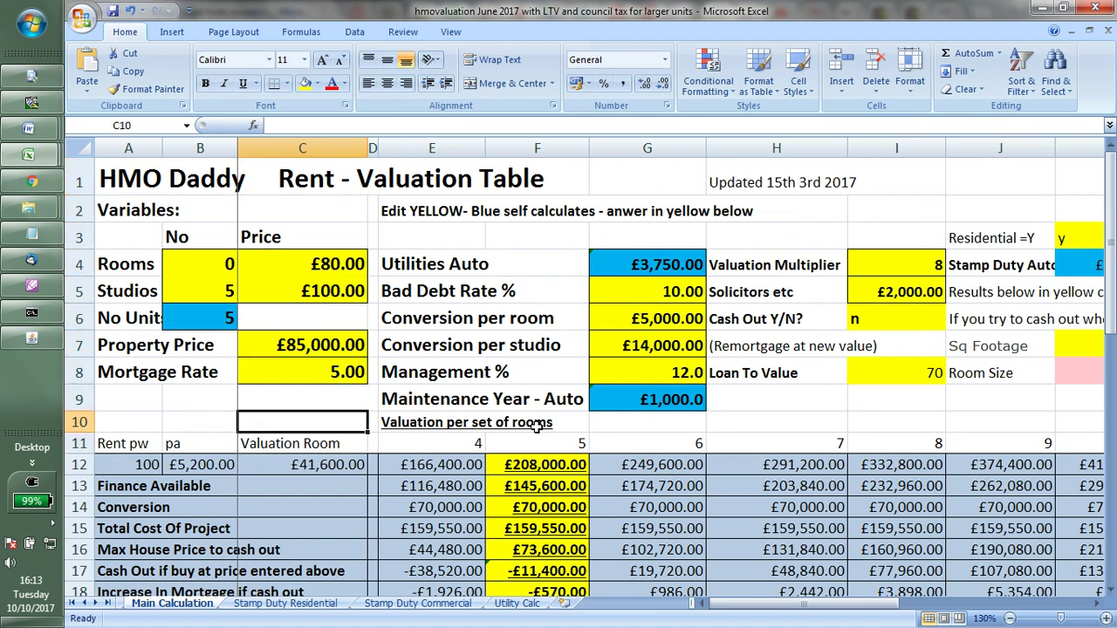
{"action": "key", "text": "Down"}
{"action": "key", "text": "Down"}
{"action": "key", "text": "Down"}
{"action": "key", "text": "Down"}
{"action": "key", "text": "Down"}
{"action": "key", "text": "Down"}
{"action": "key", "text": "Up"}
{"action": "key", "text": "Up"}
{"action": "key", "text": "Up"}
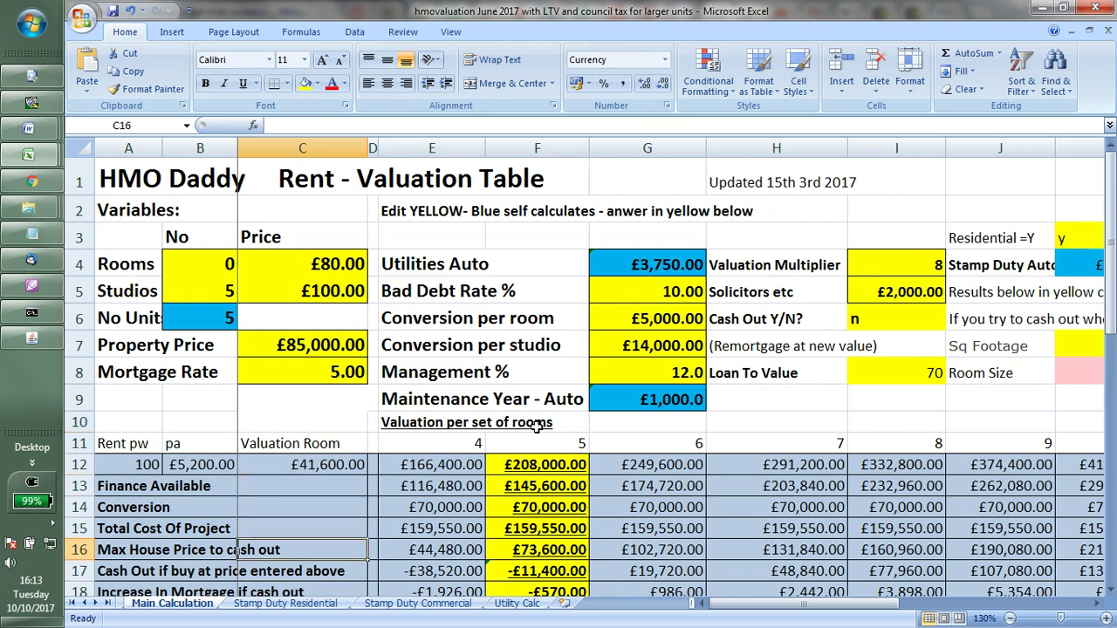
Step: Set the Studios price to £120
{"action": "key", "text": "Up"}
{"action": "key", "text": "Up"}
{"action": "key", "text": "Up"}
{"action": "key", "text": "Up"}
{"action": "key", "text": "Up"}
{"action": "key", "text": "Up"}
{"action": "key", "text": "Up"}
{"action": "key", "text": "Up"}
{"action": "key", "text": "Up"}
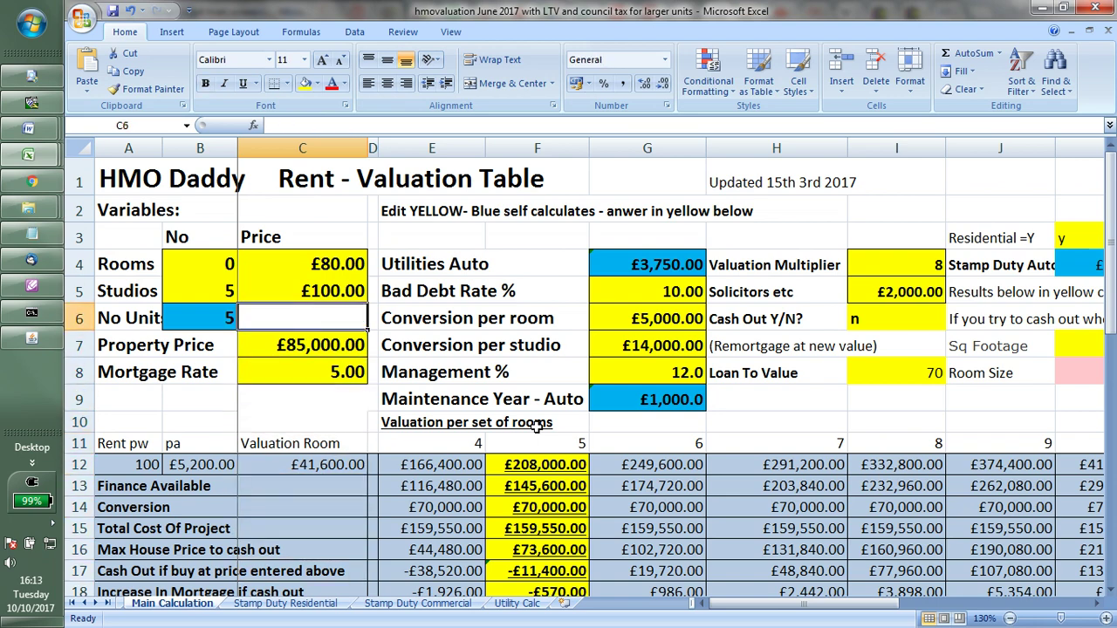
{"action": "type", "text": "120"}
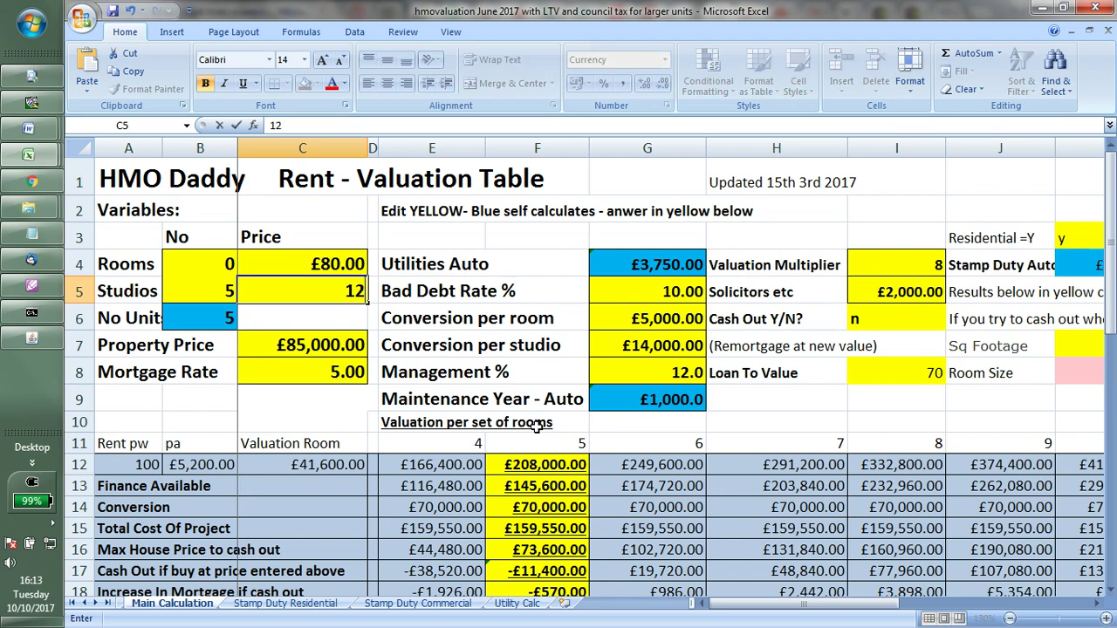
{"action": "key", "text": "Return"}
Step: Examine the five-unit Profit Year after bad debt figure at the £120 studio rent
{"action": "key", "text": "Down"}
{"action": "key", "text": "Down"}
{"action": "key", "text": "Down"}
{"action": "key", "text": "Down"}
{"action": "key", "text": "Down"}
{"action": "key", "text": "Down"}
{"action": "key", "text": "Down"}
{"action": "key", "text": "Down"}
{"action": "key", "text": "Down"}
{"action": "key", "text": "Down"}
{"action": "key", "text": "Down"}
{"action": "key", "text": "Down"}
{"action": "key", "text": "Down"}
{"action": "key", "text": "Down"}
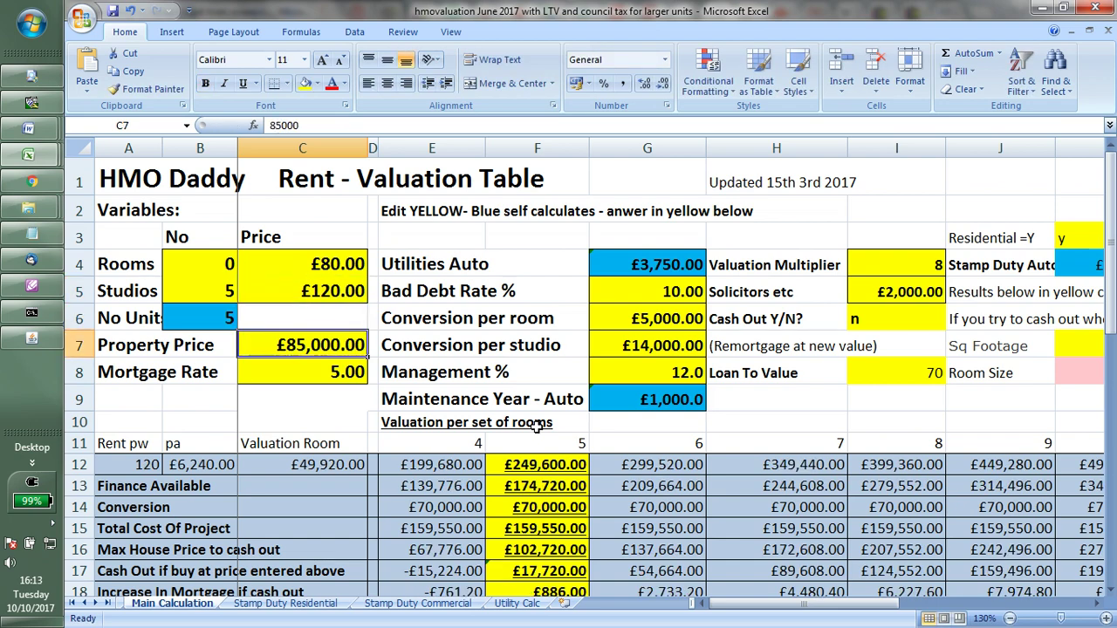
{"action": "key", "text": "Down"}
{"action": "key", "text": "Down"}
{"action": "key", "text": "Down"}
{"action": "key", "text": "Down"}
{"action": "key", "text": "Down"}
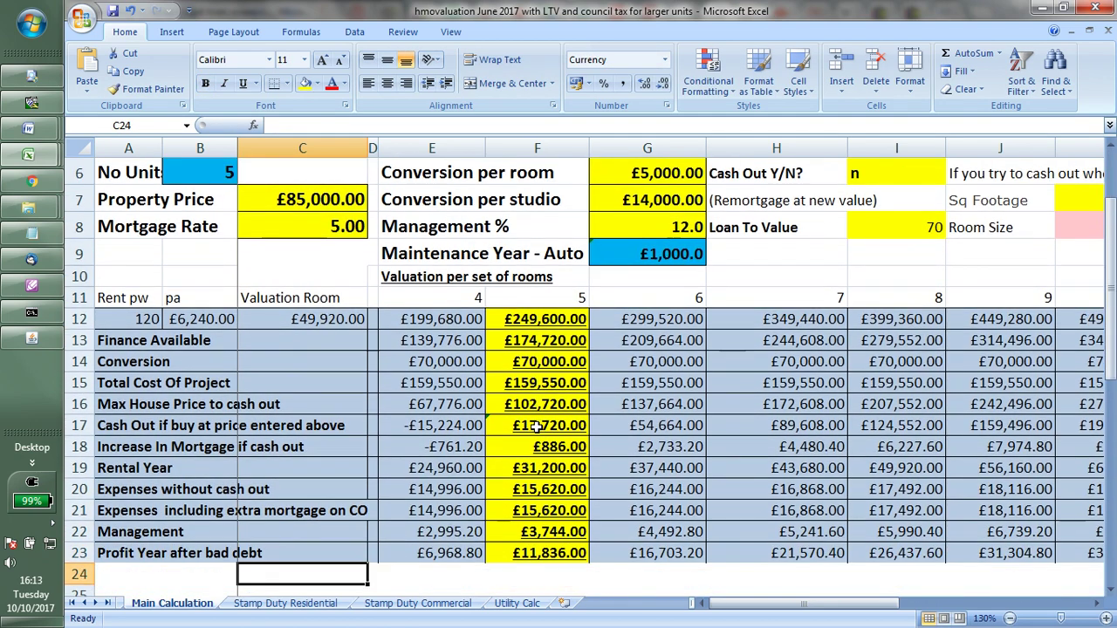
Step: Examine the five-unit figure in the row for cash out if bought at the entered price
{"action": "key", "text": "Up"}
{"action": "key", "text": "Up"}
{"action": "key", "text": "Up"}
{"action": "key", "text": "Up"}
{"action": "key", "text": "Up"}
{"action": "key", "text": "Up"}
{"action": "key", "text": "Up"}
{"action": "key", "text": "Up"}
{"action": "key", "text": "Up"}
{"action": "key", "text": "Up"}
{"action": "key", "text": "Up"}
{"action": "key", "text": "Up"}
{"action": "key", "text": "Up"}
{"action": "key", "text": "Up"}
{"action": "key", "text": "Up"}
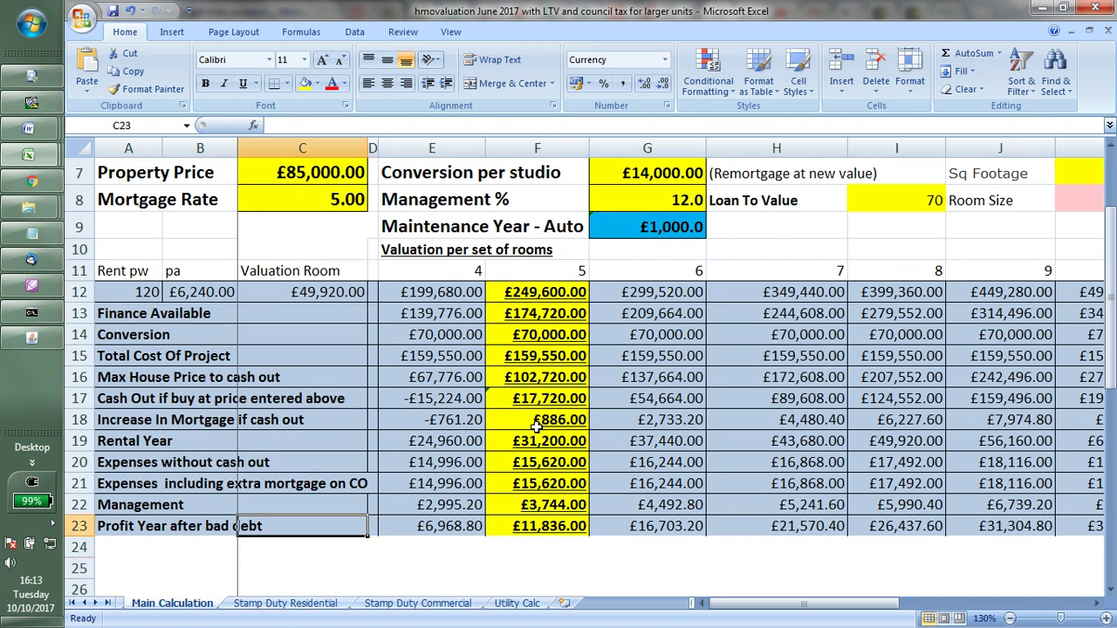
{"action": "key", "text": "Up"}
{"action": "key", "text": "Up"}
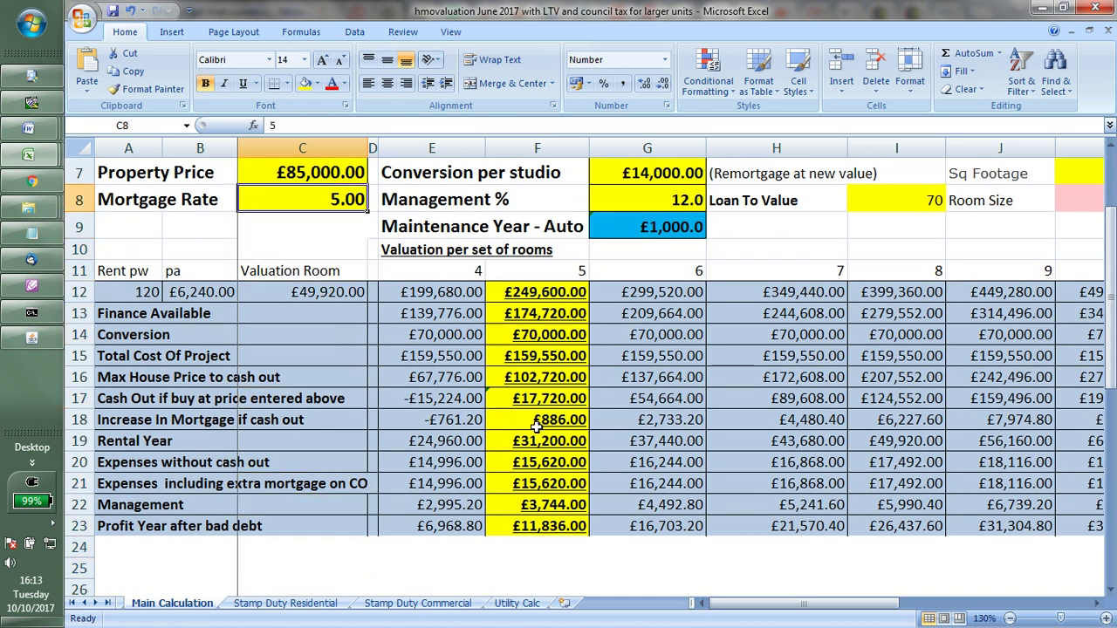
{"action": "key", "text": "Up"}
{"action": "key", "text": "Up"}
{"action": "key", "text": "Down"}
{"action": "key", "text": "Down"}
{"action": "key", "text": "Down"}
{"action": "key", "text": "Down"}
{"action": "key", "text": "Down"}
{"action": "key", "text": "Down"}
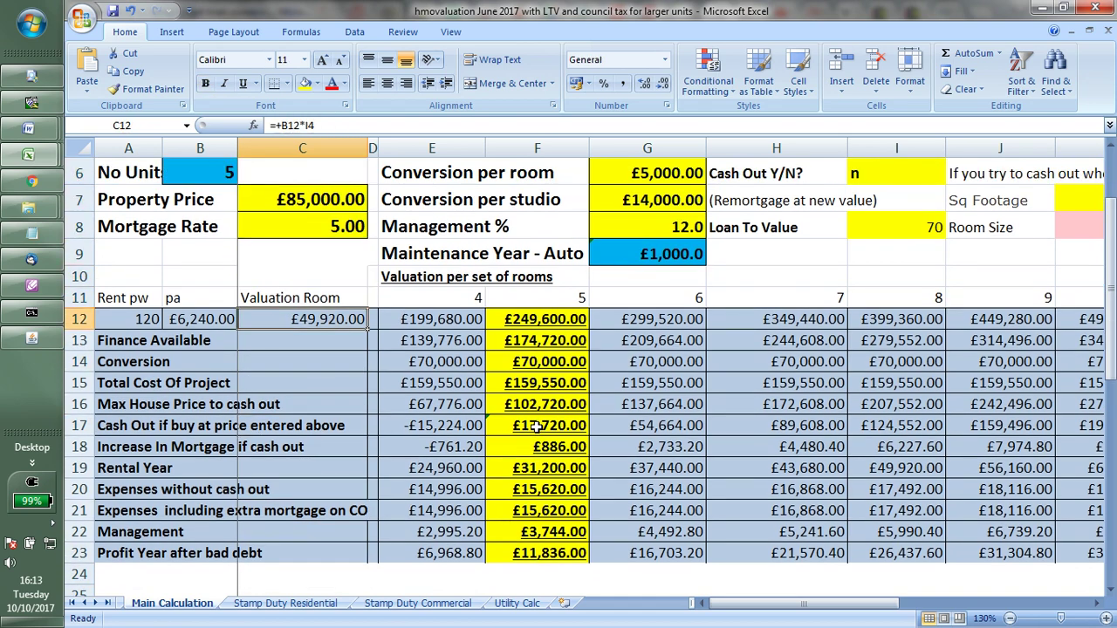
{"action": "key", "text": "Down"}
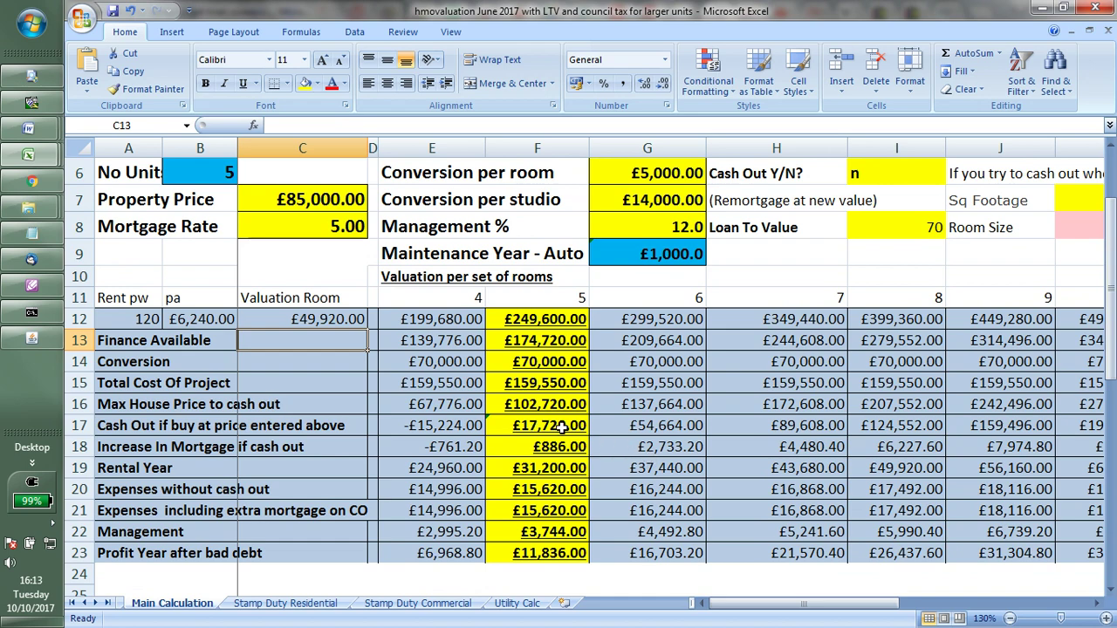
{"action": "left_click", "coordinate": [530, 428]}
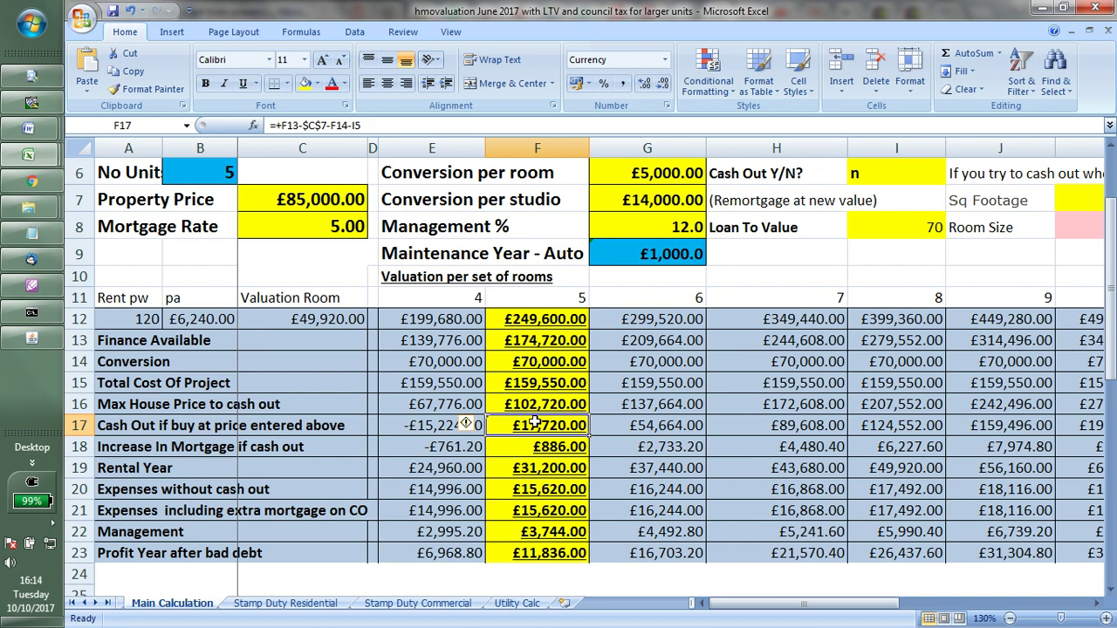
Step: Set the Cash Out Y/N? option to y
{"action": "key", "text": "Up"}
{"action": "key", "text": "Up"}
{"action": "key", "text": "Up"}
{"action": "key", "text": "Up"}
{"action": "key", "text": "Up"}
{"action": "key", "text": "Up"}
{"action": "key", "text": "Up"}
{"action": "key", "text": "Up"}
{"action": "key", "text": "Up"}
{"action": "key", "text": "Up"}
{"action": "key", "text": "Up"}
{"action": "key", "text": "Up"}
{"action": "key", "text": "Up"}
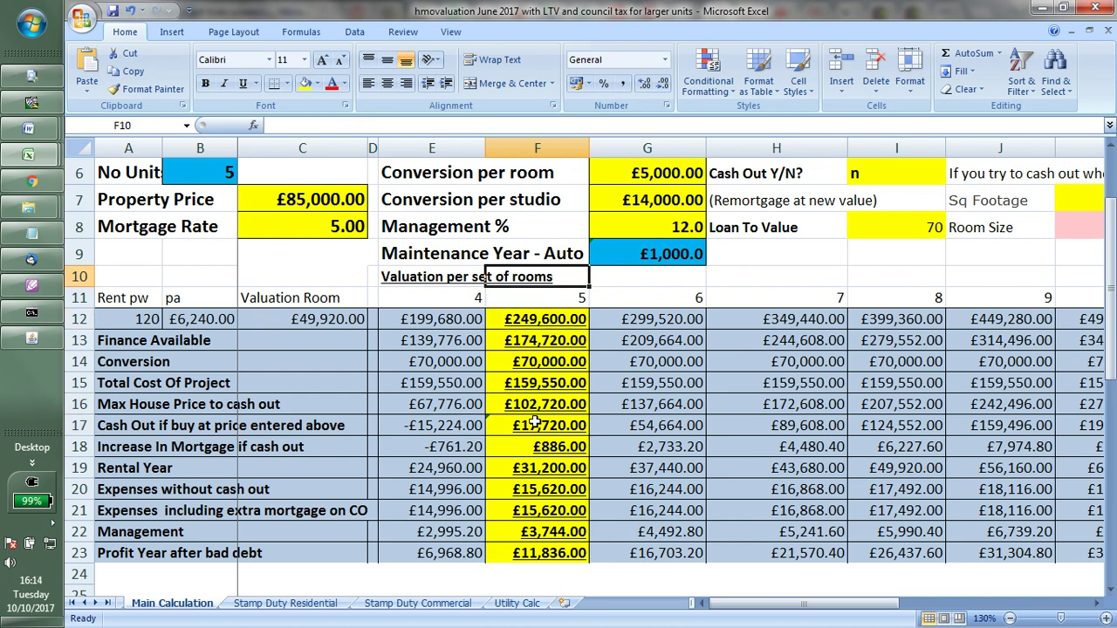
{"action": "key", "text": "Down"}
{"action": "key", "text": "Down"}
{"action": "key", "text": "Right"}
{"action": "key", "text": "Right"}
{"action": "key", "text": "Right"}
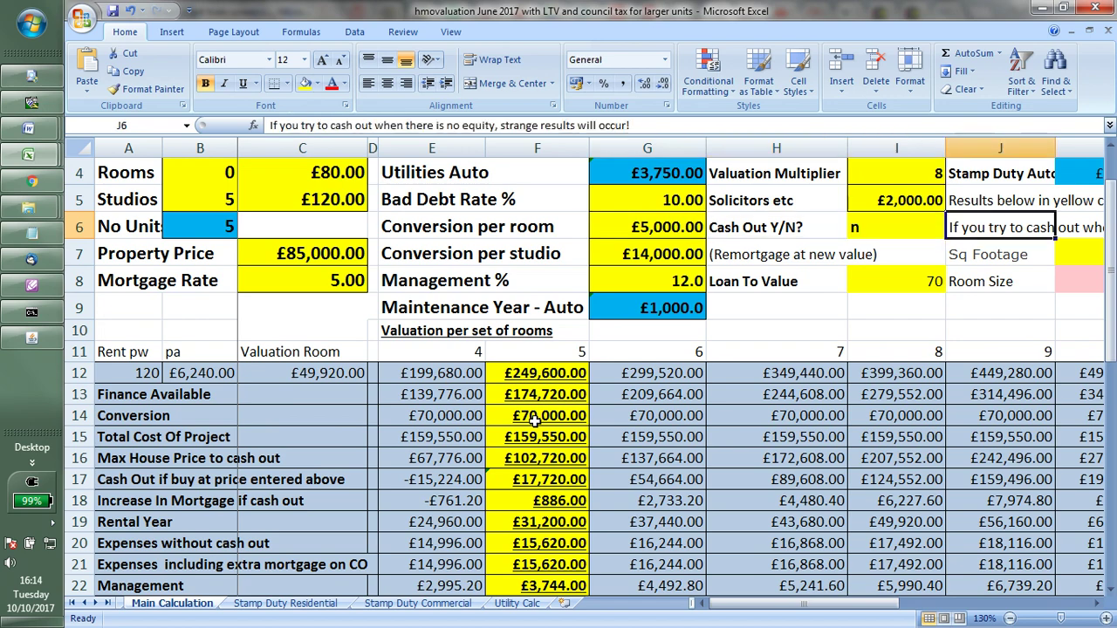
{"action": "type", "text": "y"}
{"action": "key", "text": "Return"}
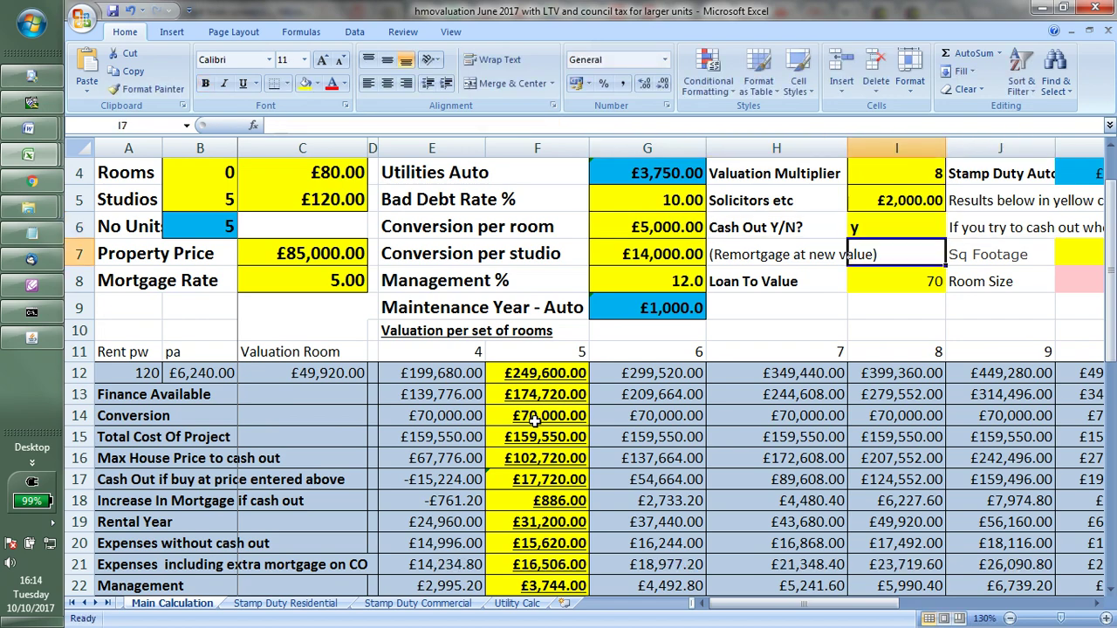
Step: Examine the five-unit expenses including extra mortgage and the yearly profit after bad debt with cash out enabled
{"action": "key", "text": "Down"}
{"action": "key", "text": "Down"}
{"action": "key", "text": "Down"}
{"action": "key", "text": "Down"}
{"action": "key", "text": "Down"}
{"action": "key", "text": "Down"}
{"action": "key", "text": "Down"}
{"action": "key", "text": "Down"}
{"action": "key", "text": "Down"}
{"action": "key", "text": "Down"}
{"action": "key", "text": "Down"}
{"action": "key", "text": "Down"}
{"action": "key", "text": "Down"}
{"action": "key", "text": "Down"}
{"action": "key", "text": "Down"}
{"action": "key", "text": "Down"}
{"action": "key", "text": "Down"}
{"action": "key", "text": "Down"}
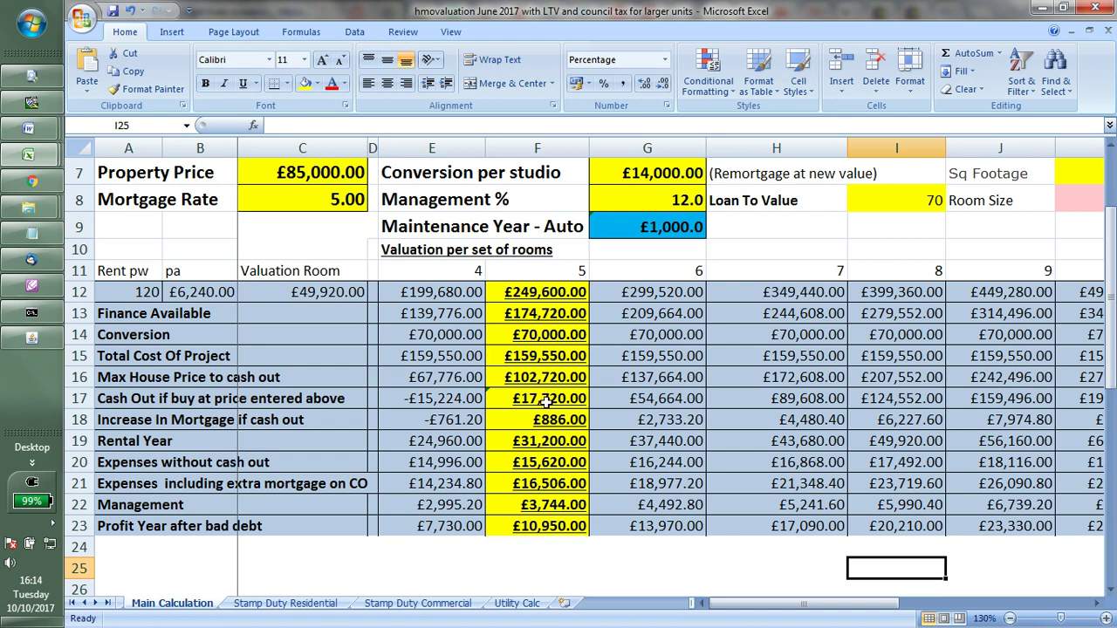
Step: Set the Cash Out Y/N? option to n
{"action": "left_click", "coordinate": [656, 341]}
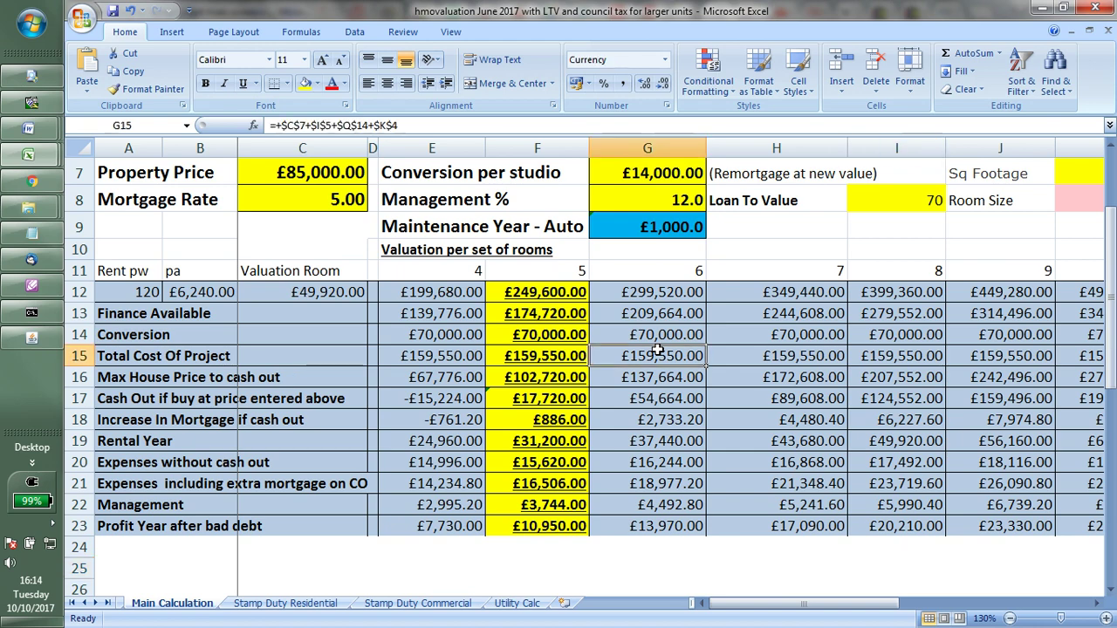
{"action": "key", "text": "Up"}
{"action": "key", "text": "Up"}
{"action": "key", "text": "Up"}
{"action": "key", "text": "Up"}
{"action": "key", "text": "Up"}
{"action": "key", "text": "Up"}
{"action": "key", "text": "Up"}
{"action": "key", "text": "Up"}
{"action": "key", "text": "Up"}
{"action": "key", "text": "Up"}
{"action": "key", "text": "Up"}
{"action": "key", "text": "Up"}
{"action": "key", "text": "Up"}
{"action": "key", "text": "Down"}
{"action": "key", "text": "Down"}
{"action": "key", "text": "Down"}
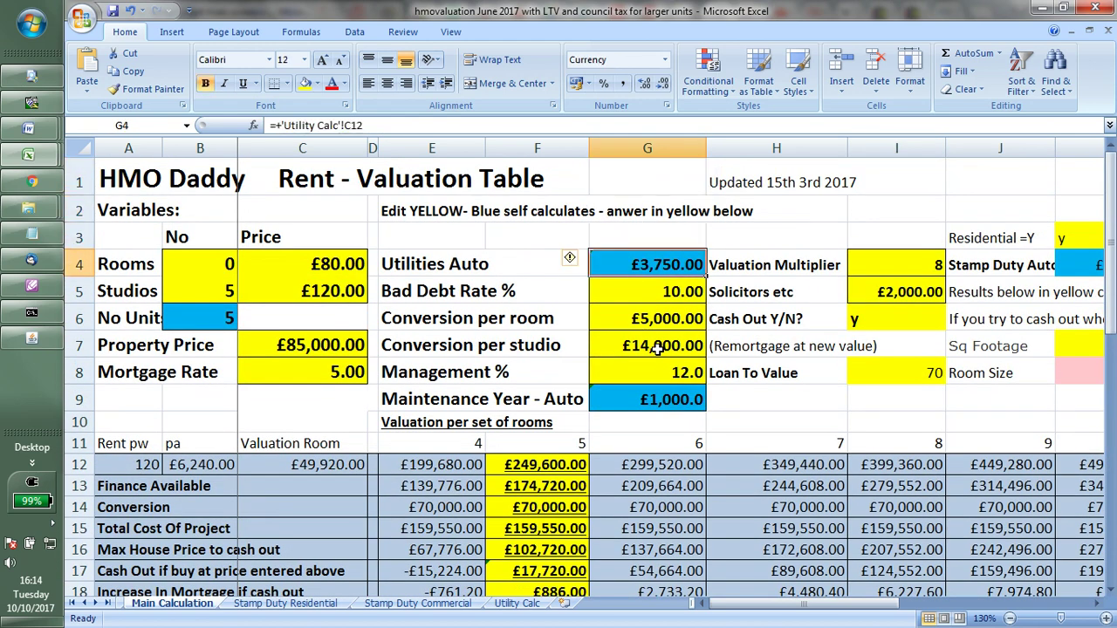
{"action": "key", "text": "Down"}
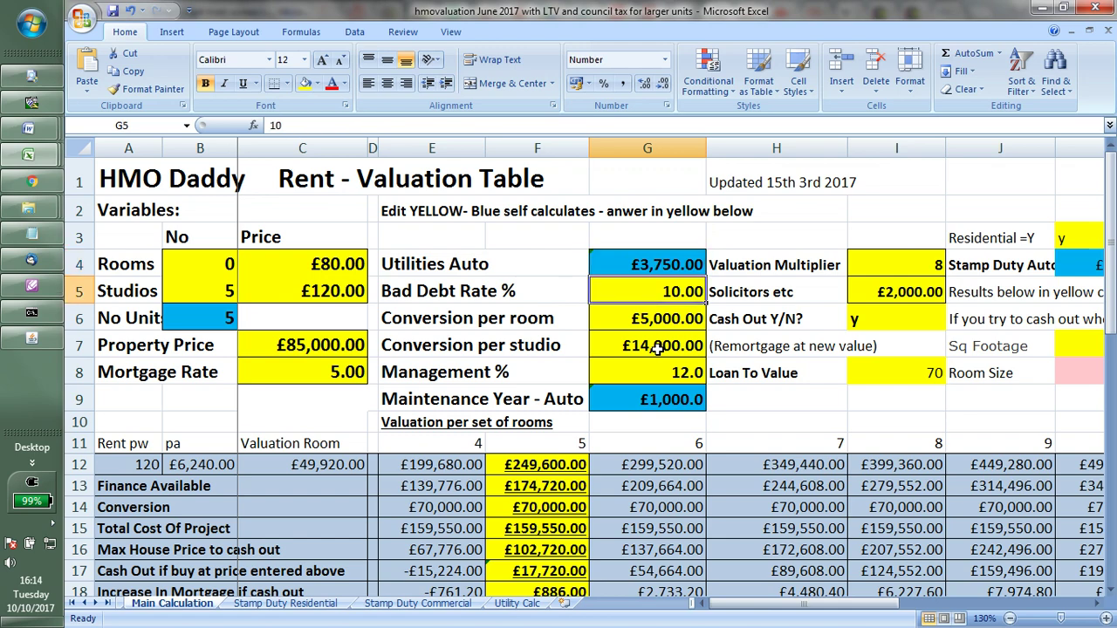
{"action": "key", "text": "Up"}
{"action": "key", "text": "Down"}
{"action": "key", "text": "Down"}
{"action": "key", "text": "Down"}
{"action": "key", "text": "Up"}
{"action": "key", "text": "Right"}
{"action": "key", "text": "Right"}
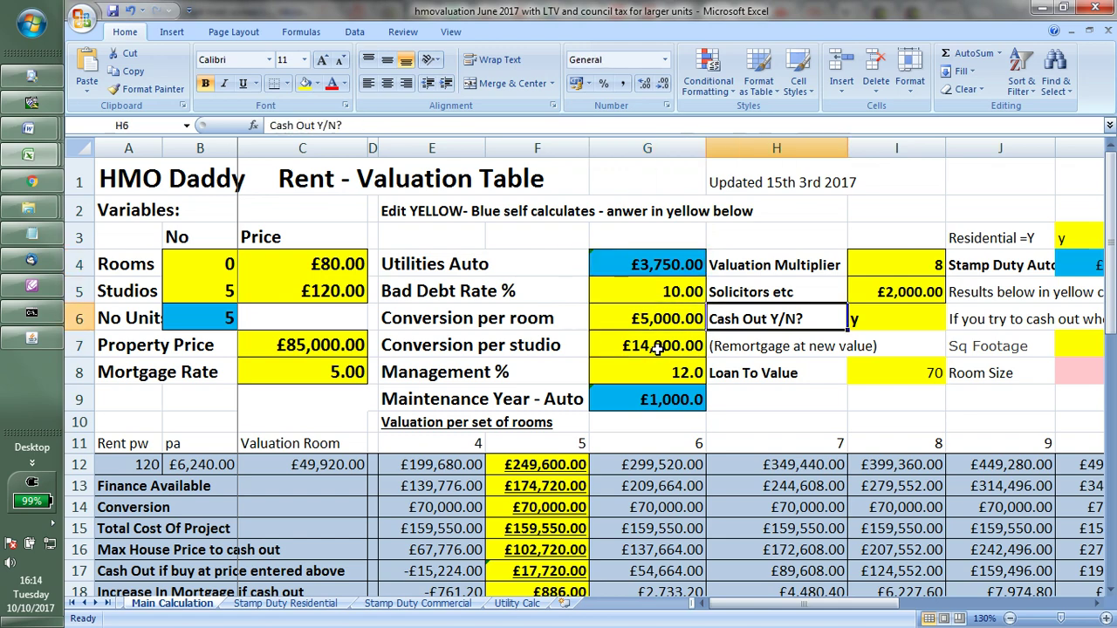
{"action": "type", "text": "n"}
Step: Set the price per studio to £100
{"action": "key", "text": "Left"}
{"action": "key", "text": "Left"}
{"action": "key", "text": "Left"}
{"action": "key", "text": "Left"}
{"action": "key", "text": "Up"}
{"action": "key", "text": "Left"}
{"action": "type", "text": "100"}
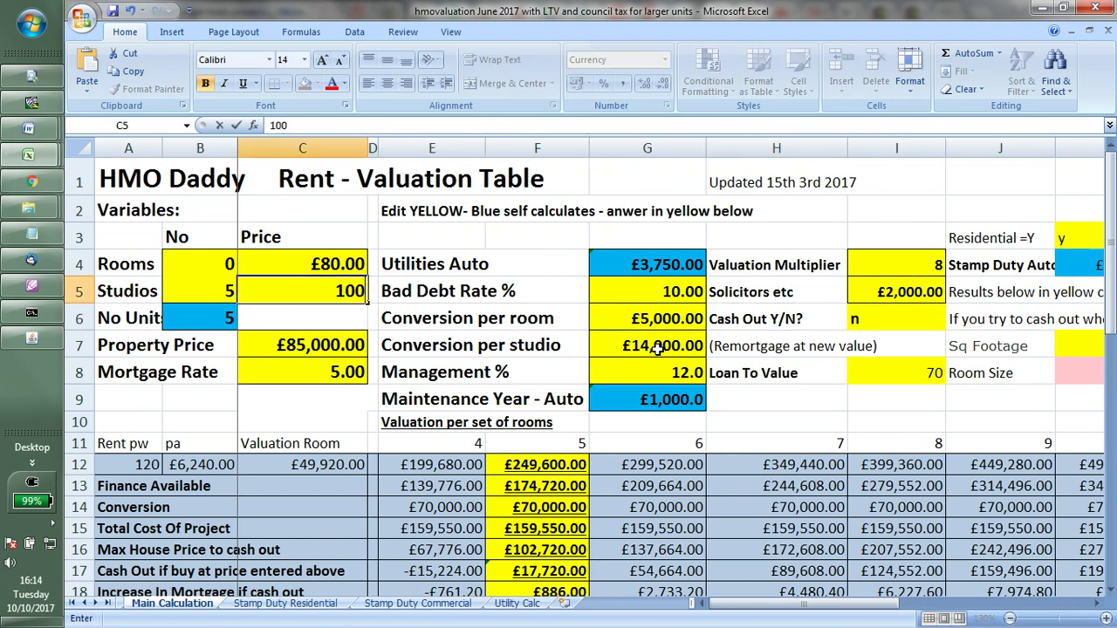
{"action": "key", "text": "Return"}
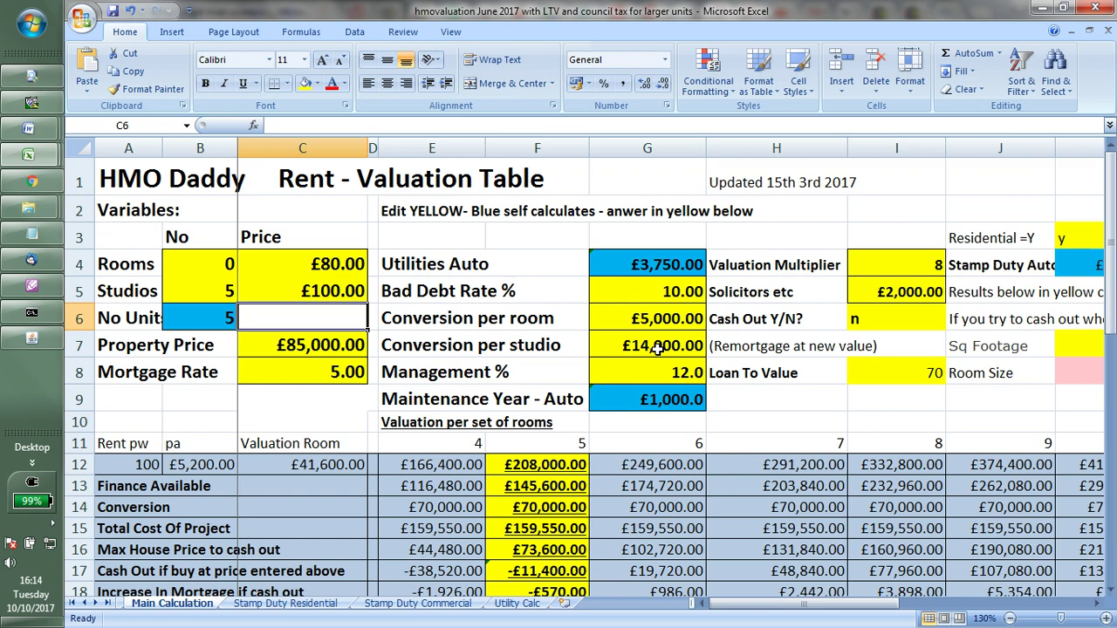
Step: Set the number of studios to 6
{"action": "key", "text": "Down"}
{"action": "key", "text": "Down"}
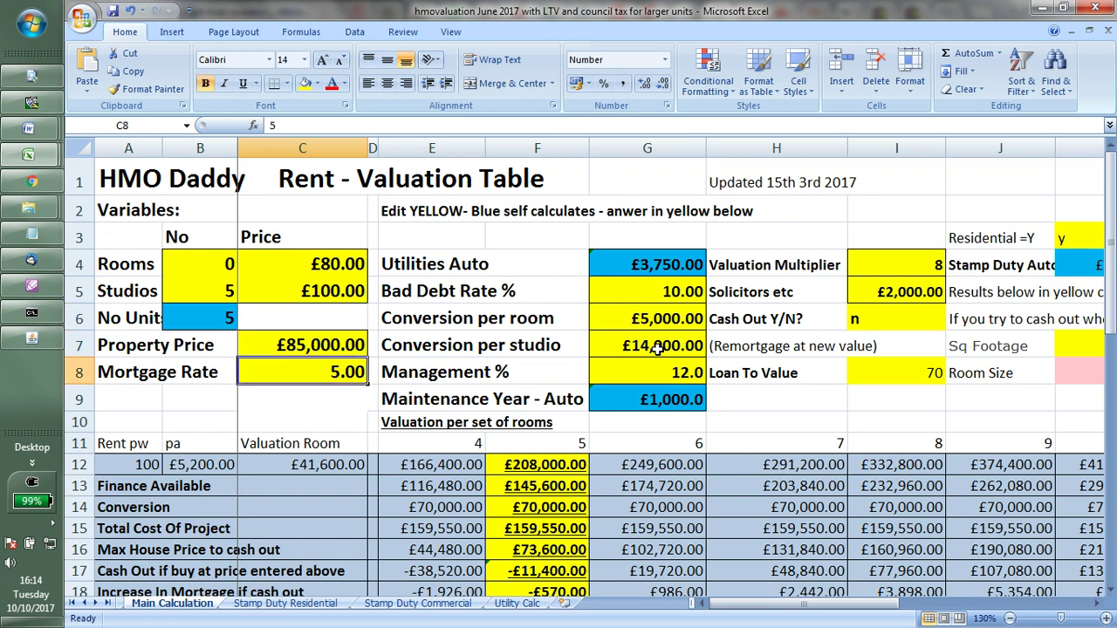
{"action": "key", "text": "Up"}
{"action": "key", "text": "Up"}
{"action": "key", "text": "Up"}
{"action": "key", "text": "Up"}
{"action": "key", "text": "Down"}
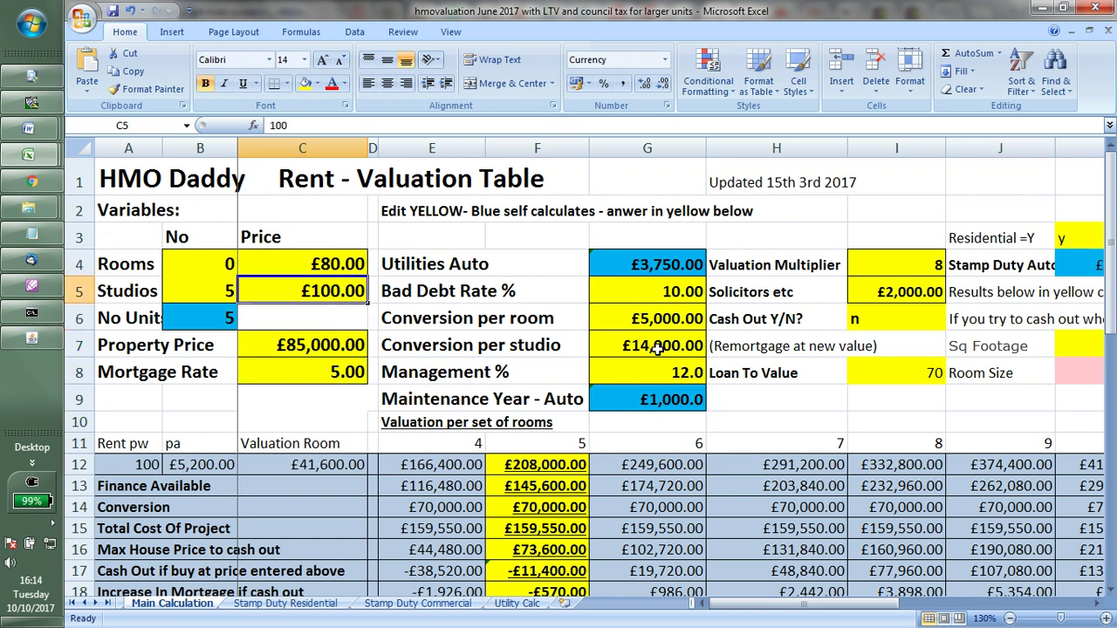
{"action": "key", "text": "Left"}
{"action": "type", "text": "6"}
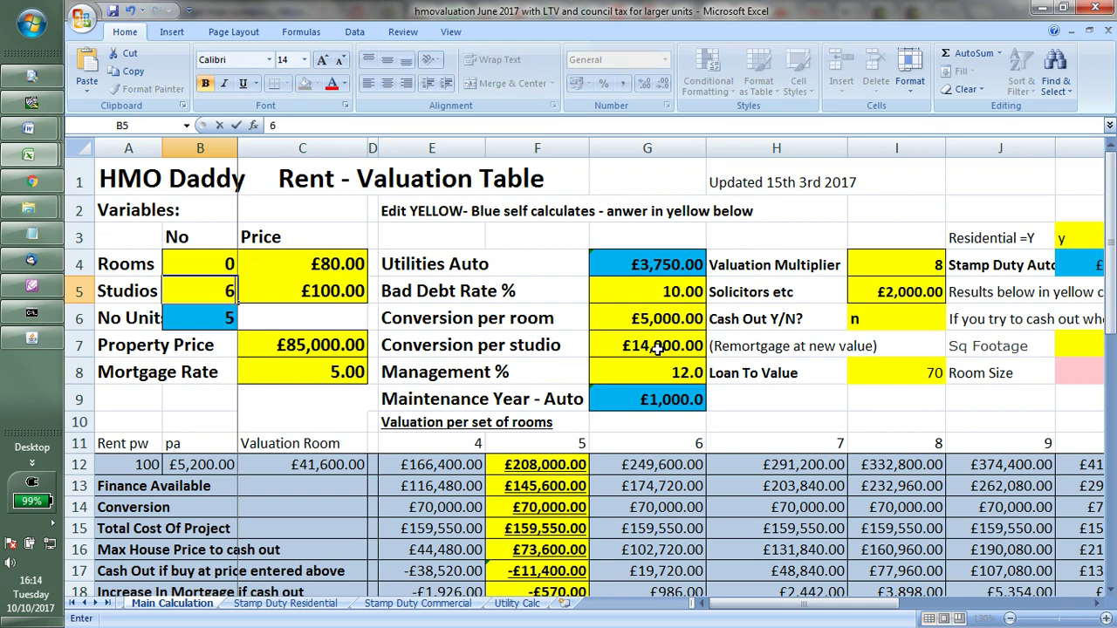
{"action": "key", "text": "Return"}
Step: Examine the six-unit Total Cost Of Project and cash-out figures at the £100 studio rent
{"action": "key", "text": "Right"}
{"action": "key", "text": "Right"}
{"action": "key", "text": "Right"}
{"action": "key", "text": "Right"}
{"action": "key", "text": "Right"}
{"action": "key", "text": "Right"}
{"action": "key", "text": "Left"}
{"action": "key", "text": "Down"}
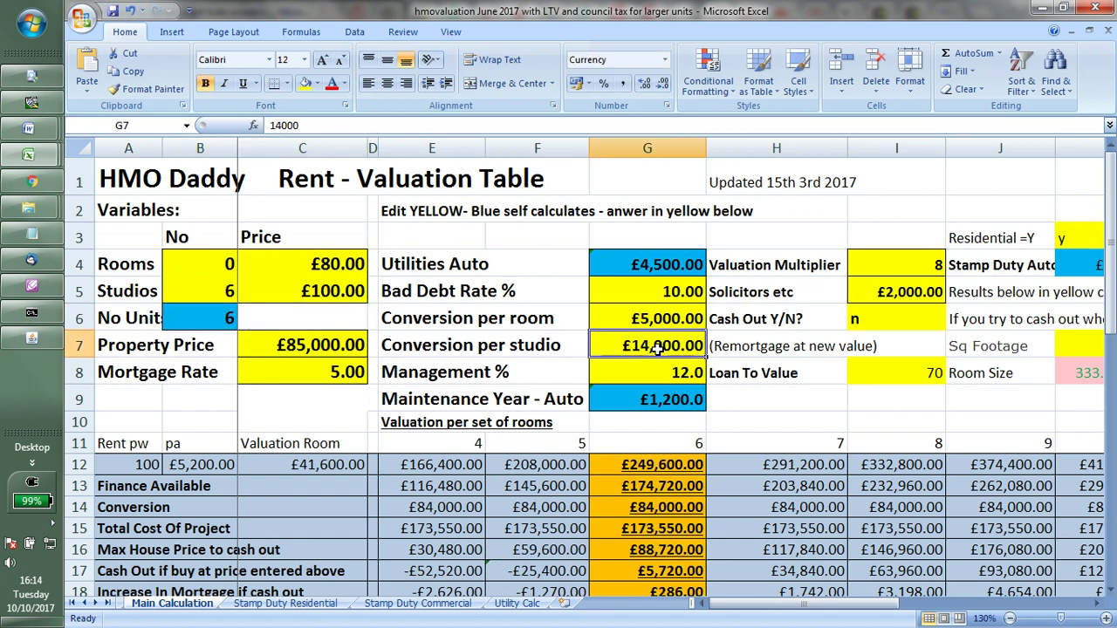
{"action": "key", "text": "Down"}
{"action": "key", "text": "Down"}
{"action": "key", "text": "Down"}
{"action": "key", "text": "Down"}
{"action": "key", "text": "Down"}
{"action": "key", "text": "Down"}
{"action": "key", "text": "Down"}
{"action": "key", "text": "Down"}
{"action": "key", "text": "Down"}
{"action": "key", "text": "Down"}
{"action": "key", "text": "Down"}
{"action": "key", "text": "Down"}
{"action": "key", "text": "Down"}
{"action": "key", "text": "Up"}
{"action": "key", "text": "Up"}
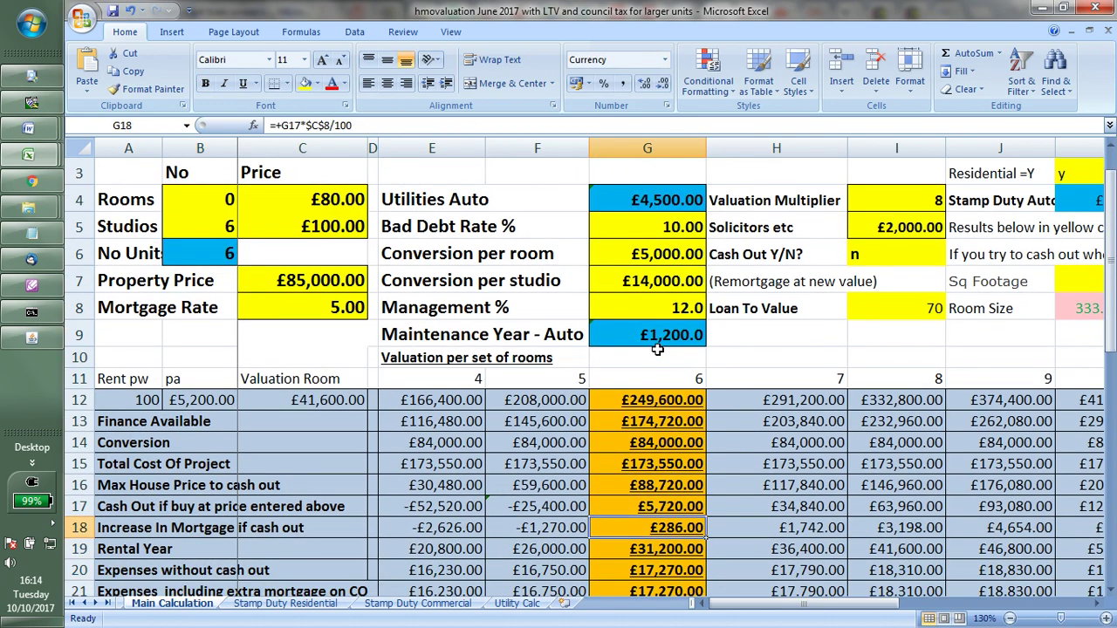
{"action": "key", "text": "Up"}
{"action": "key", "text": "Up"}
{"action": "key", "text": "Up"}
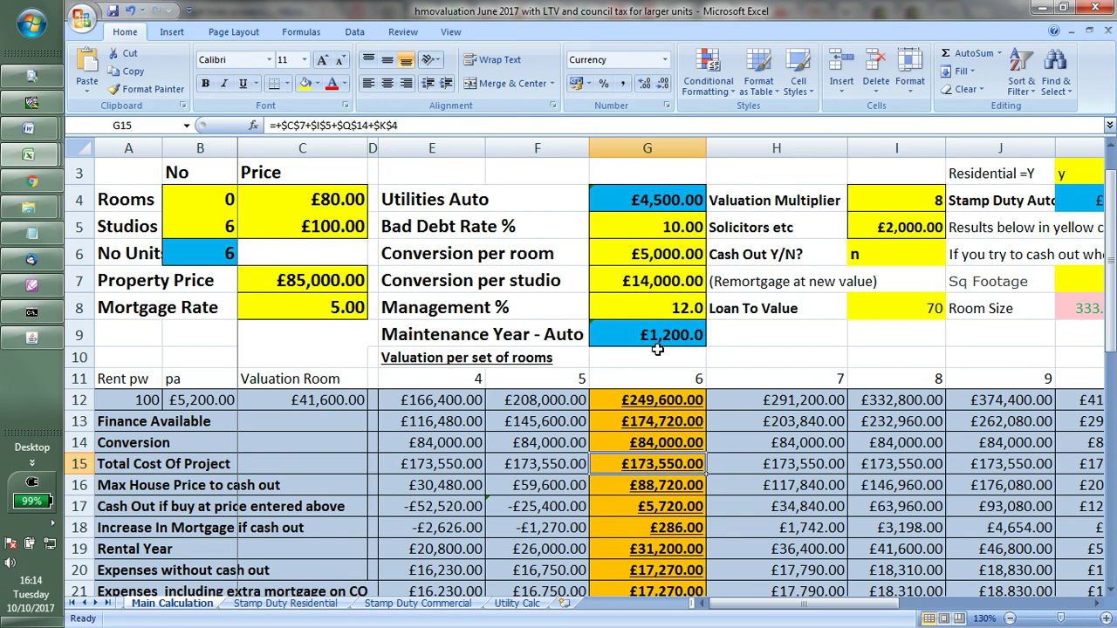
Step: Examine the six-unit Profit Year after bad debt figure
{"action": "key", "text": "Down"}
{"action": "key", "text": "Down"}
{"action": "key", "text": "Down"}
{"action": "key", "text": "Down"}
{"action": "key", "text": "Down"}
{"action": "key", "text": "Down"}
{"action": "key", "text": "Down"}
{"action": "key", "text": "Down"}
{"action": "key", "text": "Down"}
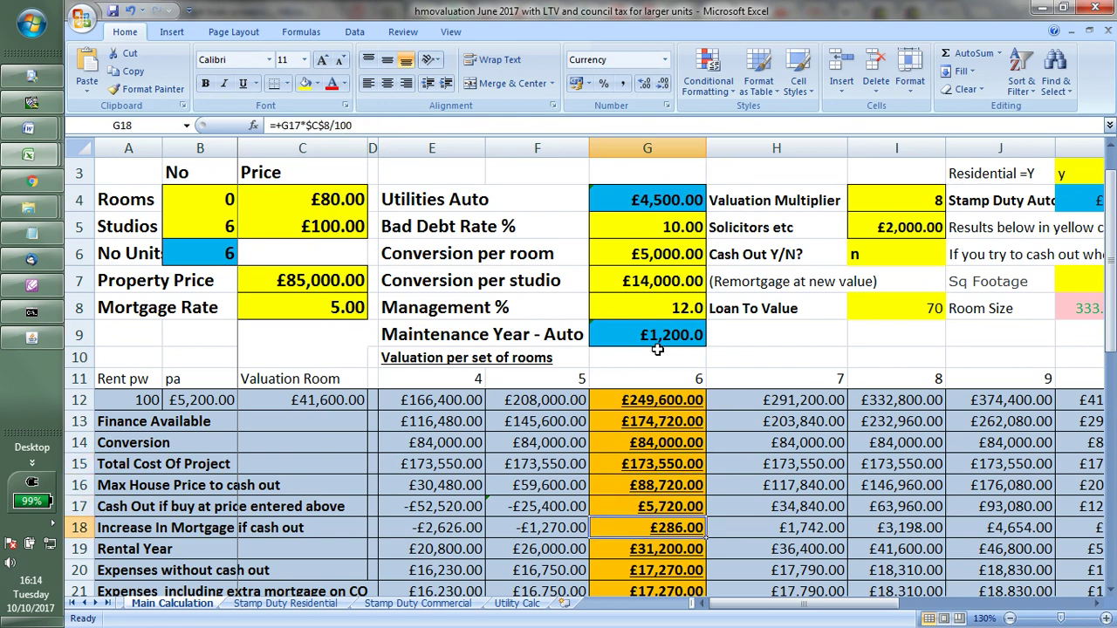
{"action": "key", "text": "Up"}
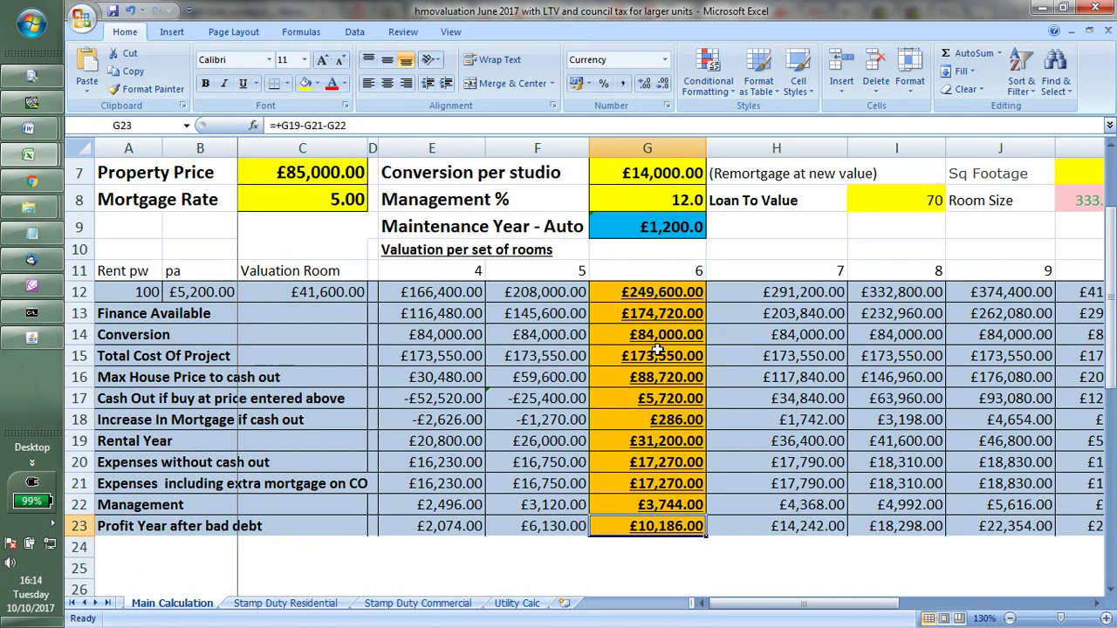
Step: Set the number of studios to 7
{"action": "key", "text": "Up"}
{"action": "key", "text": "Up"}
{"action": "key", "text": "Up"}
{"action": "key", "text": "Up"}
{"action": "key", "text": "Up"}
{"action": "key", "text": "Up"}
{"action": "key", "text": "Up"}
{"action": "key", "text": "Up"}
{"action": "key", "text": "Up"}
{"action": "key", "text": "Up"}
{"action": "key", "text": "Up"}
{"action": "key", "text": "Up"}
{"action": "key", "text": "Up"}
{"action": "key", "text": "Up"}
{"action": "key", "text": "Up"}
{"action": "key", "text": "Up"}
{"action": "key", "text": "Up"}
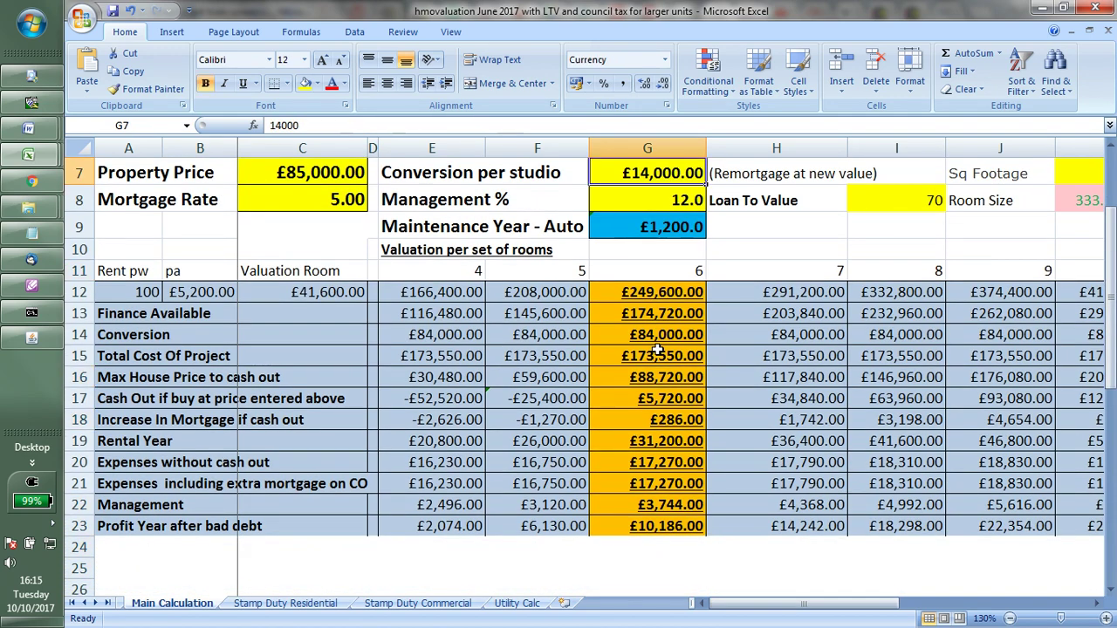
{"action": "key", "text": "Up"}
{"action": "key", "text": "Up"}
{"action": "key", "text": "Up"}
{"action": "key", "text": "Up"}
{"action": "key", "text": "Up"}
{"action": "key", "text": "Left"}
{"action": "key", "text": "Left"}
{"action": "key", "text": "Left"}
{"action": "key", "text": "Left"}
{"action": "key", "text": "Left"}
{"action": "key", "text": "Left"}
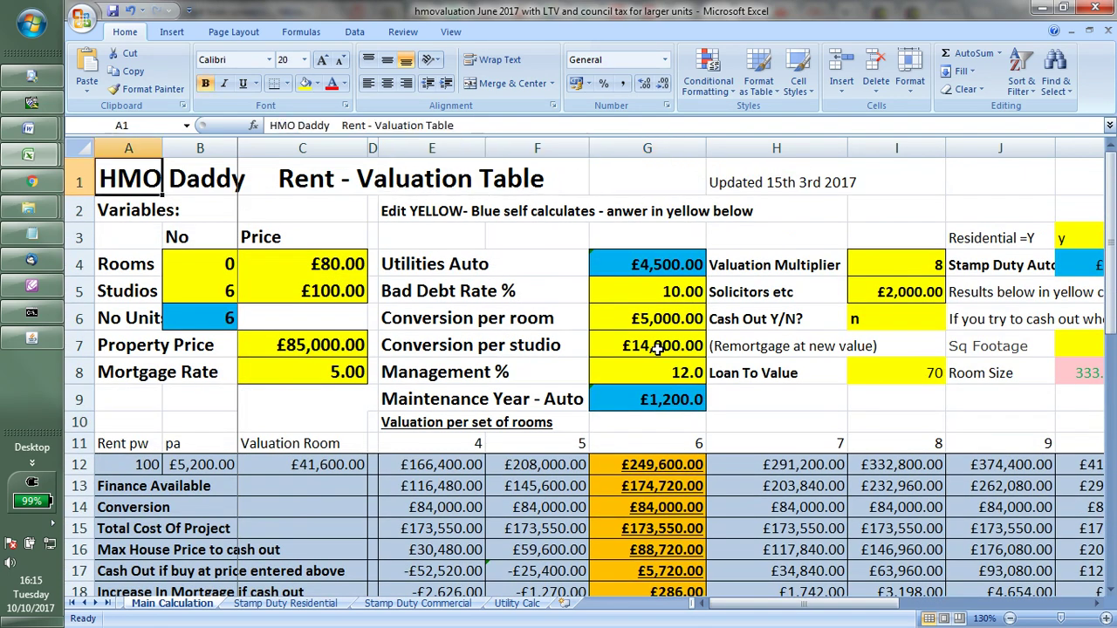
{"action": "key", "text": "Down"}
{"action": "key", "text": "Down"}
{"action": "key", "text": "Down"}
{"action": "key", "text": "Down"}
{"action": "key", "text": "Right"}
{"action": "type", "text": "7"}
{"action": "key", "text": "Return"}
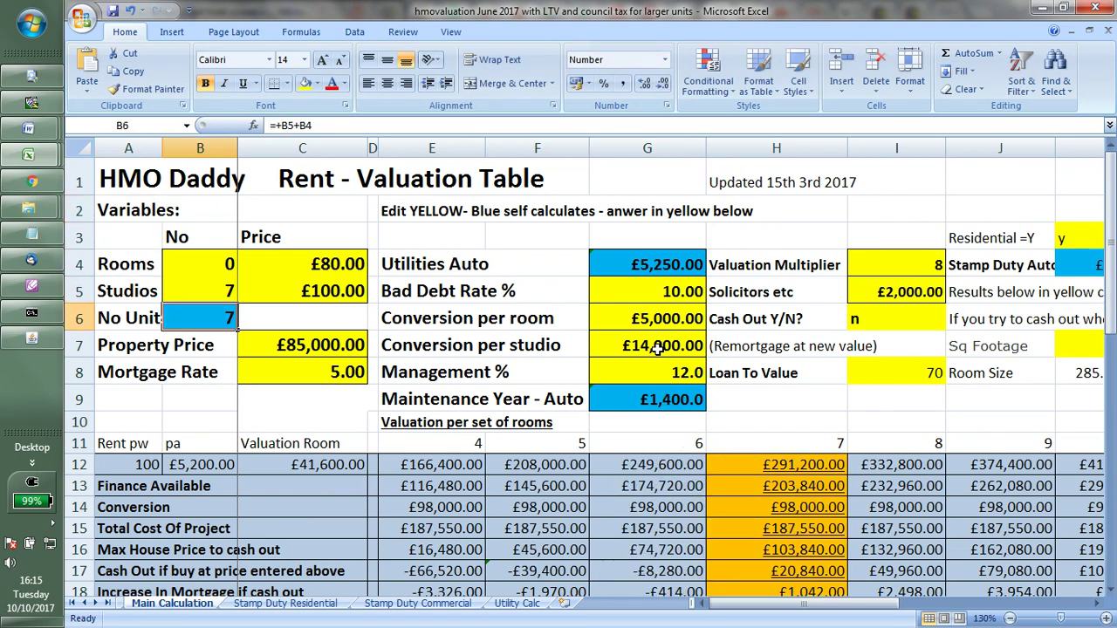
Step: Examine the seven-unit Profit Year after bad debt figure at the £100 studio rent
{"action": "key", "text": "Down"}
{"action": "key", "text": "Down"}
{"action": "key", "text": "Down"}
{"action": "key", "text": "Down"}
{"action": "key", "text": "Down"}
{"action": "key", "text": "Down"}
{"action": "key", "text": "Down"}
{"action": "key", "text": "Down"}
{"action": "key", "text": "Down"}
{"action": "key", "text": "Down"}
{"action": "key", "text": "Down"}
{"action": "key", "text": "Down"}
{"action": "key", "text": "Down"}
{"action": "key", "text": "Down"}
{"action": "key", "text": "Down"}
{"action": "key", "text": "Down"}
{"action": "key", "text": "Down"}
{"action": "key", "text": "Down"}
Step: Examine the seven-unit column from the Conversion row through the Profit Year after bad debt row
{"action": "key", "text": "Up"}
{"action": "key", "text": "Up"}
{"action": "key", "text": "Up"}
{"action": "key", "text": "Up"}
{"action": "key", "text": "Up"}
{"action": "key", "text": "Up"}
{"action": "key", "text": "Up"}
{"action": "key", "text": "Up"}
{"action": "key", "text": "Up"}
{"action": "key", "text": "Up"}
{"action": "key", "text": "Up"}
{"action": "key", "text": "Up"}
{"action": "key", "text": "Up"}
{"action": "key", "text": "Up"}
{"action": "key", "text": "Up"}
{"action": "key", "text": "Up"}
{"action": "key", "text": "Up"}
{"action": "key", "text": "Up"}
{"action": "key", "text": "Up"}
{"action": "key", "text": "Up"}
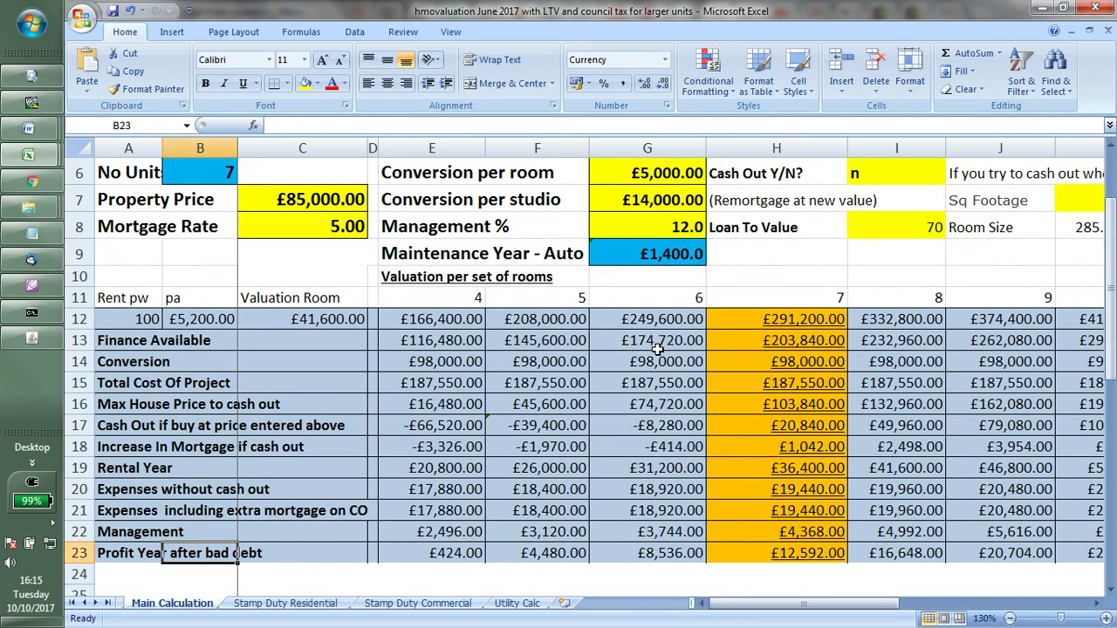
{"action": "key", "text": "Down"}
{"action": "key", "text": "Down"}
{"action": "key", "text": "Down"}
{"action": "key", "text": "Down"}
{"action": "key", "text": "Down"}
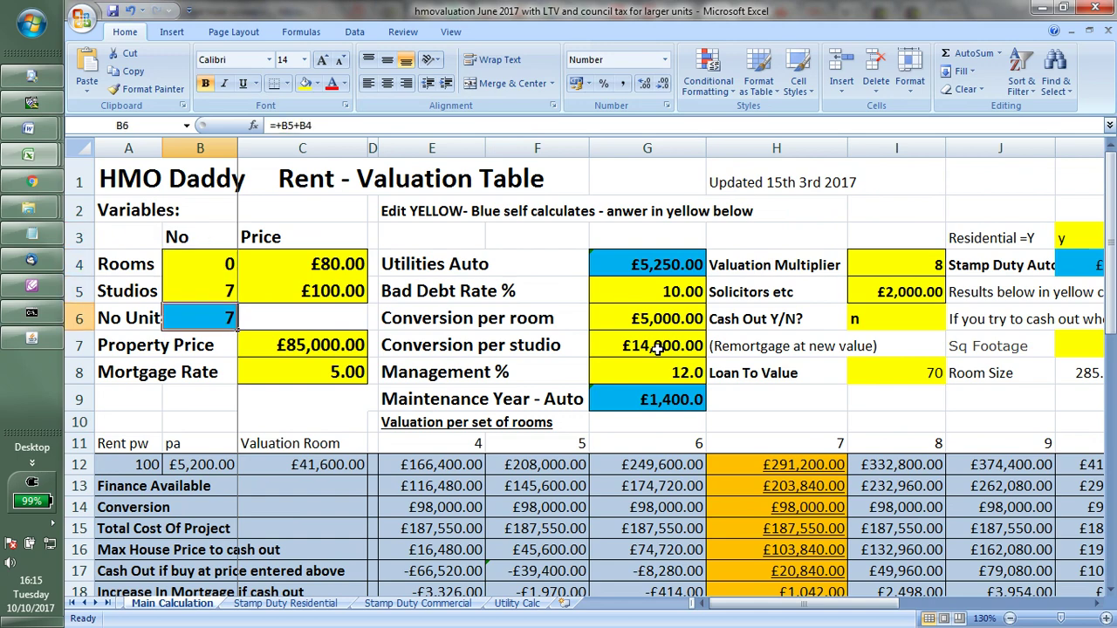
Step: Set the number of studios to 5 and the room price to £70
{"action": "key", "text": "Up"}
{"action": "type", "text": "5"}
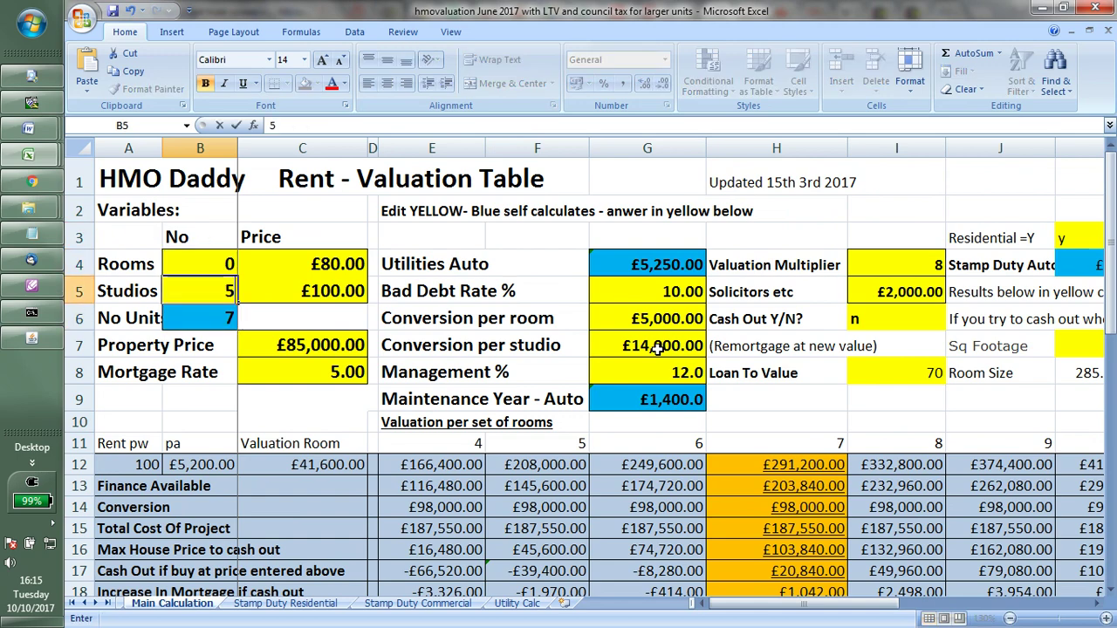
{"action": "key", "text": "Up"}
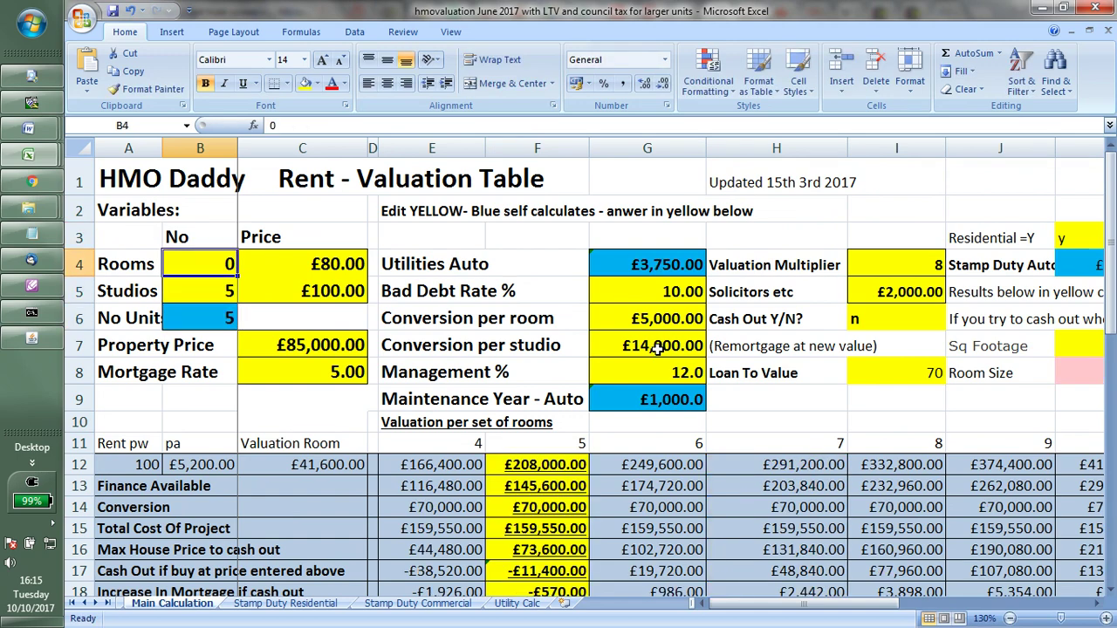
{"action": "key", "text": "Right"}
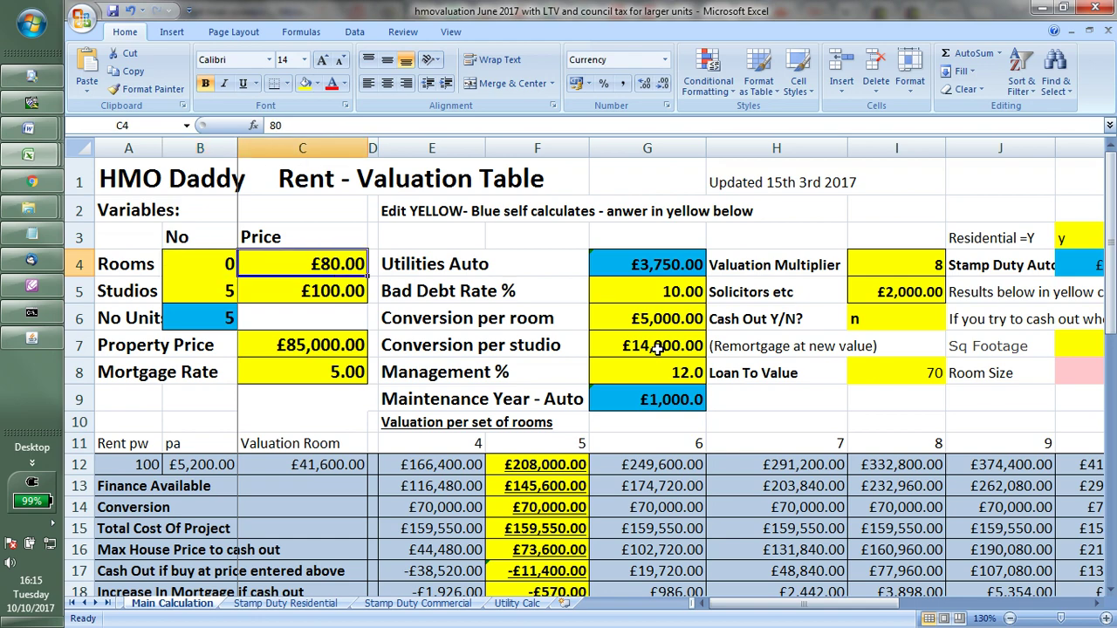
{"action": "type", "text": "70"}
{"action": "key", "text": "Return"}
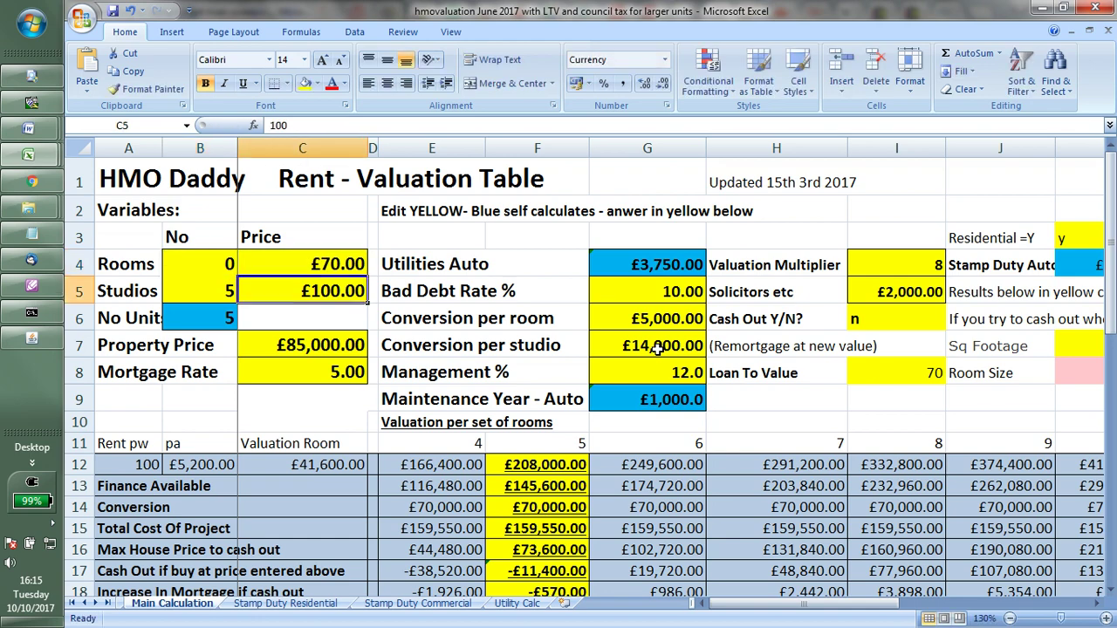
Step: Set the number of rooms to 5 and the number of studios to 0
{"action": "key", "text": "Left"}
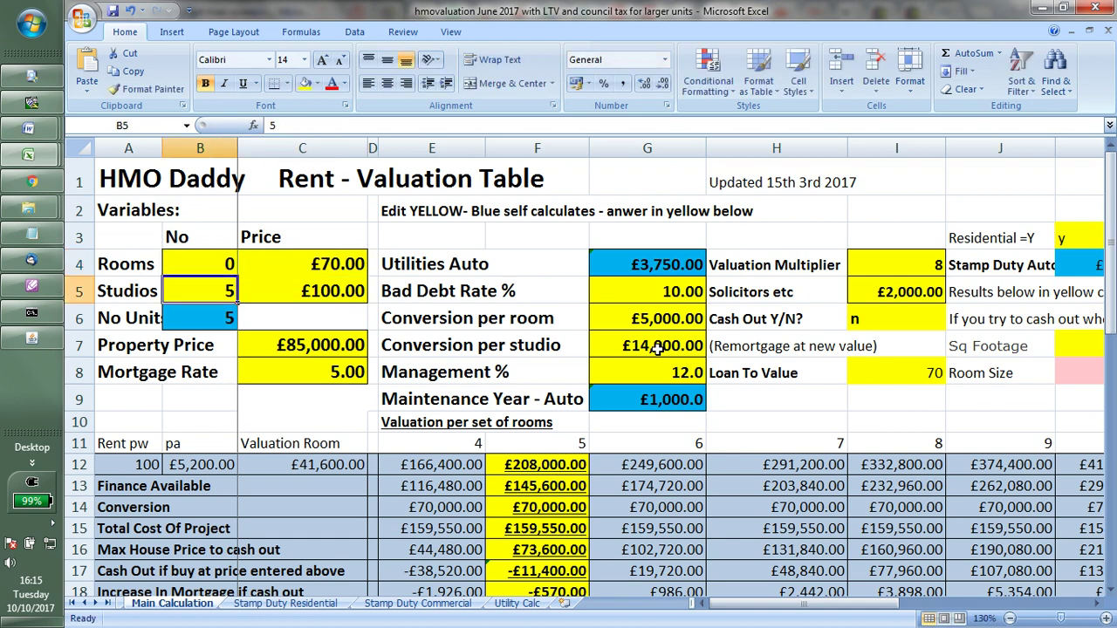
{"action": "key", "text": "Up"}
{"action": "type", "text": "5"}
{"action": "key", "text": "Return"}
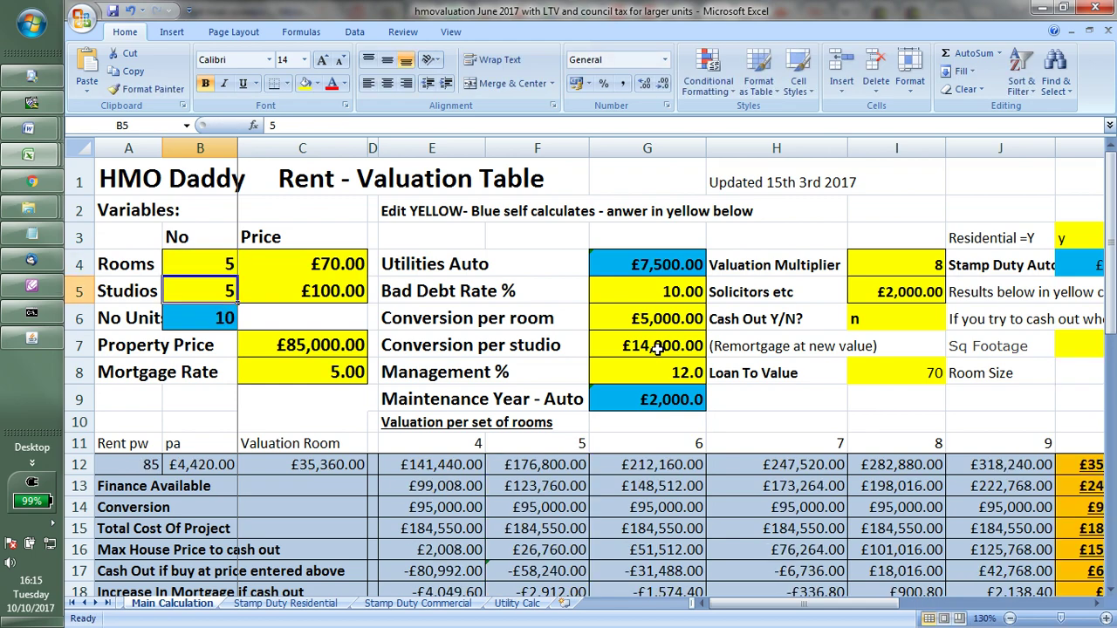
{"action": "type", "text": "0"}
{"action": "key", "text": "Return"}
{"action": "key", "text": "Right"}
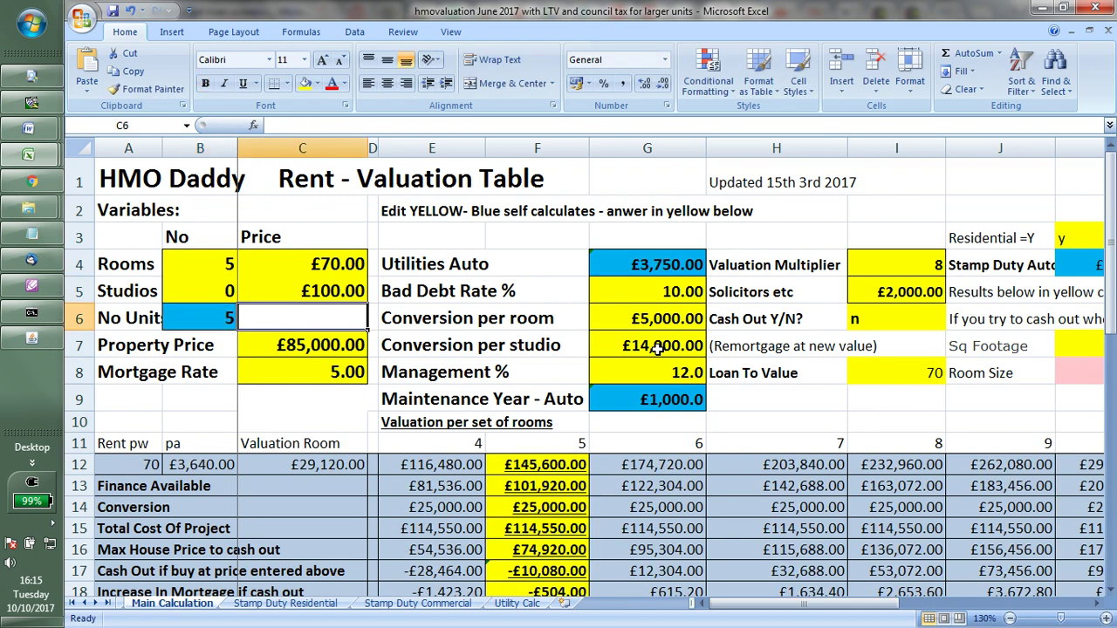
Step: Examine the five-unit Profit Year after bad debt and Cash Out figures for rooms at £70
{"action": "key", "text": "Right"}
{"action": "key", "text": "Down"}
{"action": "key", "text": "Down"}
{"action": "key", "text": "Down"}
{"action": "key", "text": "Down"}
{"action": "key", "text": "Down"}
{"action": "key", "text": "Down"}
{"action": "key", "text": "Down"}
{"action": "key", "text": "Down"}
{"action": "key", "text": "Down"}
{"action": "key", "text": "Down"}
{"action": "key", "text": "Down"}
{"action": "key", "text": "Down"}
{"action": "key", "text": "Down"}
{"action": "key", "text": "Down"}
{"action": "key", "text": "Down"}
{"action": "key", "text": "Down"}
{"action": "key", "text": "Down"}
{"action": "key", "text": "Down"}
{"action": "key", "text": "Down"}
{"action": "key", "text": "Up"}
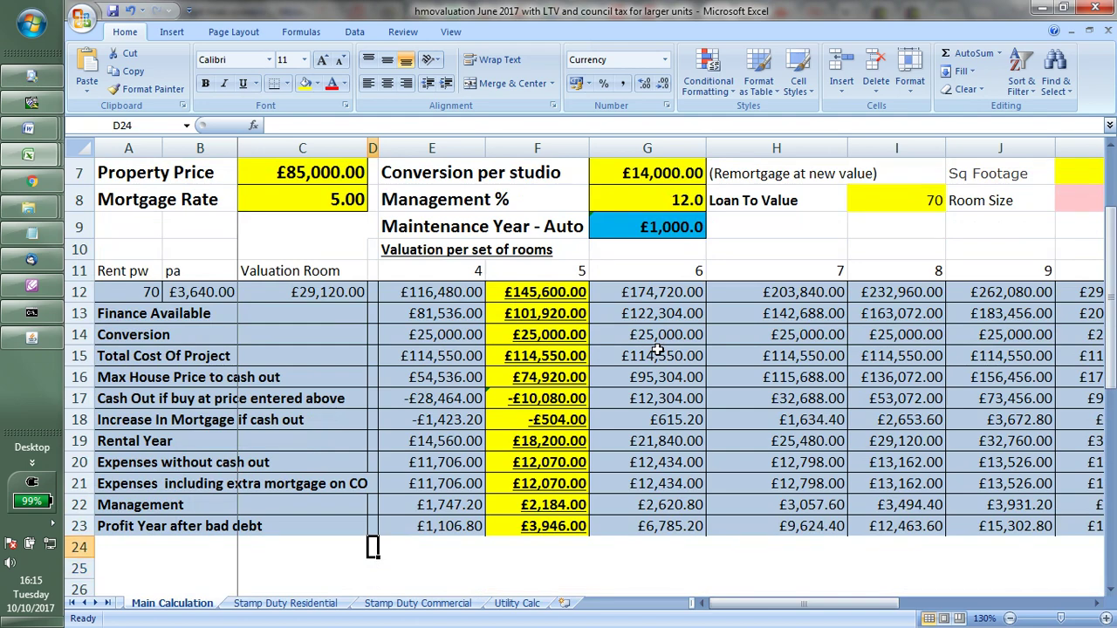
{"action": "key", "text": "Up"}
{"action": "key", "text": "Up"}
{"action": "key", "text": "Up"}
{"action": "key", "text": "Up"}
{"action": "key", "text": "Up"}
{"action": "key", "text": "Up"}
{"action": "key", "text": "Up"}
{"action": "key", "text": "Up"}
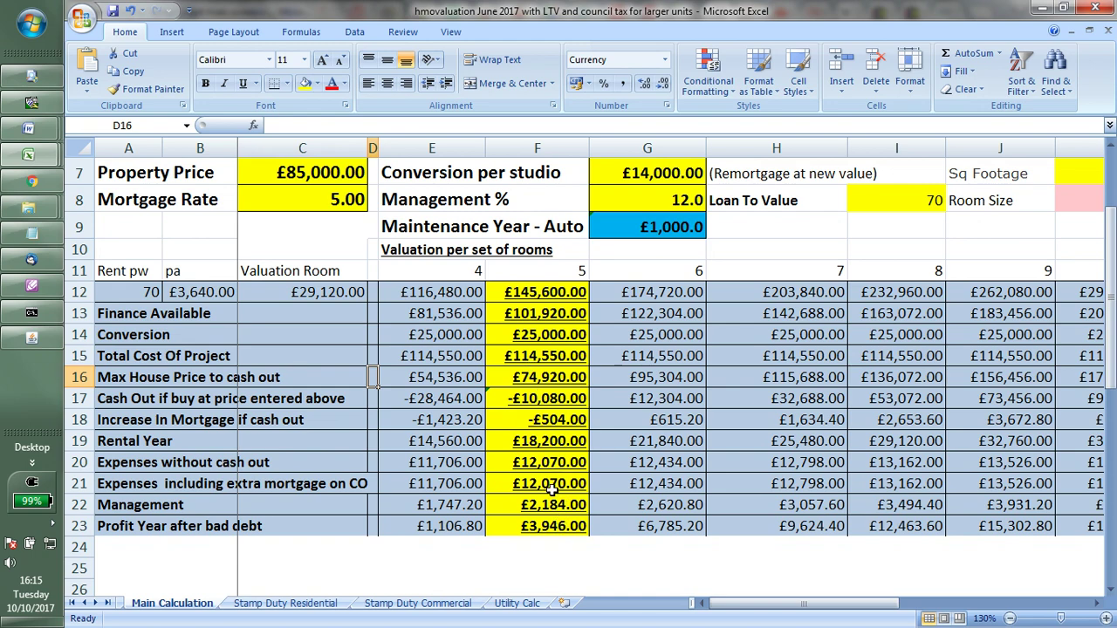
{"action": "left_click", "coordinate": [545, 398]}
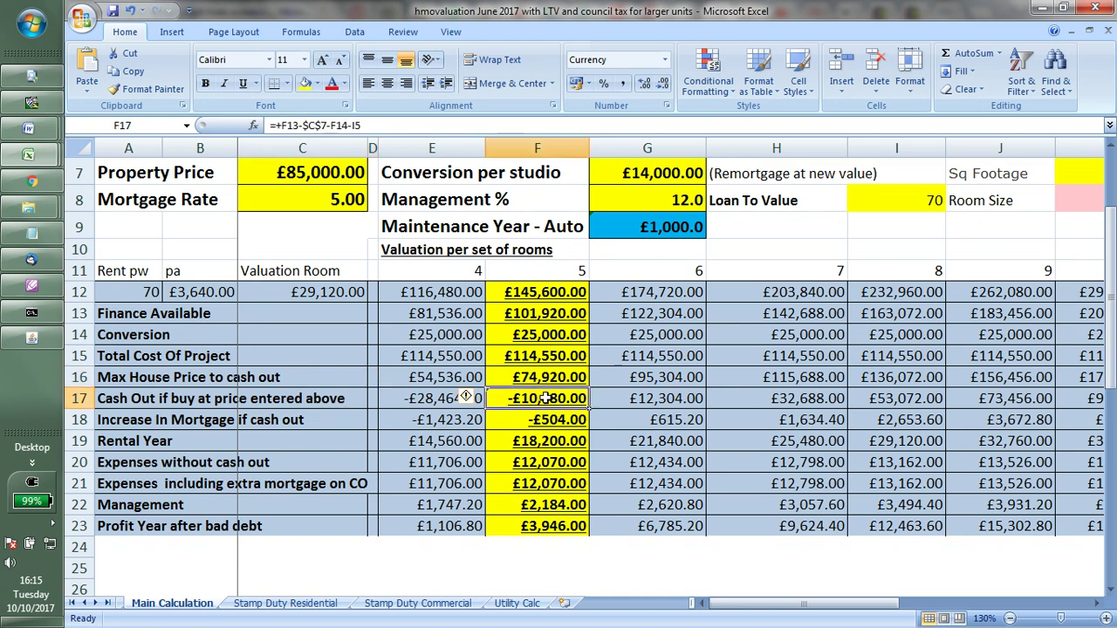
Step: Set the number of studios to 5 and the number of rooms to 0
{"action": "key", "text": "Up"}
{"action": "key", "text": "Up"}
{"action": "key", "text": "Up"}
{"action": "key", "text": "Up"}
{"action": "key", "text": "Up"}
{"action": "key", "text": "Up"}
{"action": "key", "text": "Up"}
{"action": "key", "text": "Up"}
{"action": "key", "text": "Up"}
{"action": "key", "text": "Up"}
{"action": "key", "text": "Up"}
{"action": "key", "text": "Up"}
{"action": "key", "text": "Up"}
{"action": "key", "text": "Up"}
{"action": "key", "text": "Up"}
{"action": "key", "text": "Up"}
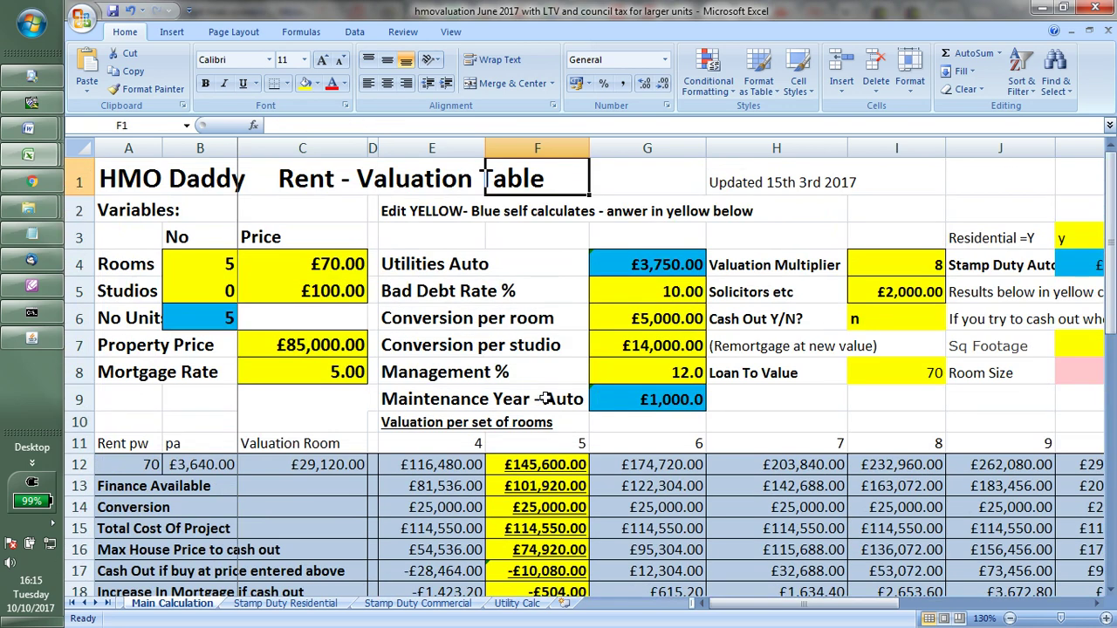
{"action": "key", "text": "Down"}
{"action": "key", "text": "Down"}
{"action": "key", "text": "Down"}
{"action": "key", "text": "Down"}
{"action": "key", "text": "Left"}
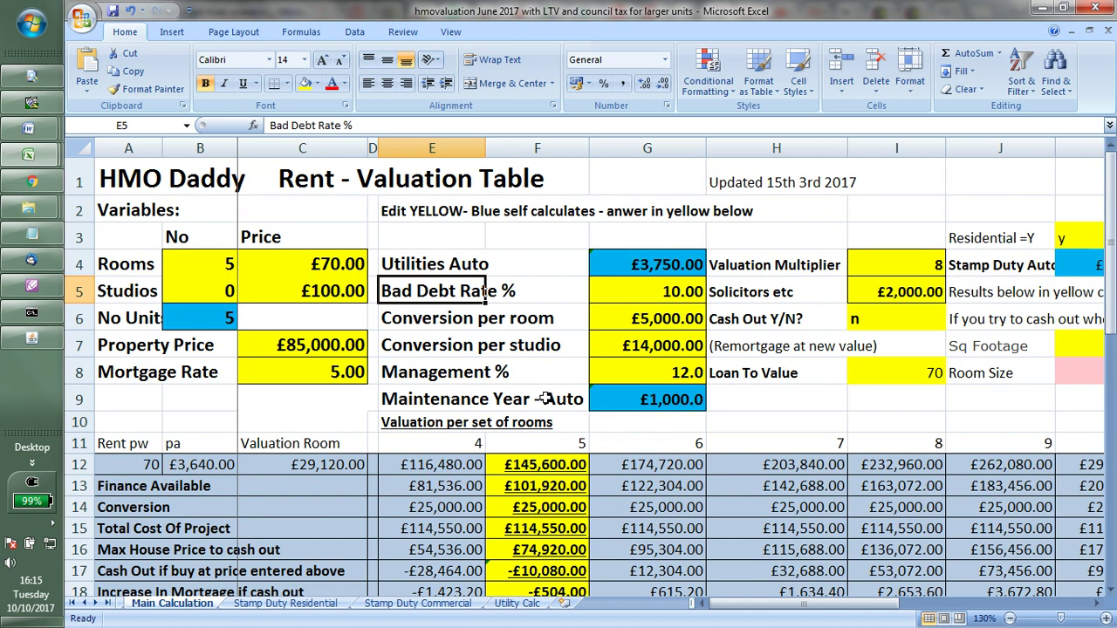
{"action": "key", "text": "Left"}
{"action": "key", "text": "Left"}
{"action": "key", "text": "Left"}
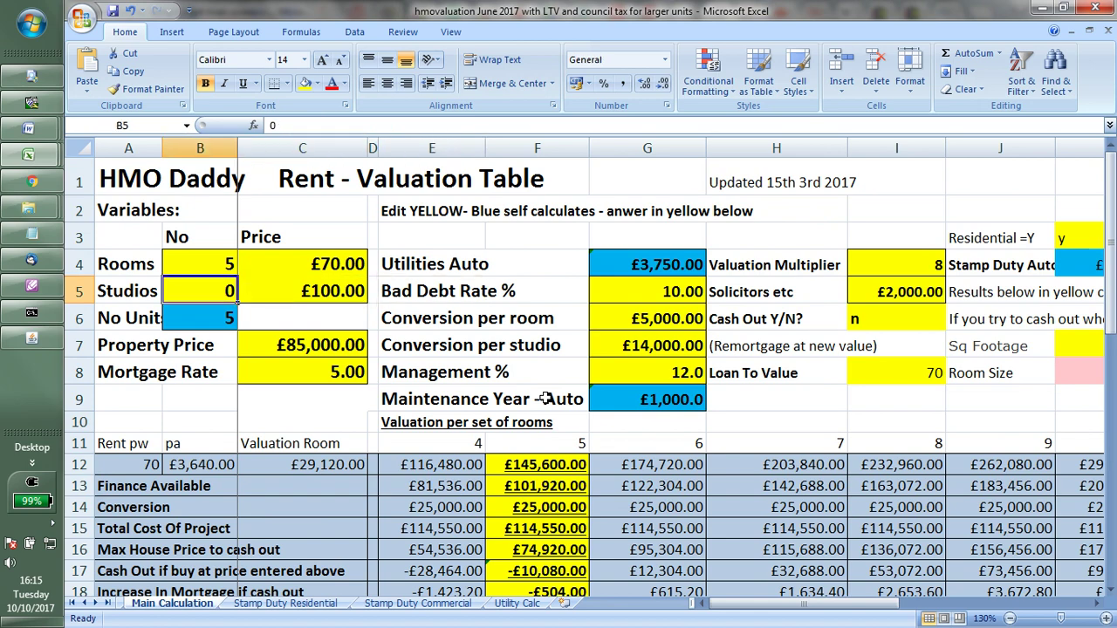
{"action": "type", "text": "5"}
{"action": "key", "text": "Return"}
{"action": "key", "text": "Up"}
{"action": "key", "text": "Up"}
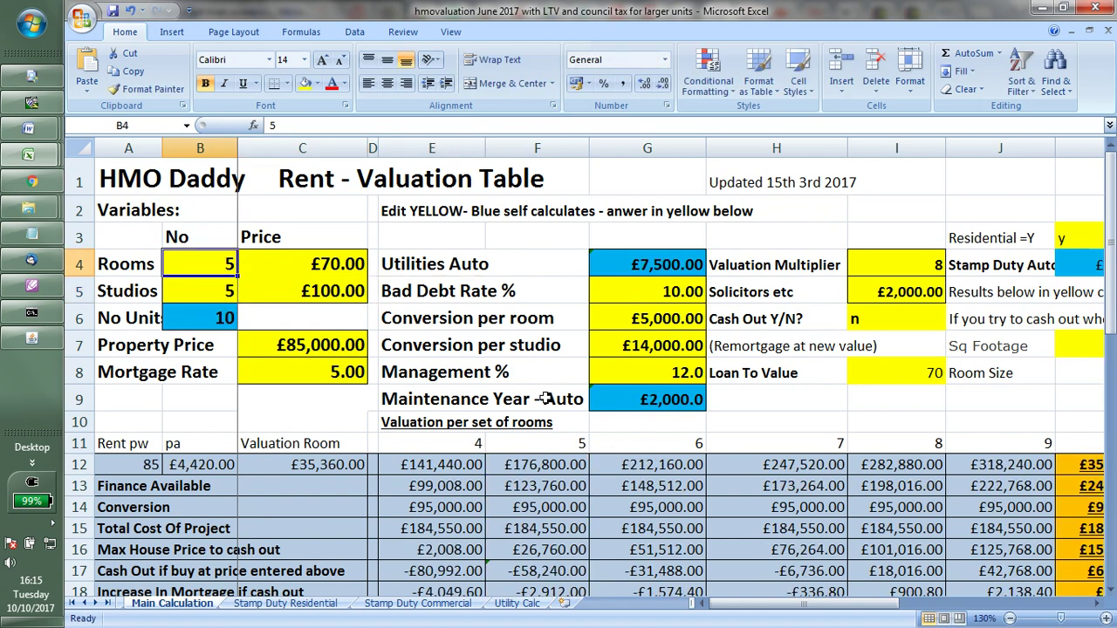
{"action": "type", "text": "0"}
{"action": "key", "text": "Return"}
Step: Examine the five-studio Total Cost Of Project, Cash Out, Rental Year and expenses figures at the £100 studio rent
{"action": "key", "text": "Down"}
{"action": "key", "text": "Down"}
{"action": "key", "text": "Down"}
{"action": "key", "text": "Down"}
{"action": "key", "text": "Down"}
{"action": "key", "text": "Down"}
{"action": "key", "text": "Down"}
{"action": "key", "text": "Down"}
{"action": "key", "text": "Down"}
{"action": "key", "text": "Down"}
{"action": "key", "text": "Down"}
{"action": "key", "text": "Down"}
{"action": "key", "text": "Down"}
{"action": "key", "text": "Down"}
{"action": "key", "text": "Down"}
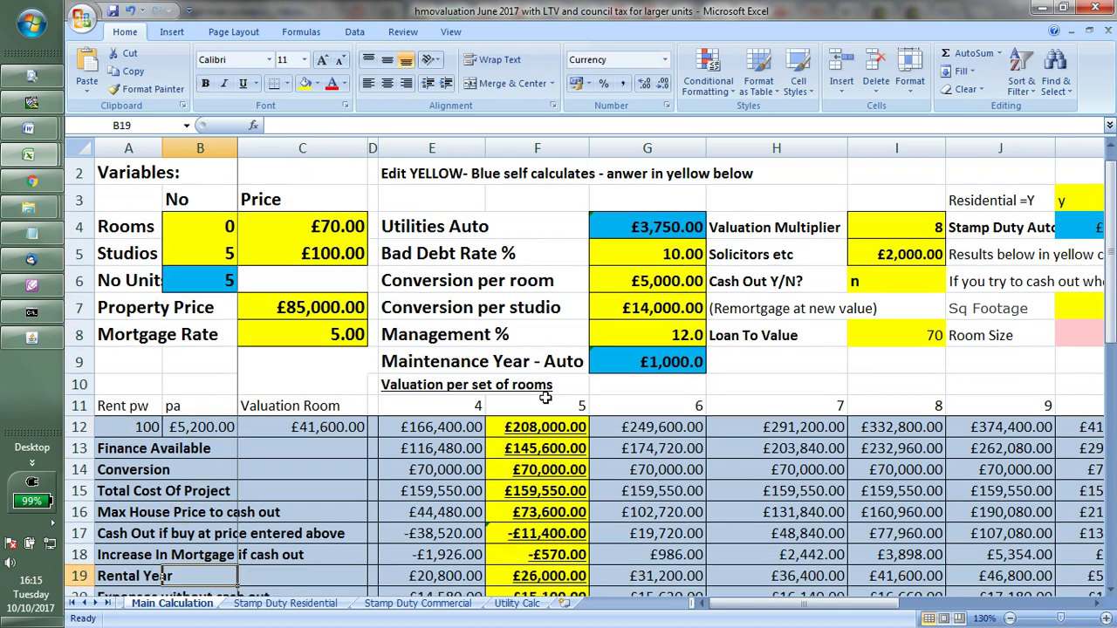
{"action": "key", "text": "Down"}
{"action": "key", "text": "Up"}
{"action": "key", "text": "Up"}
{"action": "key", "text": "Up"}
{"action": "key", "text": "Up"}
{"action": "key", "text": "Up"}
{"action": "key", "text": "Up"}
{"action": "key", "text": "Up"}
{"action": "key", "text": "Up"}
{"action": "key", "text": "Up"}
{"action": "key", "text": "Up"}
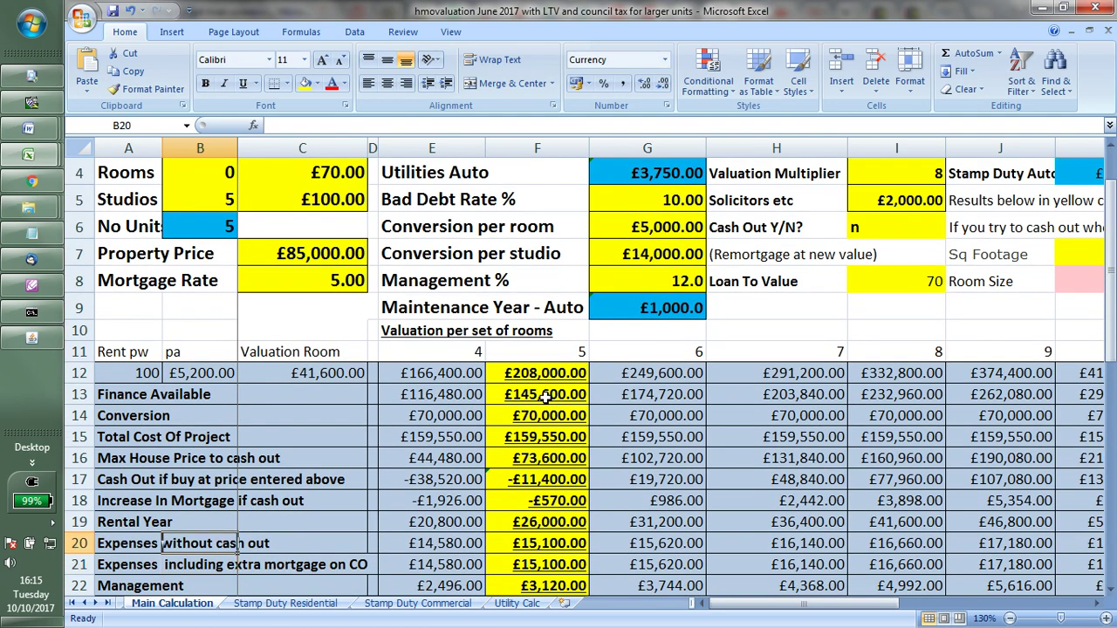
{"action": "key", "text": "Up"}
{"action": "key", "text": "Up"}
{"action": "key", "text": "Up"}
{"action": "key", "text": "Up"}
{"action": "key", "text": "Up"}
{"action": "key", "text": "Up"}
{"action": "key", "text": "Up"}
{"action": "key", "text": "Up"}
{"action": "key", "text": "Up"}
{"action": "key", "text": "Up"}
Step: Set the number of studios to 10 and the studio price to £120
{"action": "key", "text": "Down"}
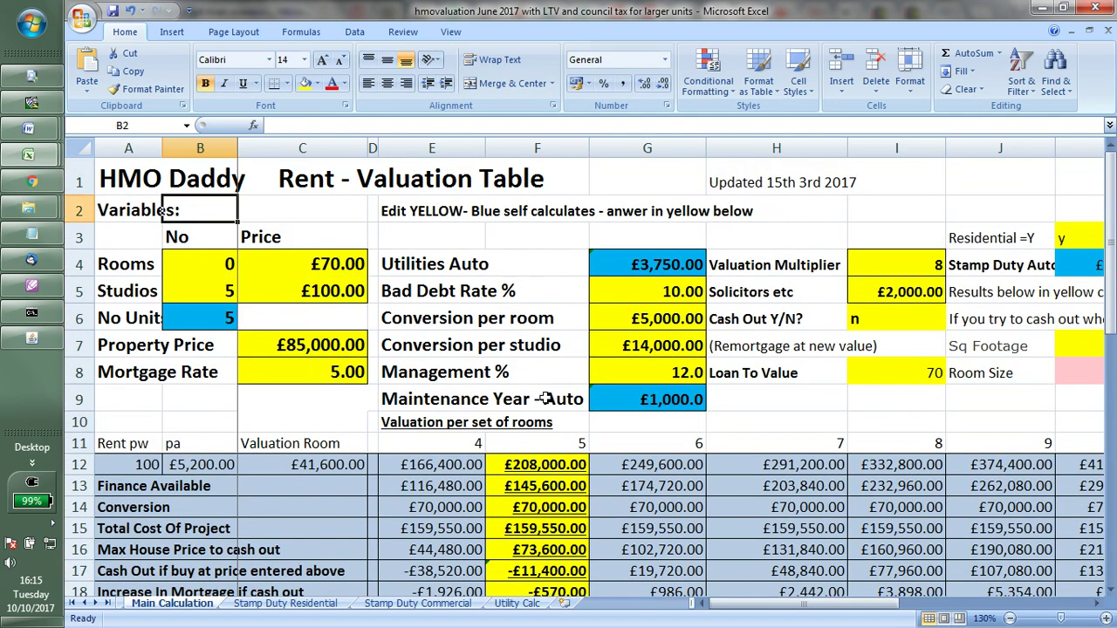
{"action": "key", "text": "Down"}
{"action": "key", "text": "Down"}
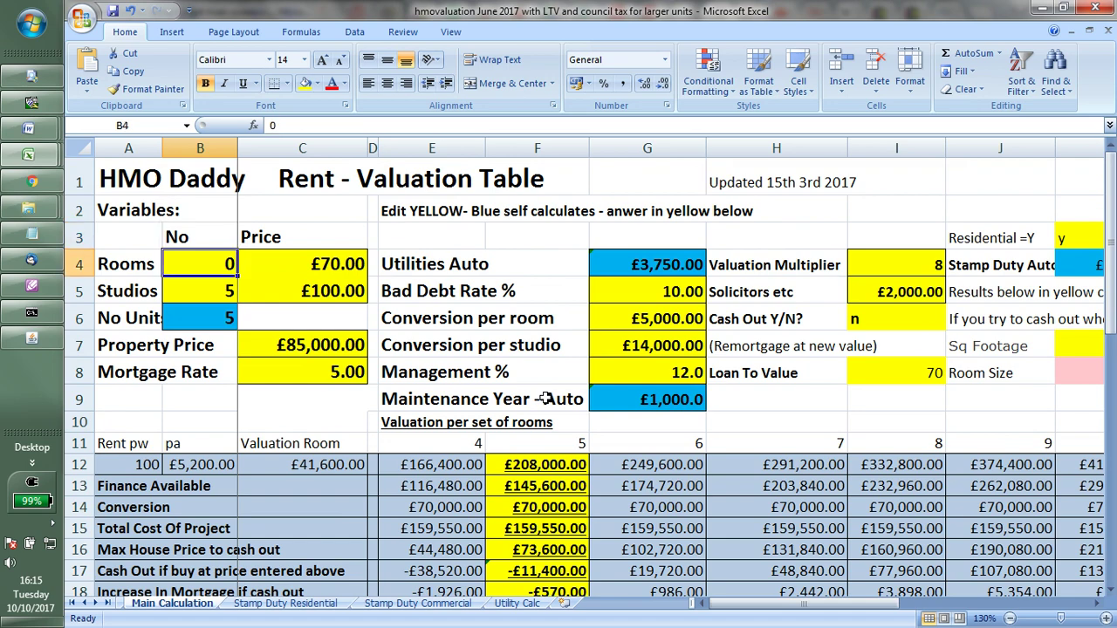
{"action": "key", "text": "Down"}
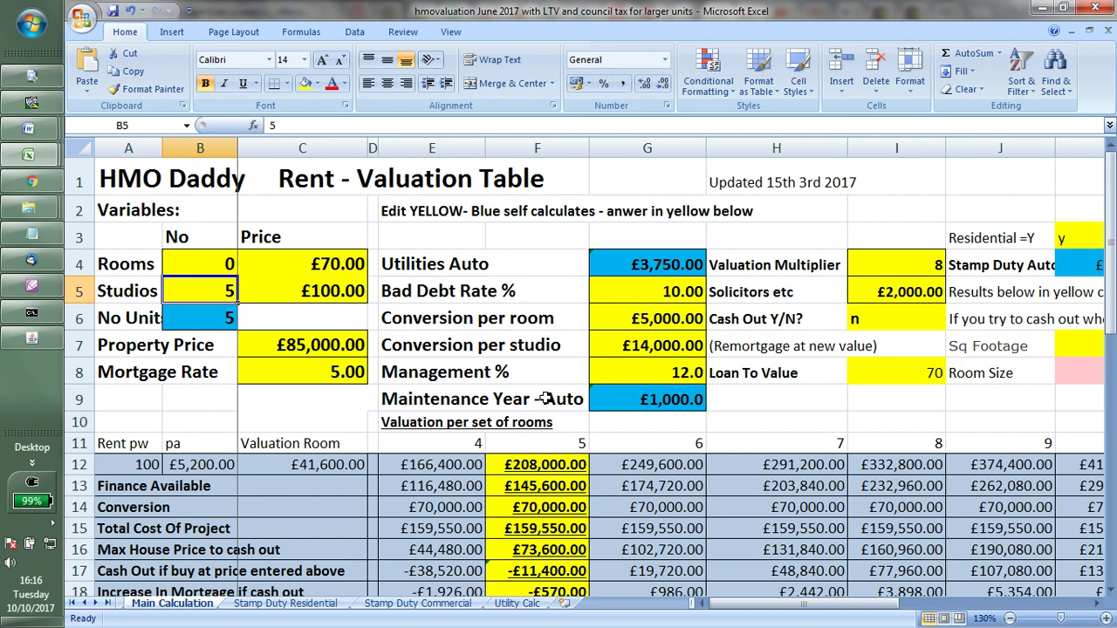
{"action": "type", "text": "10"}
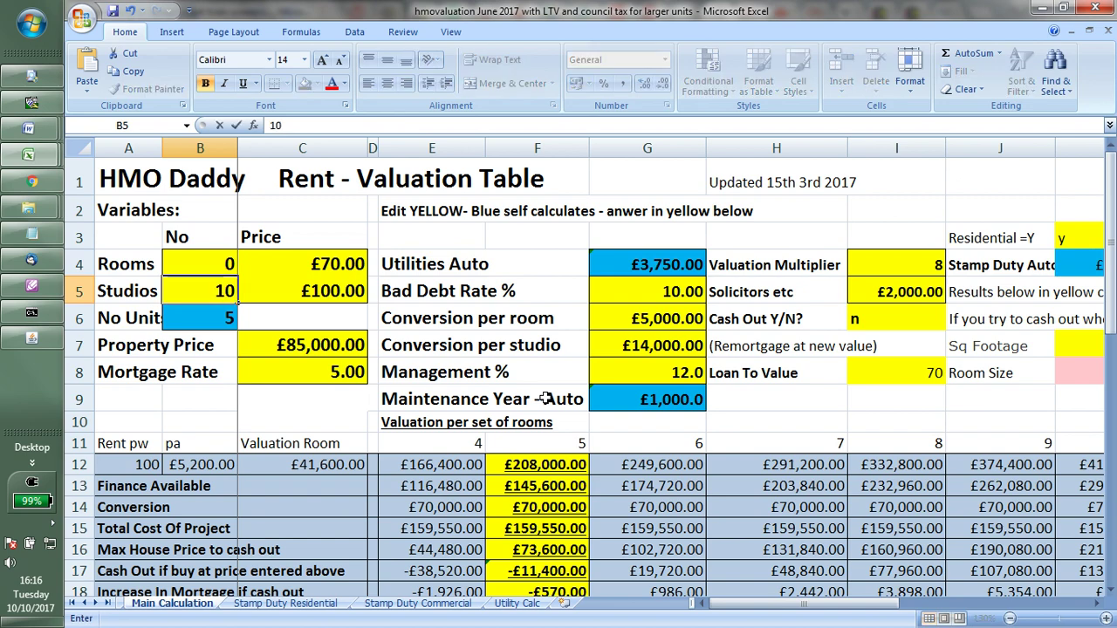
{"action": "key", "text": "Tab"}
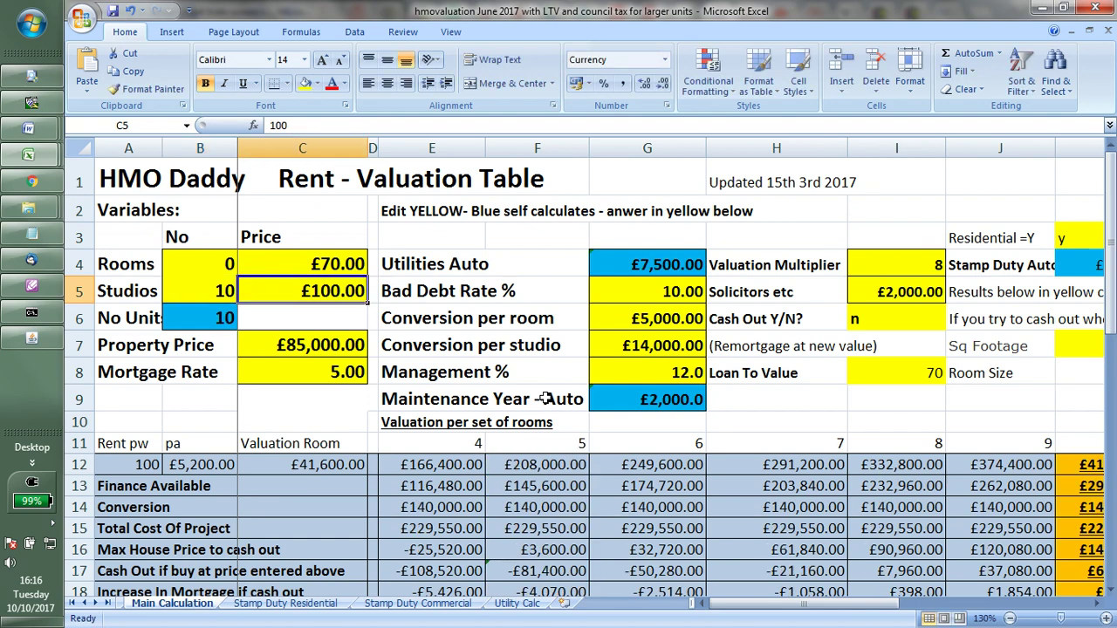
{"action": "type", "text": "120"}
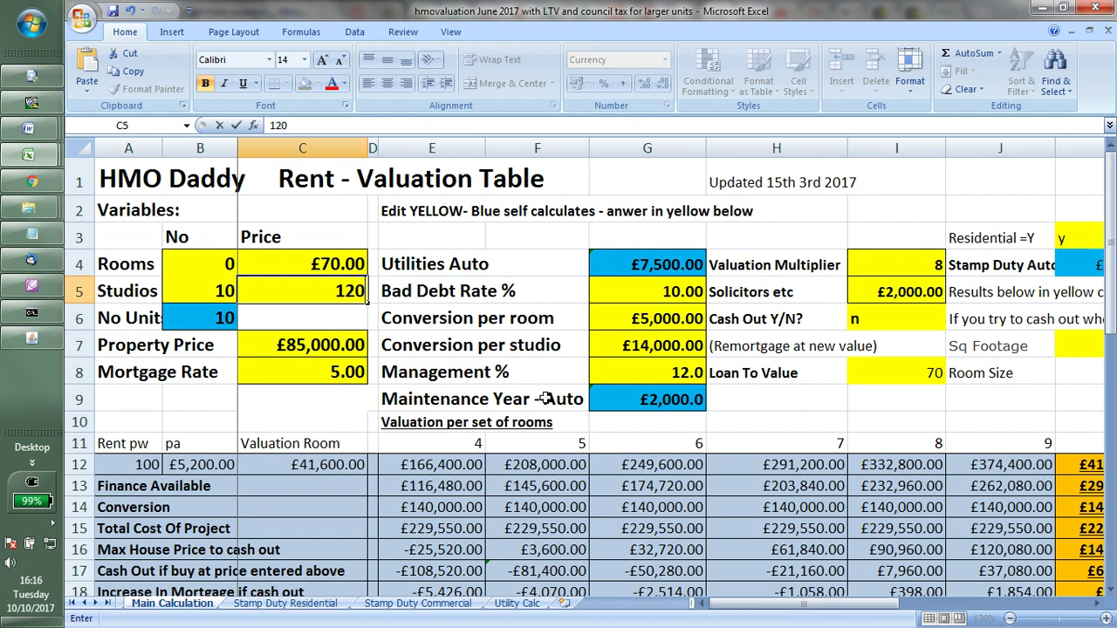
{"action": "key", "text": "Return"}
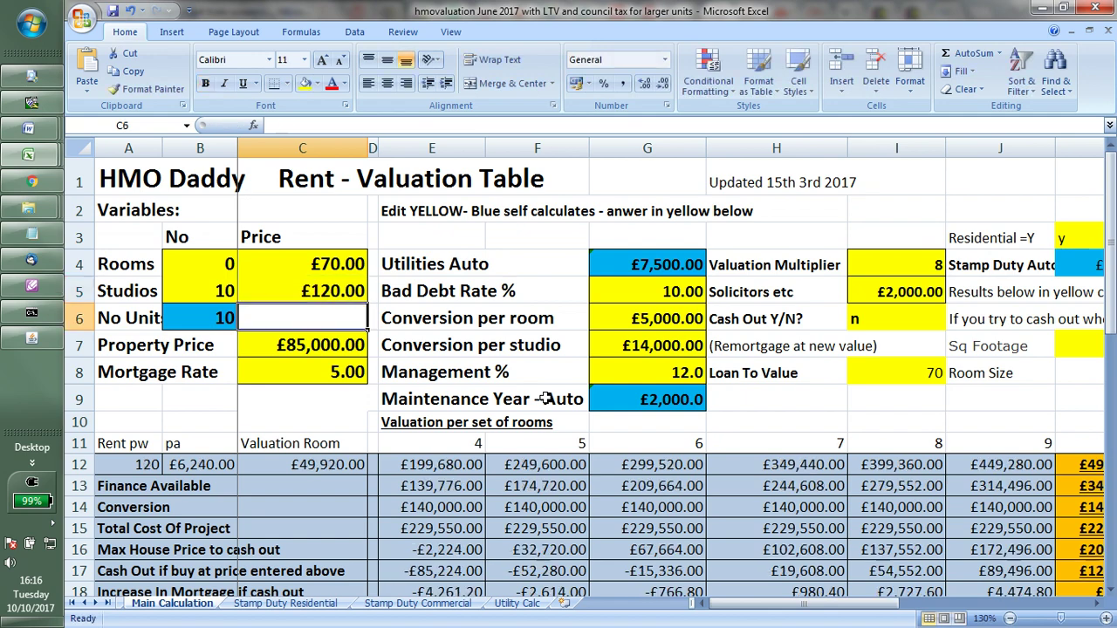
Step: Set the property price to £140,000
{"action": "key", "text": "Up"}
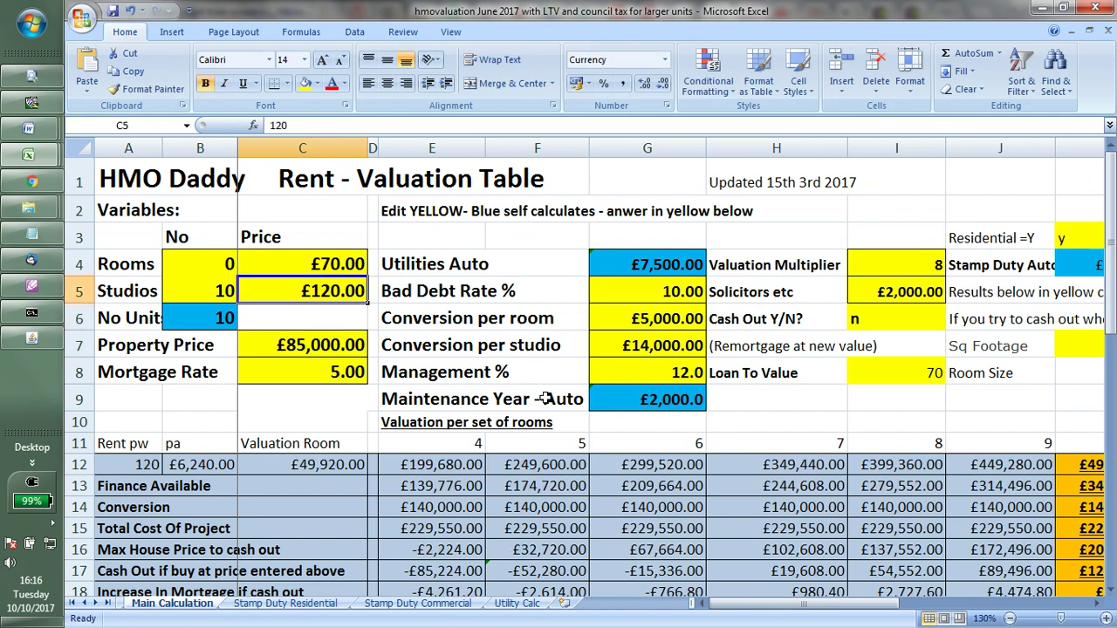
{"action": "key", "text": "Down"}
{"action": "key", "text": "Down"}
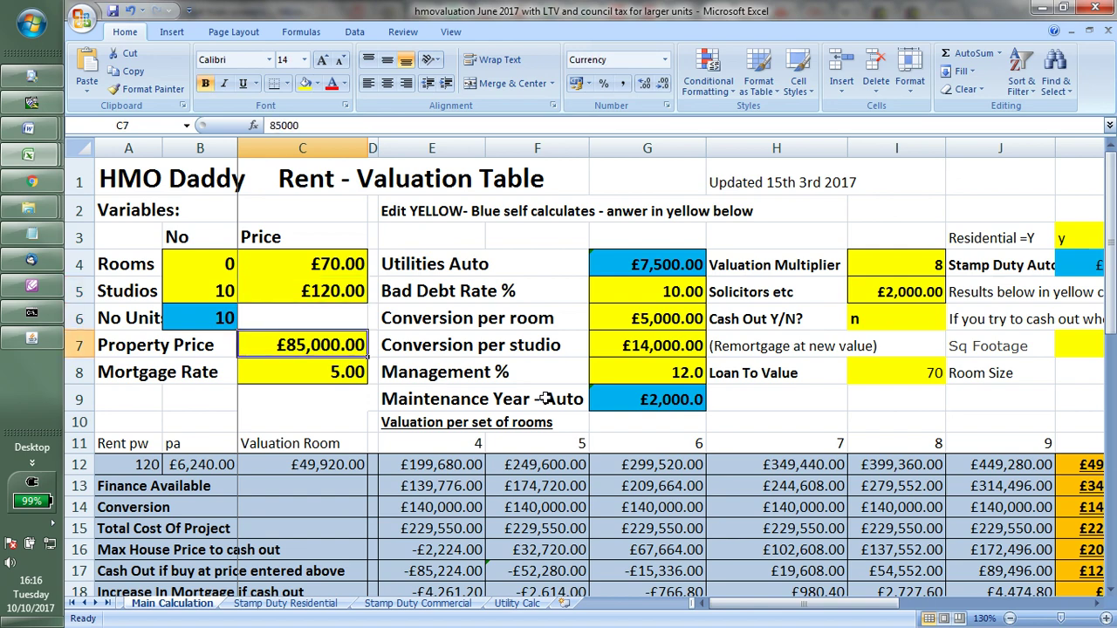
{"action": "type", "text": "140,00"}
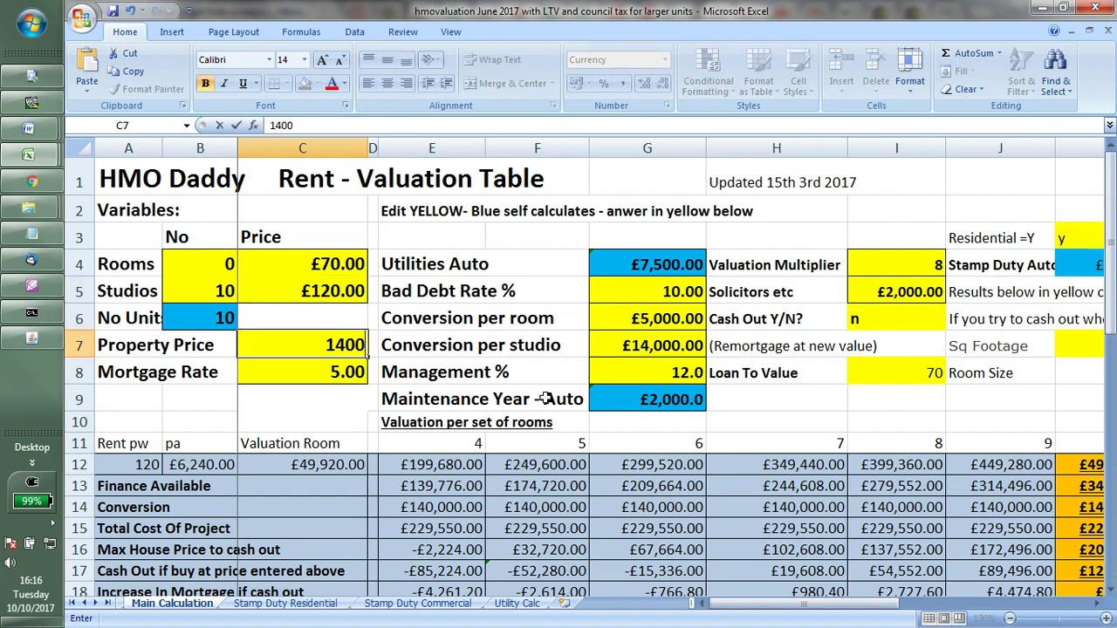
{"action": "type", "text": "00"}
{"action": "key", "text": "Return"}
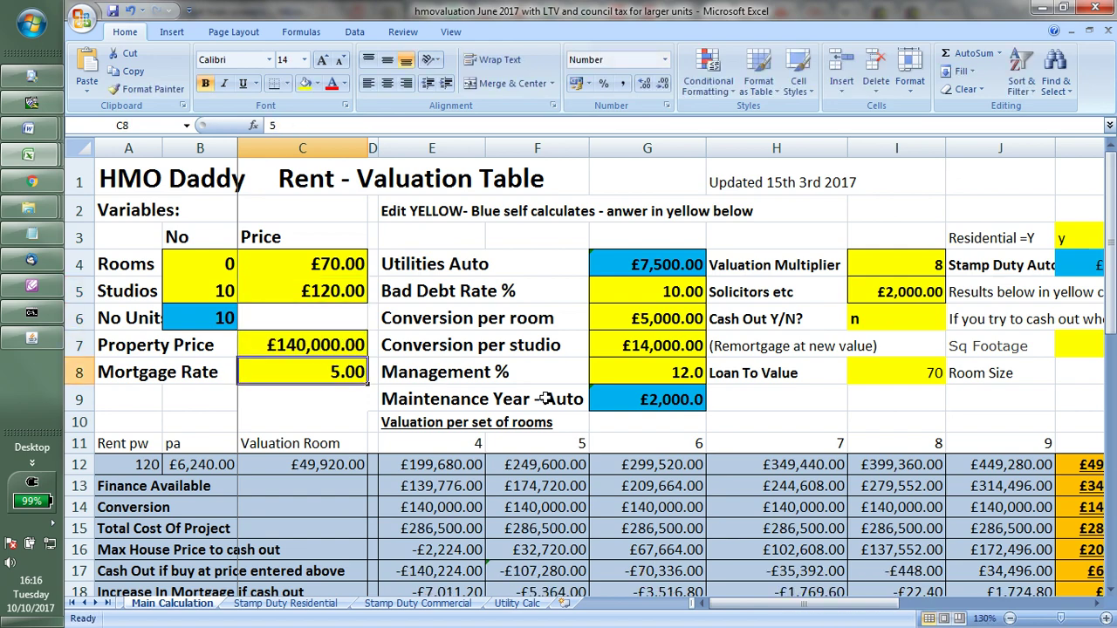
Step: Examine the ten-unit Finance Available, Total Cost Of Project, Max House Price and Cash Out figures at the £140,000 property price
{"action": "key", "text": "Right"}
{"action": "key", "text": "Right"}
{"action": "key", "text": "Right"}
{"action": "key", "text": "Up"}
{"action": "key", "text": "Up"}
{"action": "key", "text": "Up"}
{"action": "key", "text": "Up"}
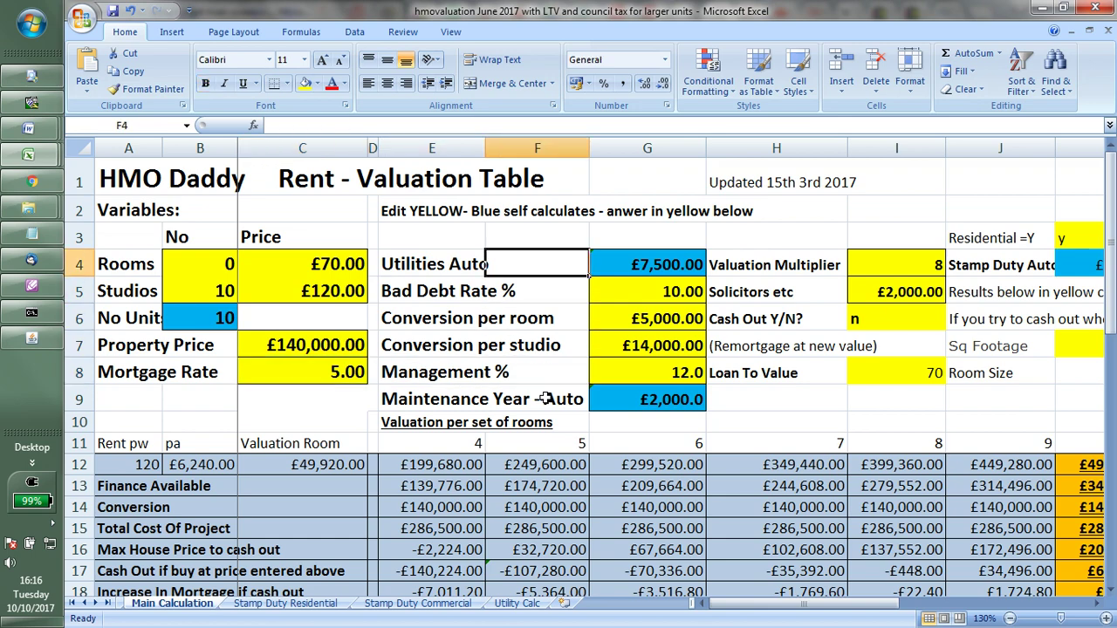
{"action": "key", "text": "Down"}
{"action": "key", "text": "Down"}
{"action": "key", "text": "Down"}
{"action": "key", "text": "Down"}
{"action": "key", "text": "Down"}
{"action": "key", "text": "Down"}
{"action": "key", "text": "Right"}
{"action": "key", "text": "Right"}
{"action": "key", "text": "Right"}
{"action": "key", "text": "Right"}
{"action": "key", "text": "Right"}
{"action": "key", "text": "Right"}
{"action": "key", "text": "Right"}
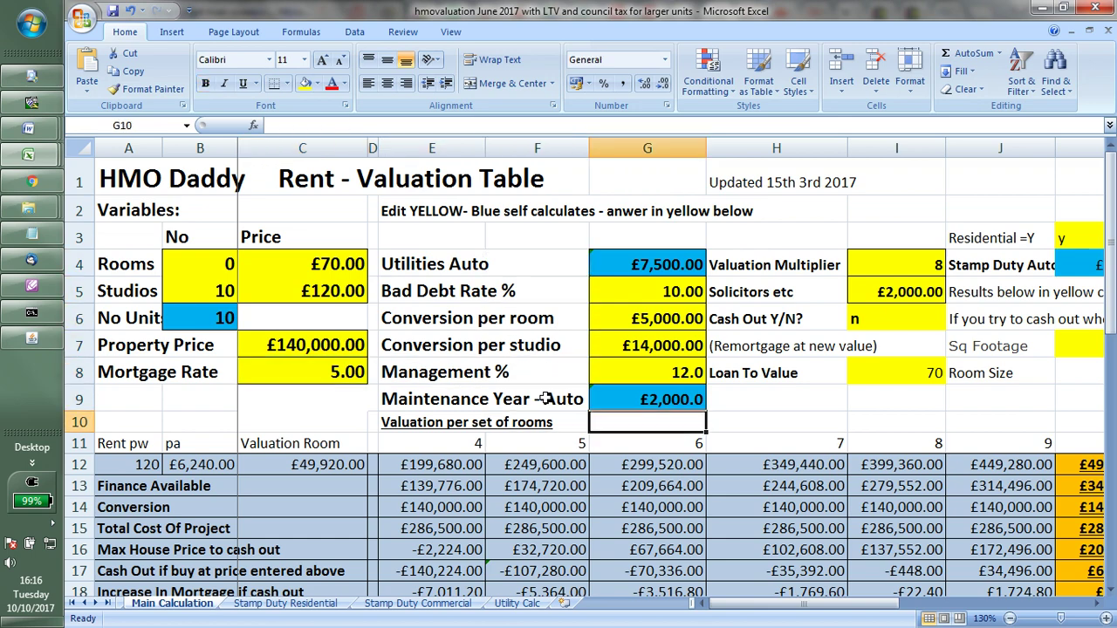
{"action": "key", "text": "Right"}
{"action": "key", "text": "Right"}
{"action": "key", "text": "Right"}
{"action": "key", "text": "Right"}
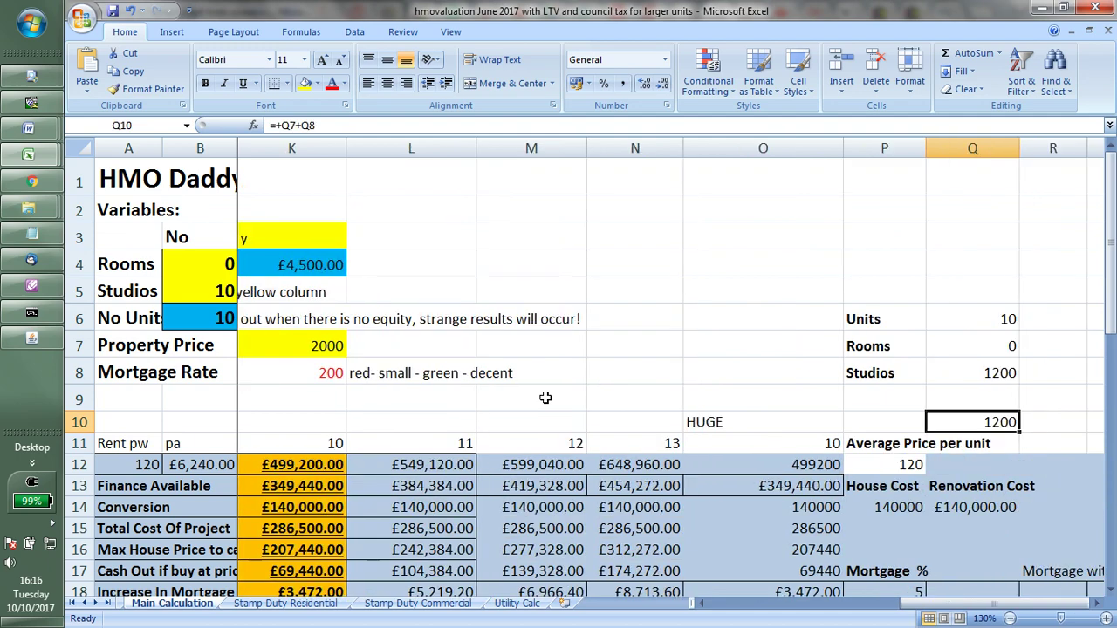
{"action": "key", "text": "Left"}
{"action": "key", "text": "Left"}
{"action": "key", "text": "Left"}
{"action": "key", "text": "Left"}
{"action": "key", "text": "Left"}
{"action": "key", "text": "Left"}
{"action": "key", "text": "Left"}
{"action": "key", "text": "Left"}
{"action": "key", "text": "Right"}
{"action": "key", "text": "Right"}
{"action": "key", "text": "Down"}
{"action": "key", "text": "Down"}
{"action": "key", "text": "Down"}
{"action": "key", "text": "Down"}
{"action": "key", "text": "Down"}
{"action": "key", "text": "Down"}
{"action": "key", "text": "Down"}
{"action": "key", "text": "Down"}
{"action": "key", "text": "Down"}
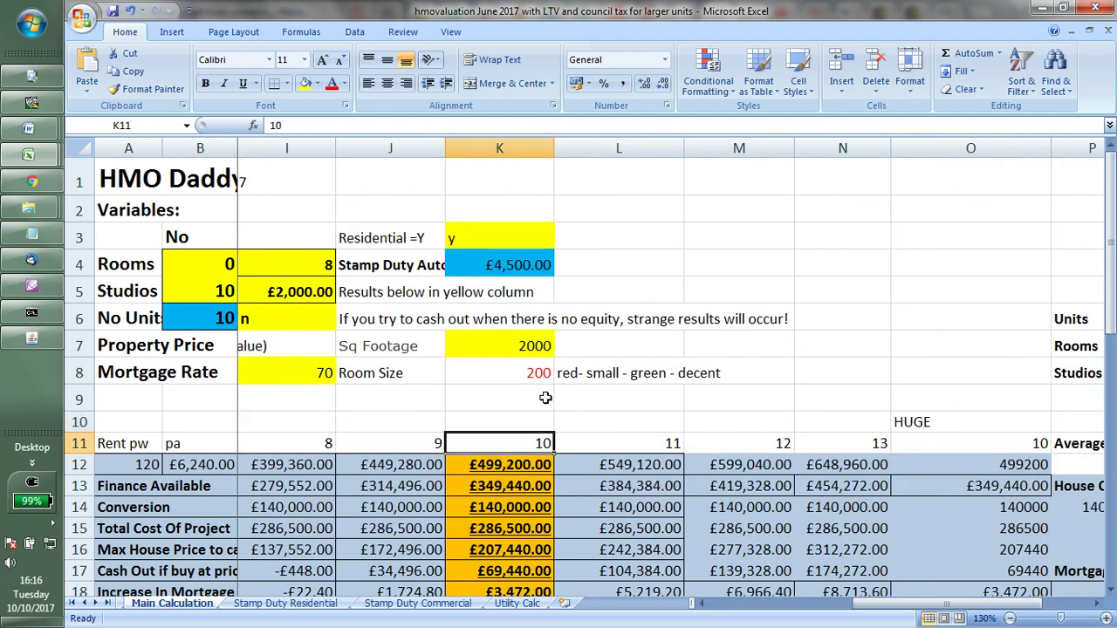
{"action": "key", "text": "Up"}
{"action": "key", "text": "Up"}
{"action": "key", "text": "Up"}
{"action": "key", "text": "Up"}
{"action": "key", "text": "Up"}
{"action": "key", "text": "Up"}
{"action": "key", "text": "Up"}
{"action": "key", "text": "Up"}
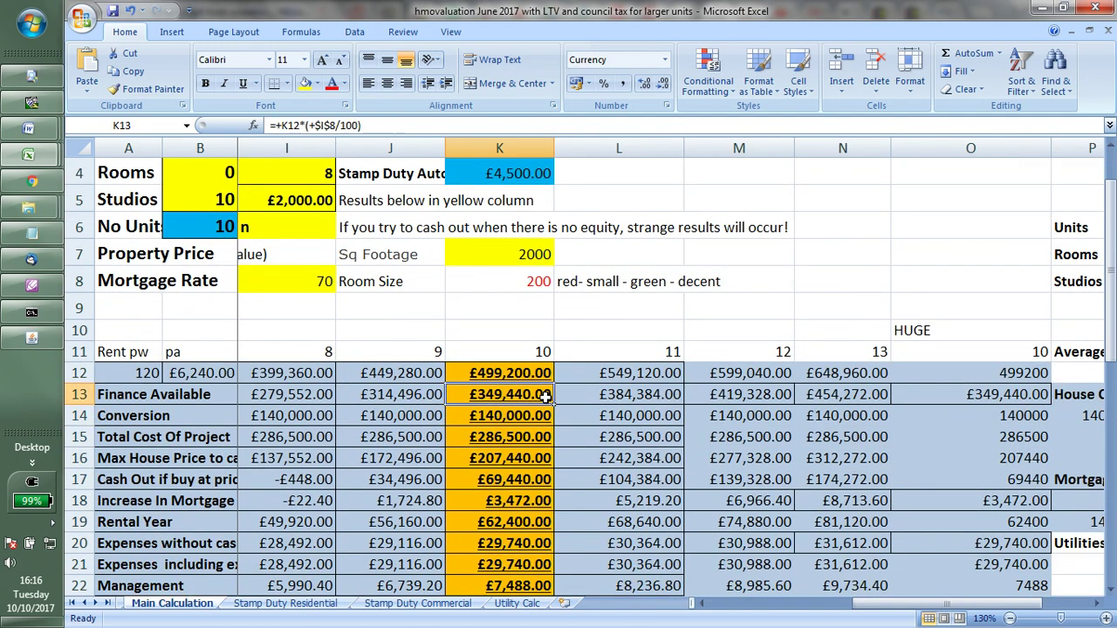
{"action": "key", "text": "Down"}
{"action": "key", "text": "Down"}
{"action": "key", "text": "Down"}
{"action": "key", "text": "Down"}
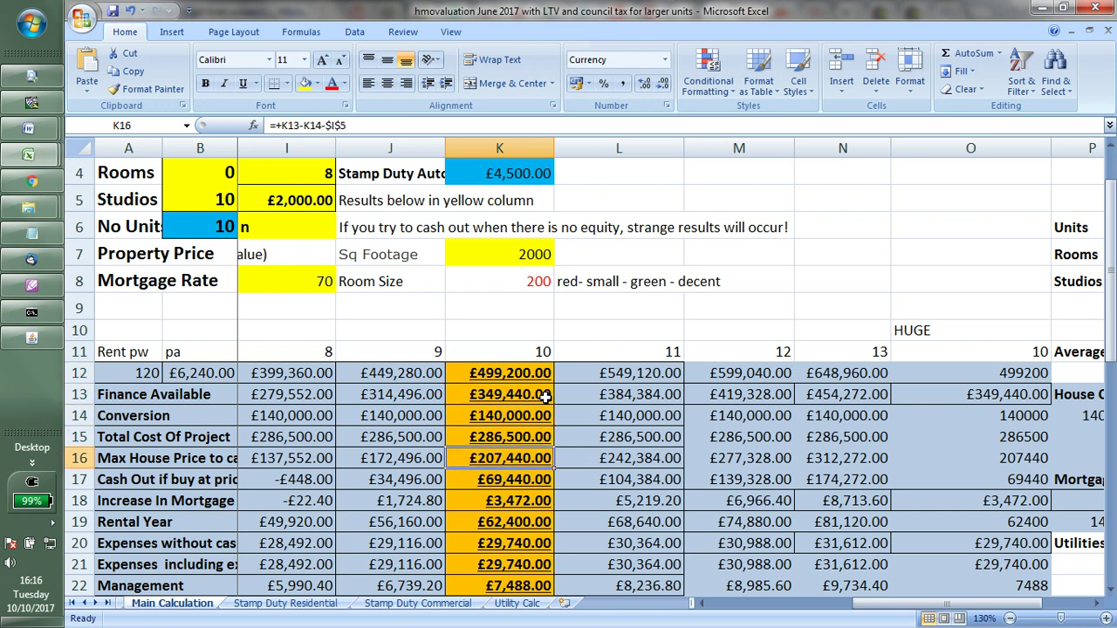
{"action": "key", "text": "Up"}
{"action": "key", "text": "Down"}
{"action": "key", "text": "Down"}
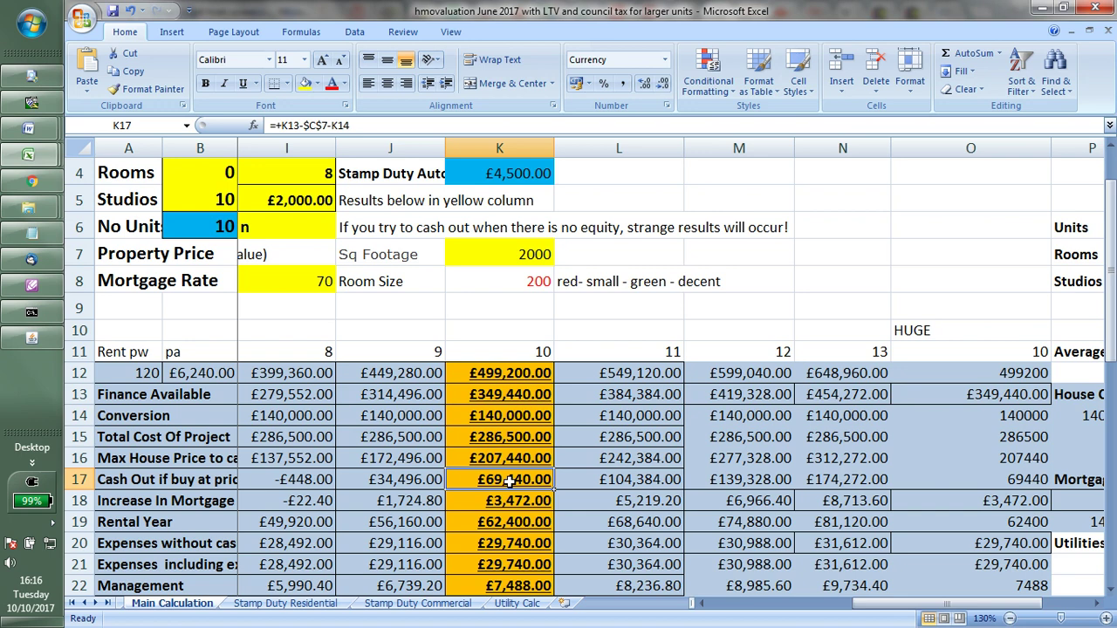
Step: Examine the ten-unit Rental Year, expenses, Management and Profit Year after bad debt figures
{"action": "key", "text": "Down"}
{"action": "key", "text": "Down"}
{"action": "key", "text": "Down"}
{"action": "key", "text": "Down"}
{"action": "key", "text": "Down"}
{"action": "key", "text": "Down"}
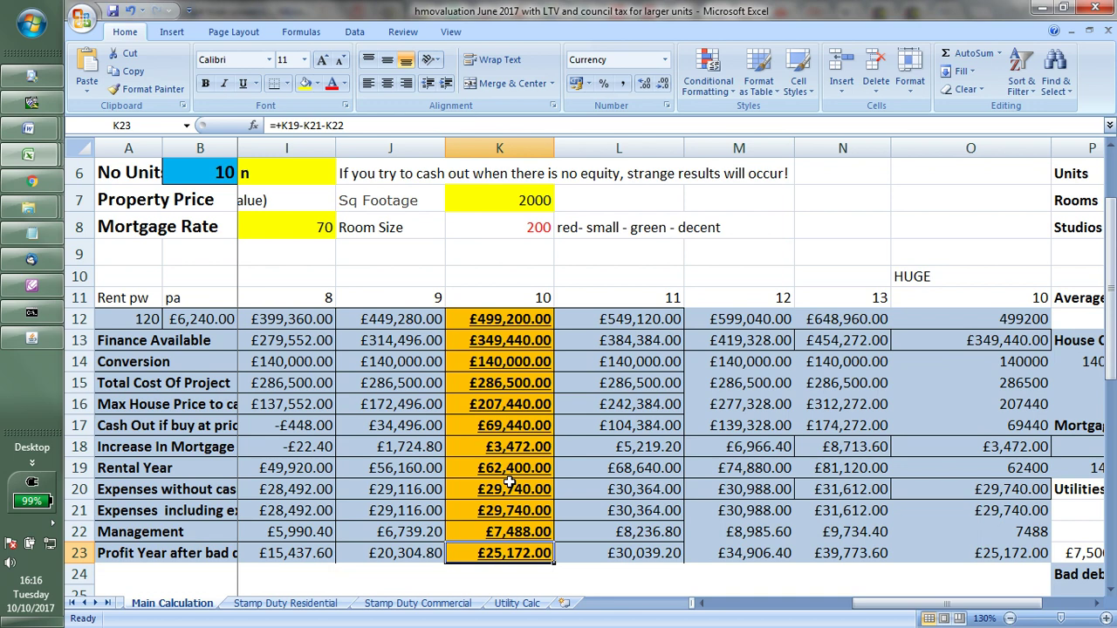
Step: Review the ten-unit valuation, Finance Available and Conversion figures again
{"action": "key", "text": "Up"}
{"action": "key", "text": "Up"}
{"action": "key", "text": "Up"}
{"action": "key", "text": "Up"}
{"action": "key", "text": "Up"}
{"action": "key", "text": "Up"}
{"action": "key", "text": "Up"}
{"action": "key", "text": "Up"}
{"action": "key", "text": "Up"}
{"action": "key", "text": "Up"}
{"action": "key", "text": "Up"}
{"action": "key", "text": "Up"}
{"action": "key", "text": "Up"}
{"action": "key", "text": "Up"}
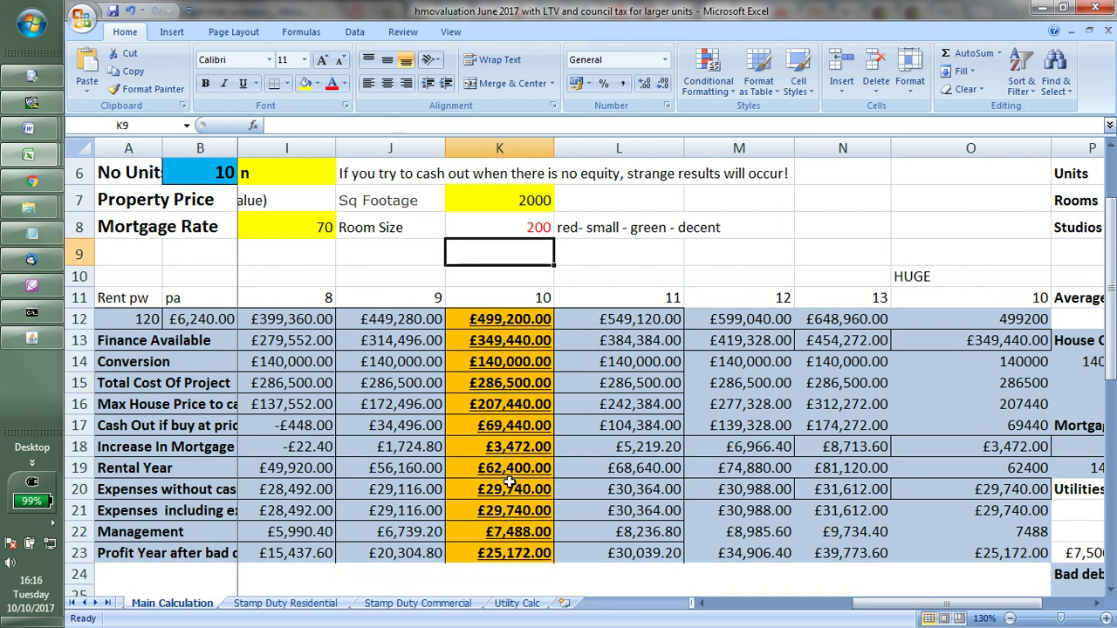
{"action": "key", "text": "Down"}
{"action": "key", "text": "Down"}
{"action": "key", "text": "Down"}
{"action": "key", "text": "Down"}
{"action": "key", "text": "Down"}
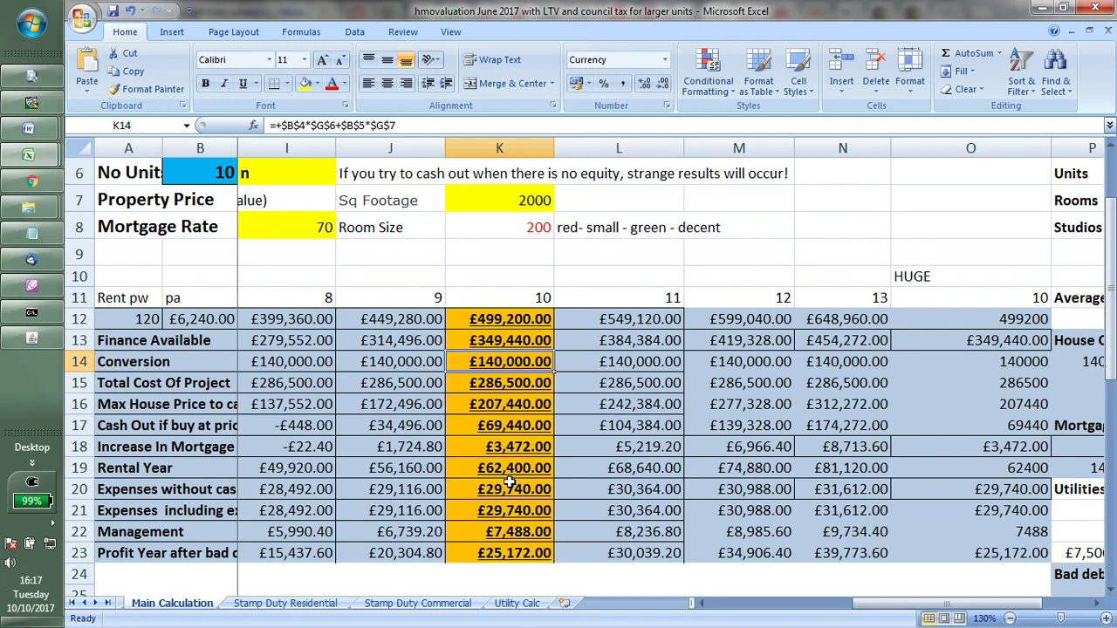
Step: Set the property price to £20,000
{"action": "key", "text": "Up"}
{"action": "key", "text": "Up"}
{"action": "key", "text": "Up"}
{"action": "key", "text": "Up"}
{"action": "key", "text": "Up"}
{"action": "key", "text": "Up"}
{"action": "key", "text": "Up"}
{"action": "key", "text": "Up"}
{"action": "key", "text": "Up"}
{"action": "key", "text": "Up"}
{"action": "key", "text": "Up"}
{"action": "key", "text": "Up"}
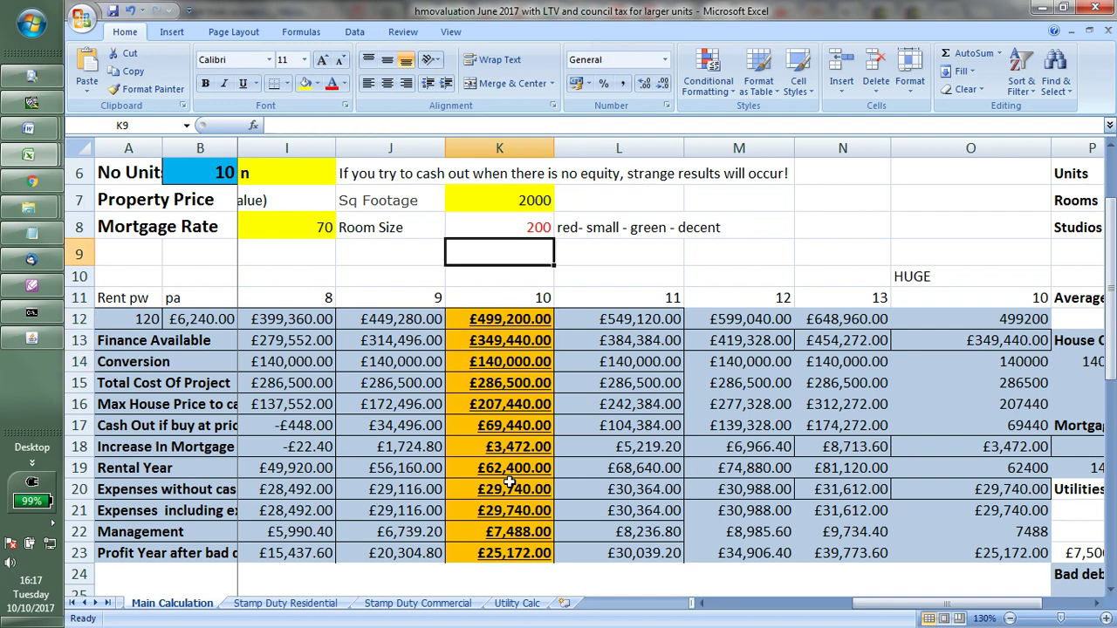
{"action": "key", "text": "Left"}
{"action": "key", "text": "Left"}
{"action": "key", "text": "Left"}
{"action": "key", "text": "Left"}
{"action": "key", "text": "Left"}
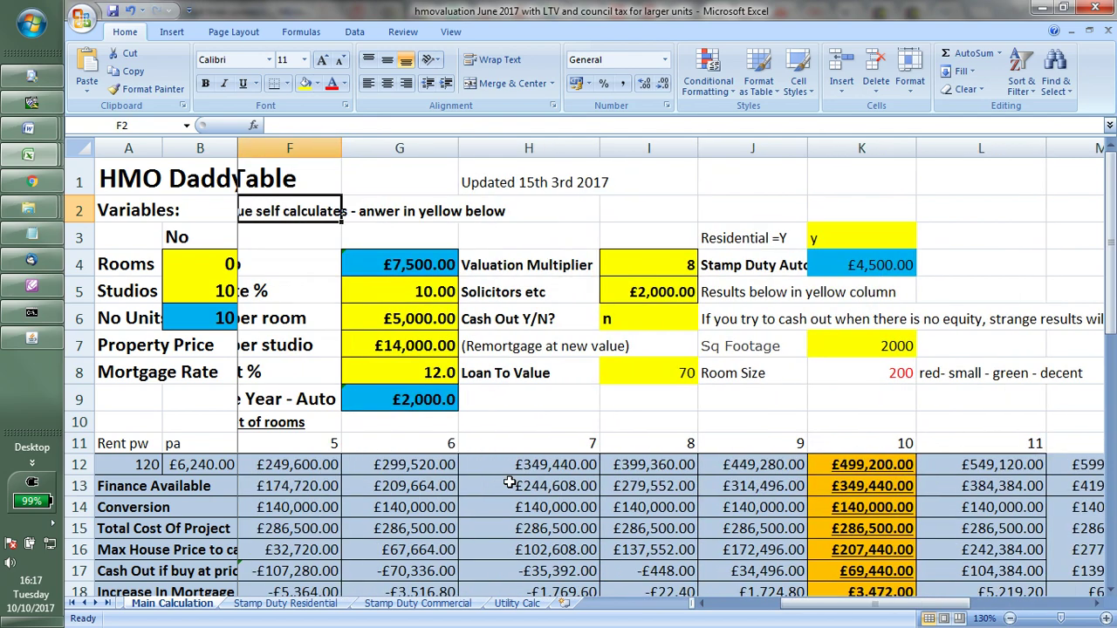
{"action": "key", "text": "Left"}
{"action": "key", "text": "Left"}
{"action": "key", "text": "Left"}
{"action": "key", "text": "Left"}
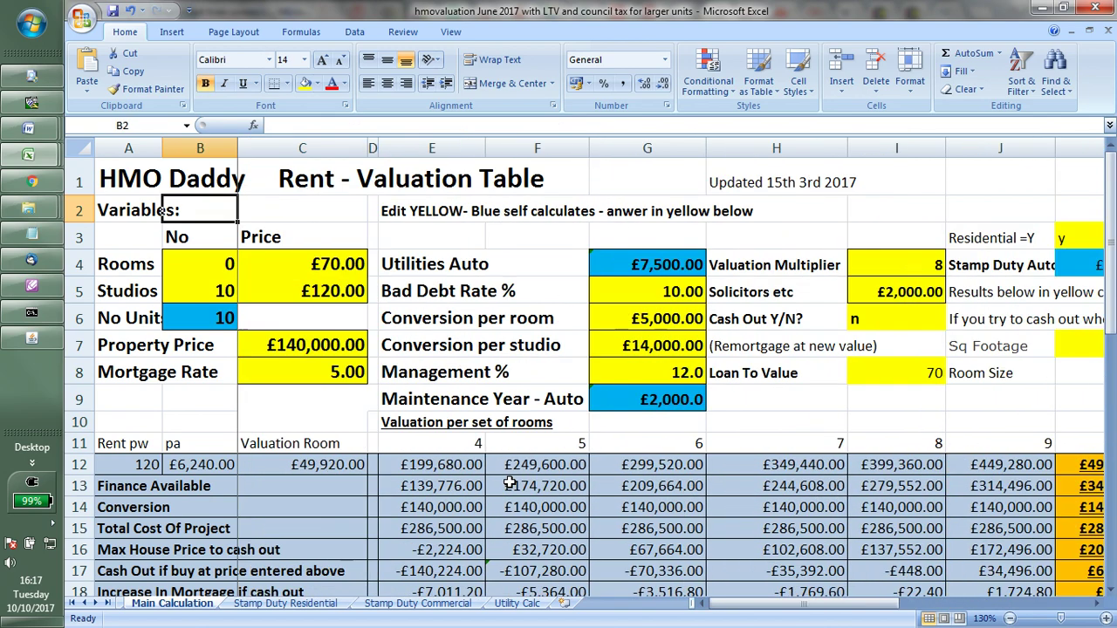
{"action": "key", "text": "Down"}
{"action": "key", "text": "Down"}
{"action": "key", "text": "Down"}
{"action": "key", "text": "Down"}
{"action": "key", "text": "Down"}
{"action": "key", "text": "Down"}
{"action": "key", "text": "Down"}
{"action": "key", "text": "Down"}
{"action": "key", "text": "Down"}
{"action": "key", "text": "Down"}
{"action": "key", "text": "Down"}
{"action": "key", "text": "Down"}
{"action": "key", "text": "Up"}
{"action": "key", "text": "Up"}
{"action": "key", "text": "Up"}
{"action": "key", "text": "Up"}
{"action": "key", "text": "Up"}
{"action": "key", "text": "Up"}
{"action": "key", "text": "Up"}
{"action": "key", "text": "Up"}
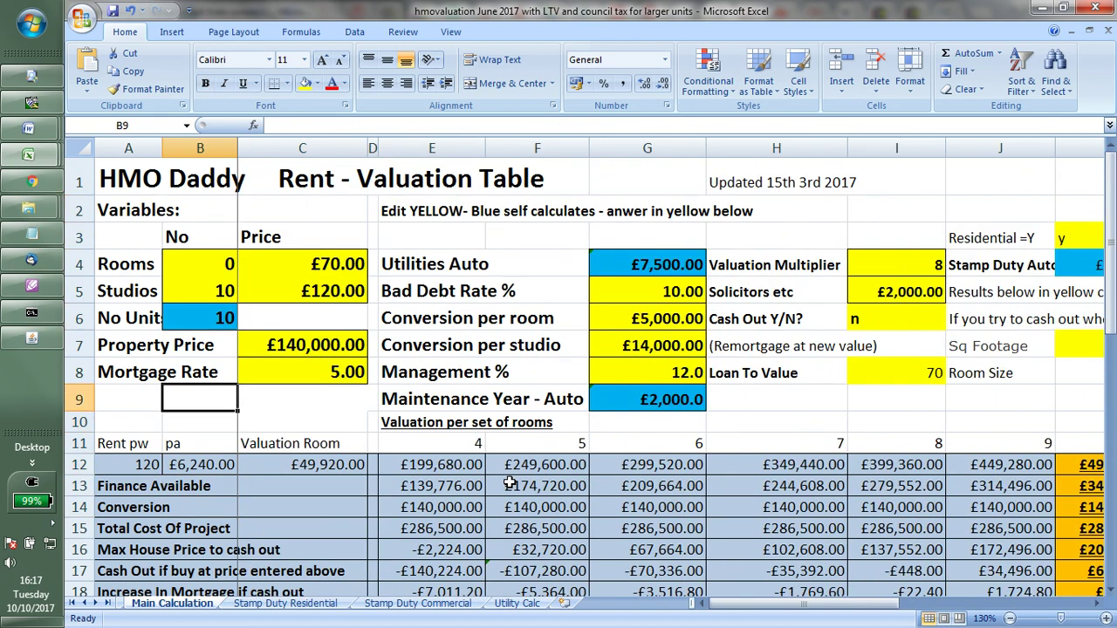
{"action": "key", "text": "Up"}
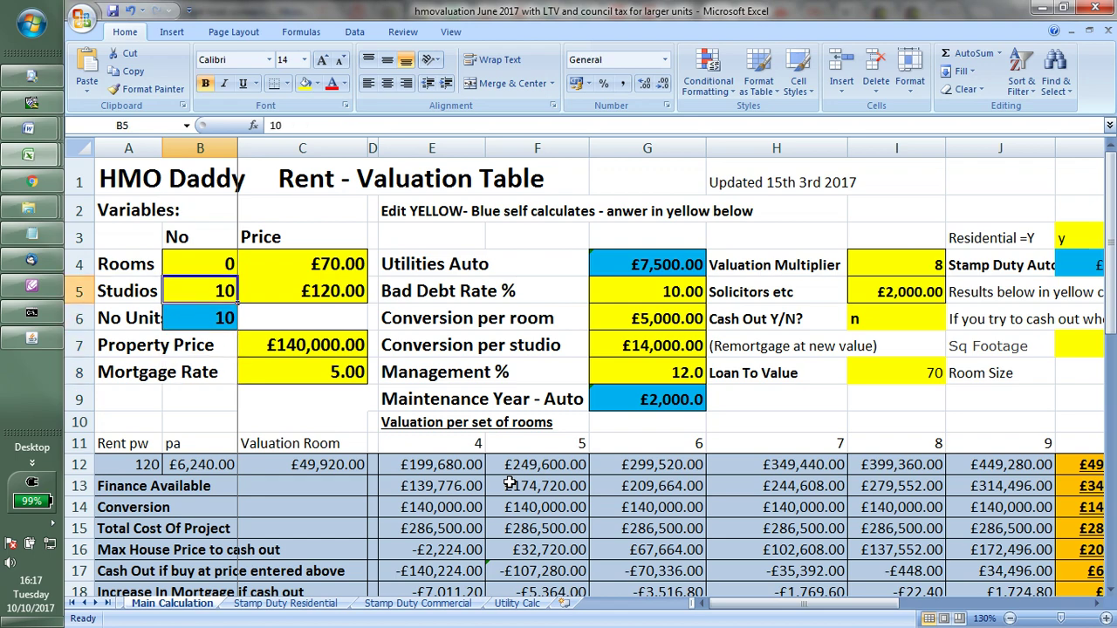
{"action": "key", "text": "Right"}
{"action": "key", "text": "Down"}
{"action": "key", "text": "Down"}
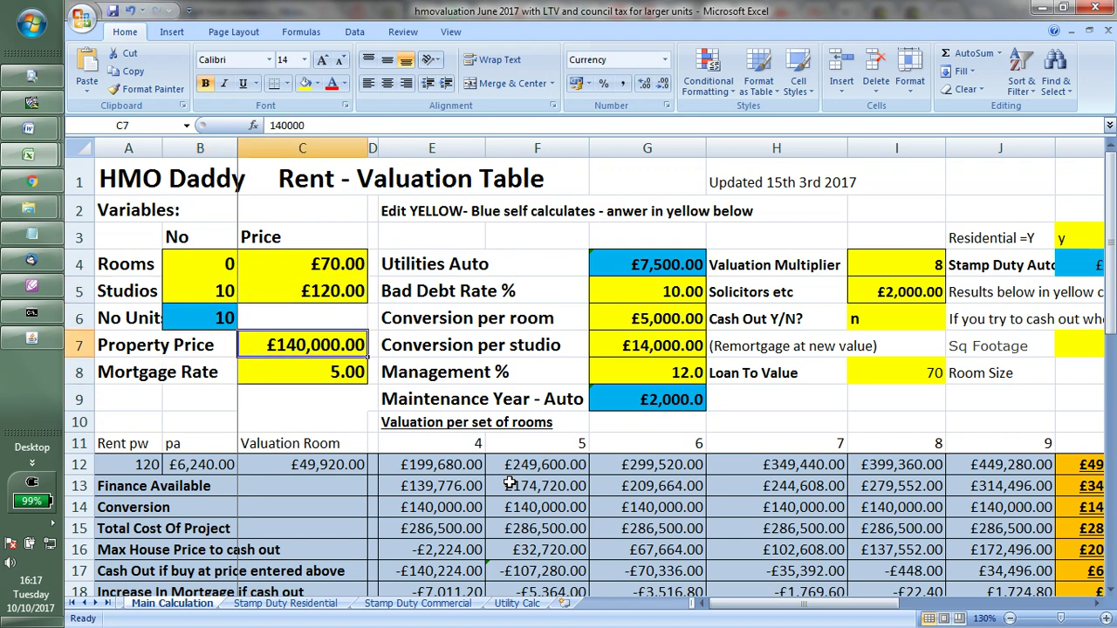
{"action": "type", "text": "2"}
{"action": "type", "text": "0,000"}
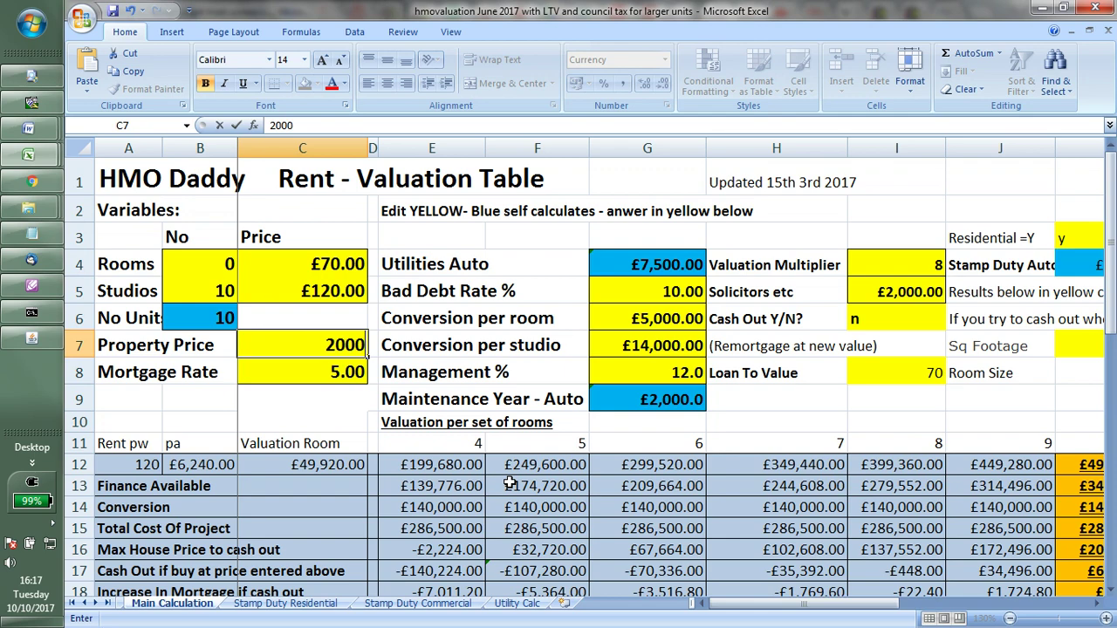
{"action": "key", "text": "Up"}
Step: Set the number of studios to 50
{"action": "key", "text": "Up"}
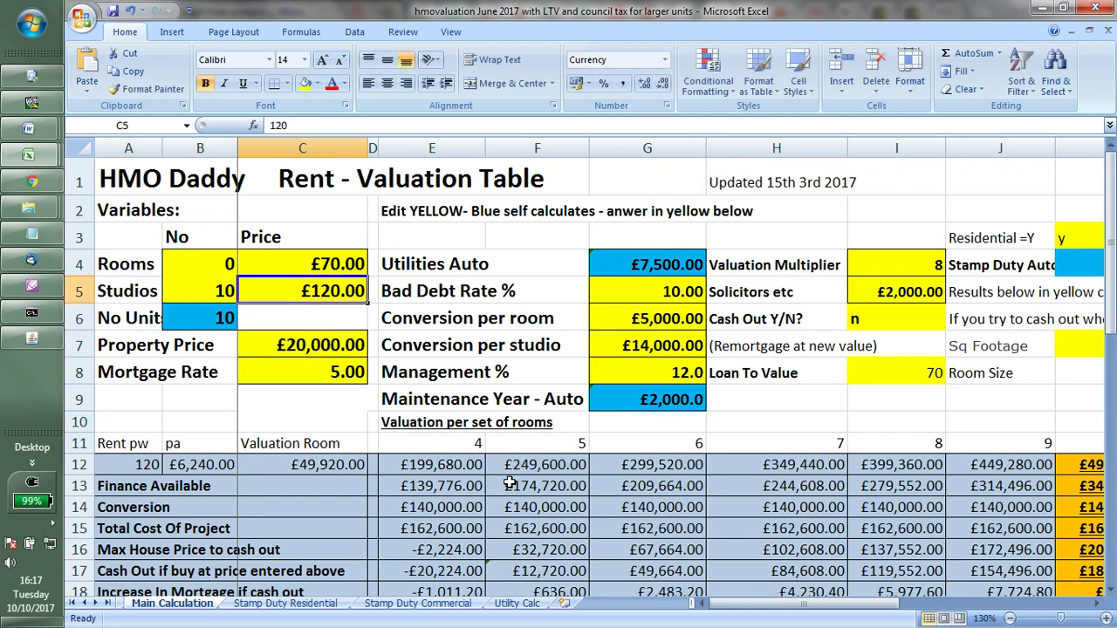
{"action": "key", "text": "Left"}
{"action": "type", "text": "50"}
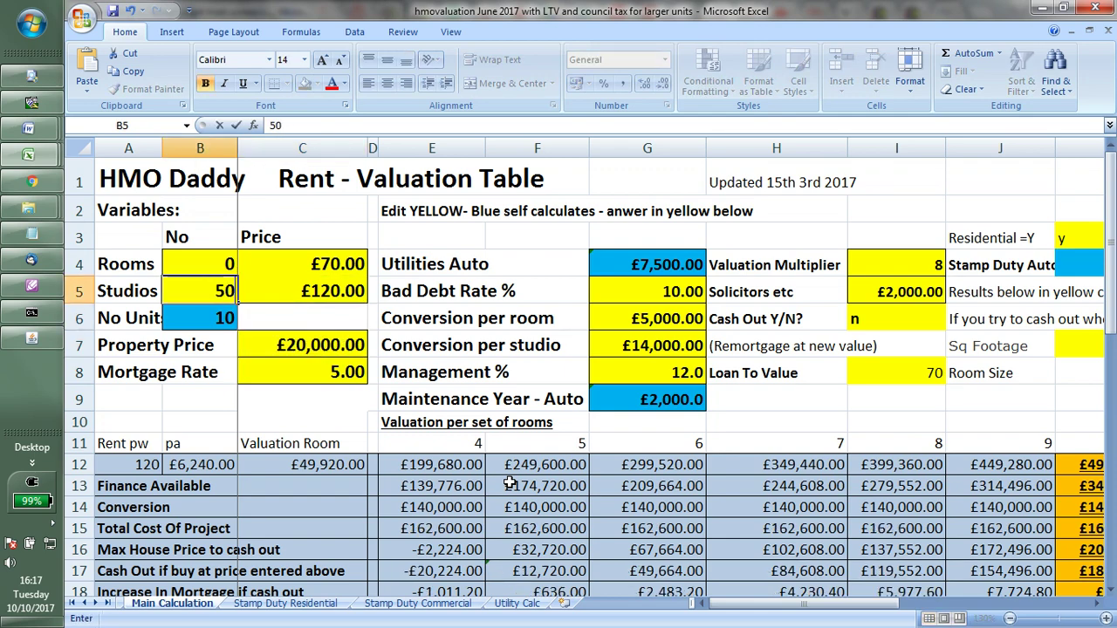
{"action": "key", "text": "Right"}
Step: Examine the valuation, Finance Available and Conversion figures in the HUGE column for the 50-studio scenario
{"action": "key", "text": "Right"}
{"action": "key", "text": "Right"}
{"action": "key", "text": "Right"}
{"action": "key", "text": "Right"}
{"action": "key", "text": "Right"}
{"action": "key", "text": "Right"}
{"action": "key", "text": "Right"}
{"action": "key", "text": "Right"}
{"action": "key", "text": "Right"}
{"action": "key", "text": "Right"}
{"action": "key", "text": "Right"}
{"action": "key", "text": "Right"}
{"action": "key", "text": "Right"}
{"action": "key", "text": "Right"}
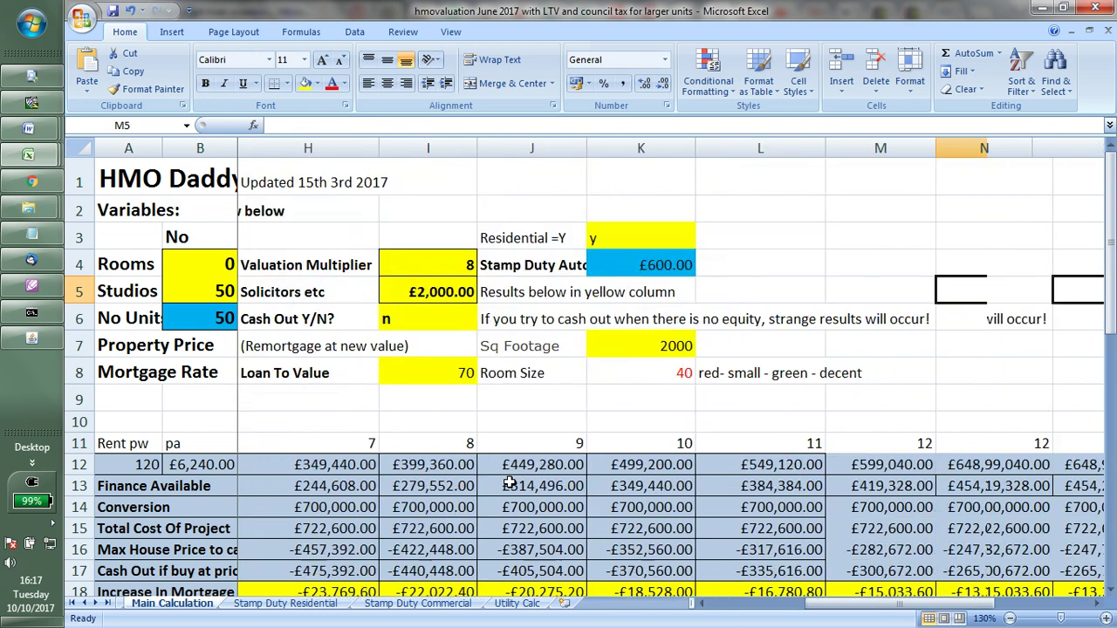
{"action": "key", "text": "Right"}
{"action": "key", "text": "Right"}
{"action": "key", "text": "Right"}
{"action": "key", "text": "Right"}
{"action": "key", "text": "Right"}
{"action": "key", "text": "Right"}
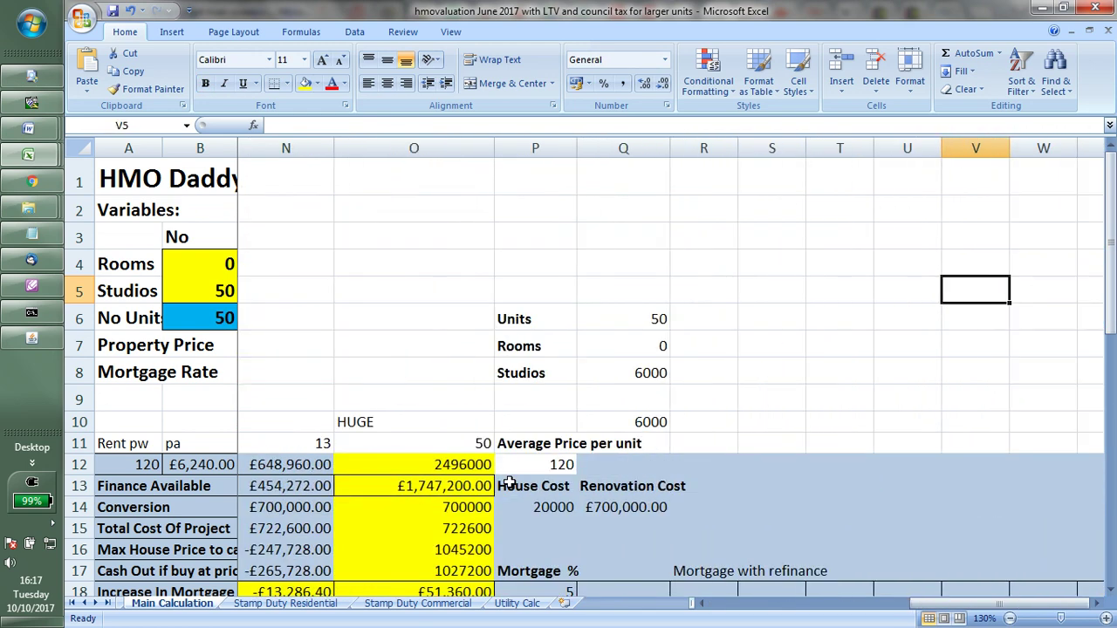
{"action": "key", "text": "Left"}
{"action": "key", "text": "Left"}
{"action": "key", "text": "Left"}
{"action": "key", "text": "Left"}
{"action": "key", "text": "Left"}
{"action": "key", "text": "Left"}
{"action": "key", "text": "Left"}
{"action": "key", "text": "Left"}
{"action": "key", "text": "Left"}
{"action": "key", "text": "Down"}
{"action": "key", "text": "Down"}
{"action": "key", "text": "Down"}
{"action": "key", "text": "Down"}
{"action": "key", "text": "Down"}
{"action": "key", "text": "Down"}
{"action": "key", "text": "Down"}
{"action": "key", "text": "Down"}
{"action": "key", "text": "Down"}
{"action": "key", "text": "Down"}
{"action": "key", "text": "Down"}
{"action": "key", "text": "Down"}
{"action": "key", "text": "Down"}
{"action": "key", "text": "Down"}
{"action": "key", "text": "Down"}
{"action": "key", "text": "Down"}
{"action": "key", "text": "Down"}
{"action": "key", "text": "Down"}
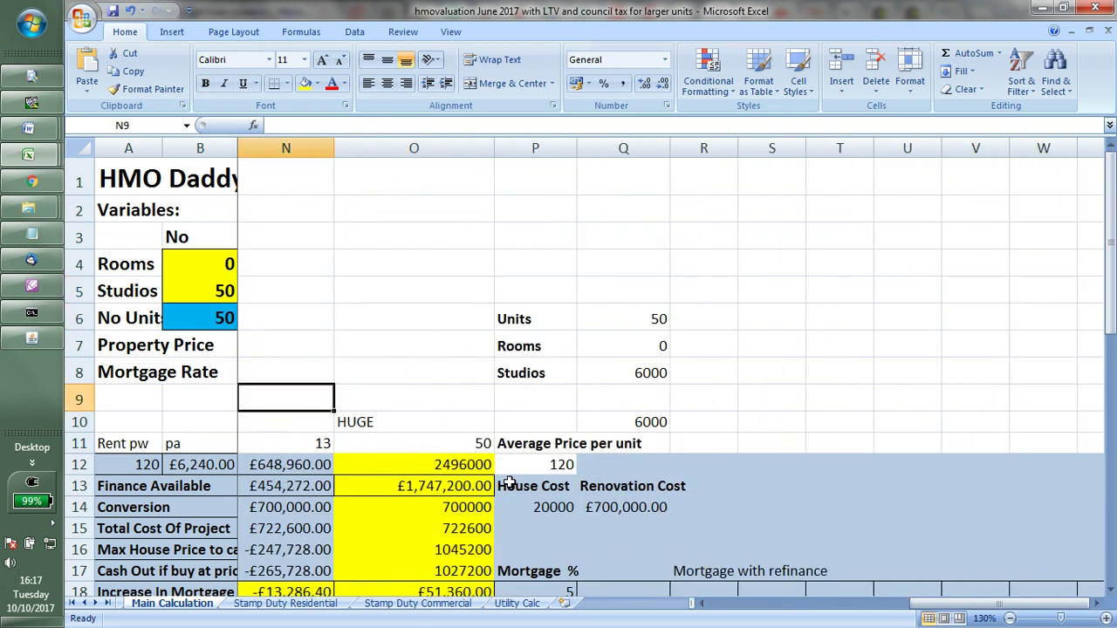
Step: Review the HUGE column's yearly rent, expenses and management figures, ending on its Profit Year after bad debt
{"action": "key", "text": "Up"}
{"action": "key", "text": "Up"}
{"action": "key", "text": "Up"}
{"action": "key", "text": "Up"}
{"action": "key", "text": "Up"}
{"action": "key", "text": "Up"}
{"action": "key", "text": "Up"}
{"action": "key", "text": "Up"}
{"action": "key", "text": "Up"}
{"action": "key", "text": "Up"}
{"action": "key", "text": "Up"}
{"action": "key", "text": "Up"}
{"action": "key", "text": "Up"}
{"action": "key", "text": "Down"}
{"action": "key", "text": "Down"}
{"action": "key", "text": "Down"}
{"action": "key", "text": "Down"}
{"action": "key", "text": "Down"}
{"action": "key", "text": "Down"}
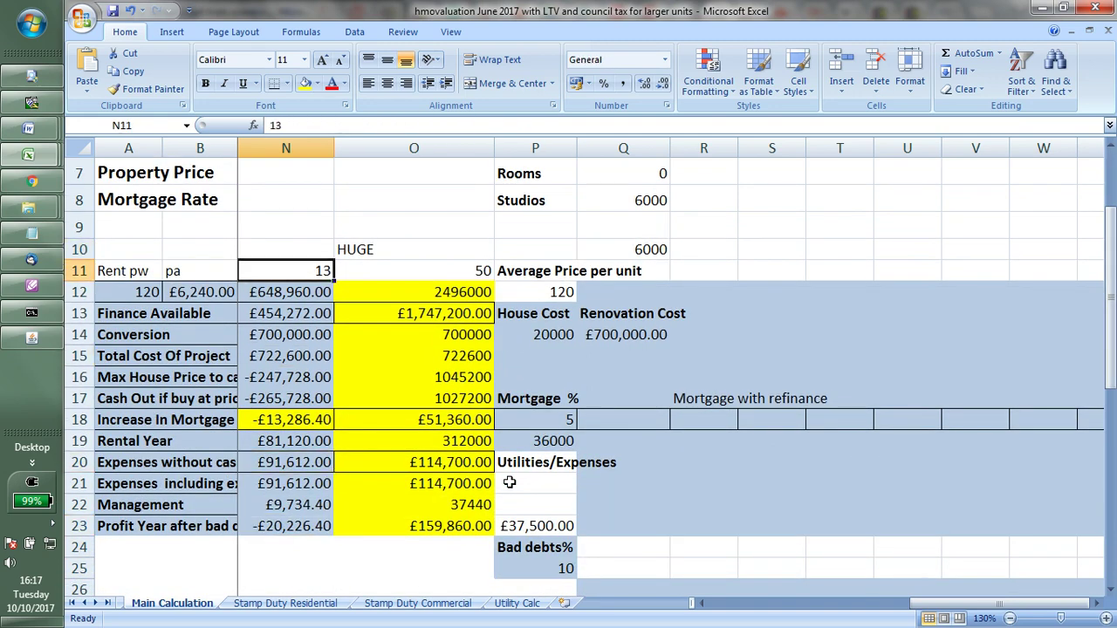
{"action": "key", "text": "Down"}
{"action": "key", "text": "Right"}
{"action": "key", "text": "Right"}
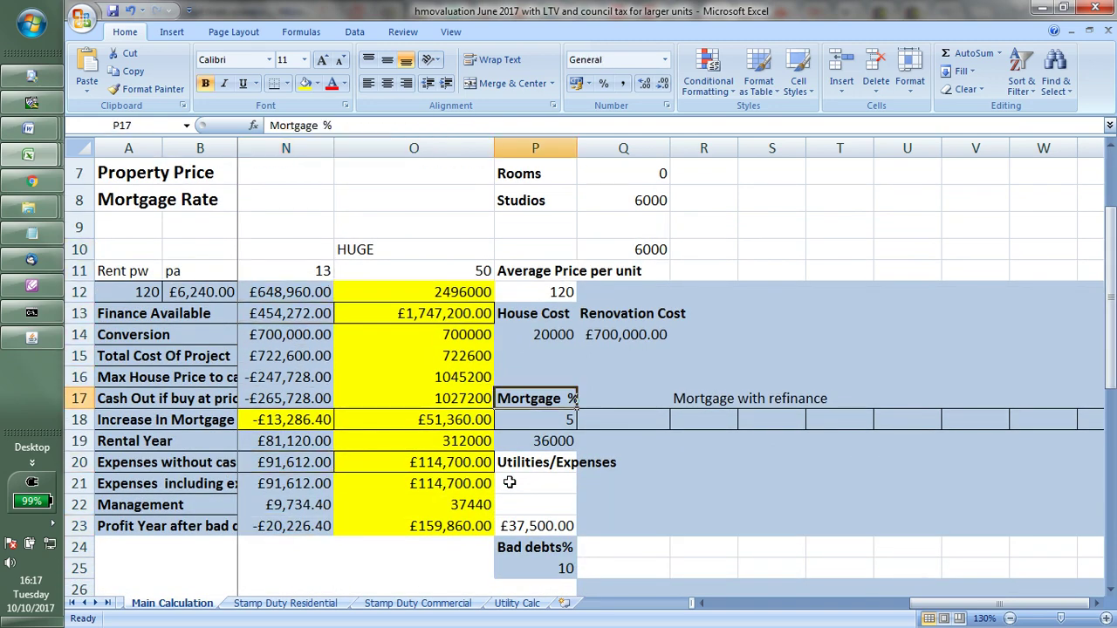
{"action": "key", "text": "Left"}
{"action": "key", "text": "Down"}
{"action": "key", "text": "Down"}
{"action": "key", "text": "Down"}
{"action": "key", "text": "Down"}
{"action": "key", "text": "Down"}
{"action": "key", "text": "Down"}
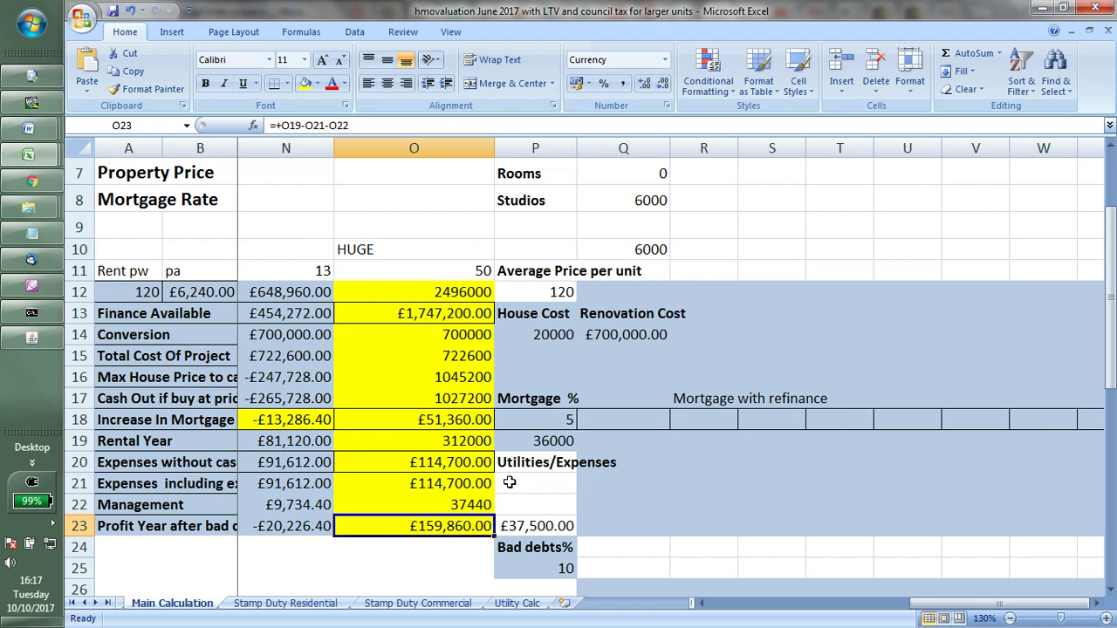
Step: Set the number of studios to 10
{"action": "key", "text": "Left"}
{"action": "key", "text": "Home"}
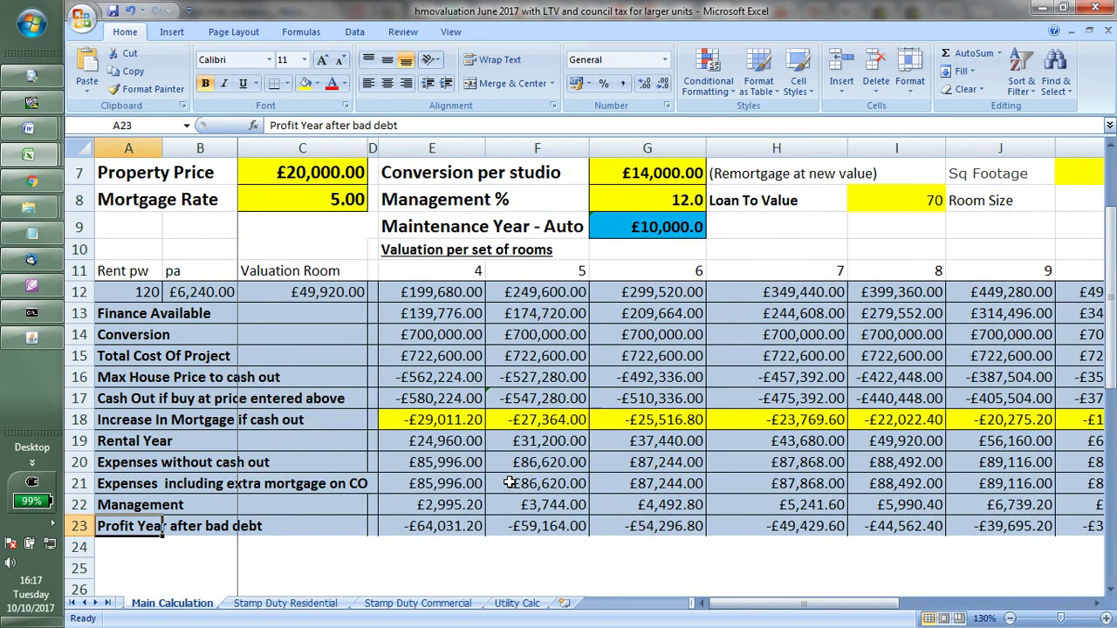
{"action": "key", "text": "Up"}
{"action": "key", "text": "Up"}
{"action": "key", "text": "Up"}
{"action": "key", "text": "Up"}
{"action": "key", "text": "Up"}
{"action": "key", "text": "Up"}
{"action": "key", "text": "Up"}
{"action": "key", "text": "Up"}
{"action": "key", "text": "Up"}
{"action": "key", "text": "Up"}
{"action": "key", "text": "Up"}
{"action": "key", "text": "Up"}
{"action": "key", "text": "Up"}
{"action": "key", "text": "Up"}
{"action": "key", "text": "Up"}
{"action": "key", "text": "Up"}
{"action": "key", "text": "Up"}
{"action": "key", "text": "Up"}
{"action": "key", "text": "Up"}
{"action": "key", "text": "Up"}
{"action": "key", "text": "Up"}
{"action": "key", "text": "Up"}
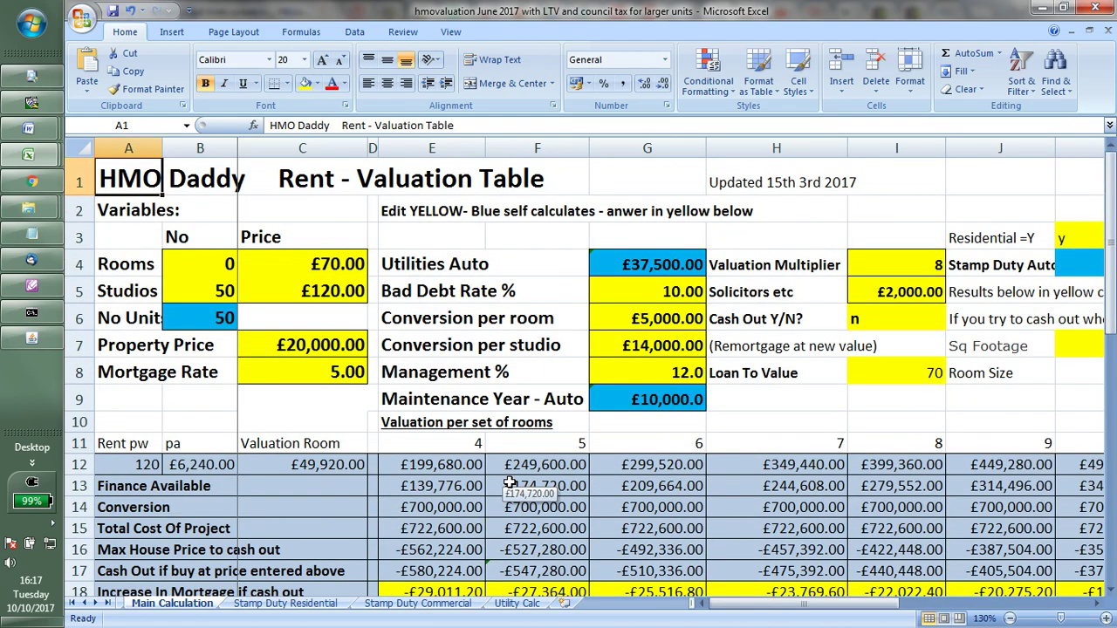
{"action": "key", "text": "Down"}
{"action": "key", "text": "Down"}
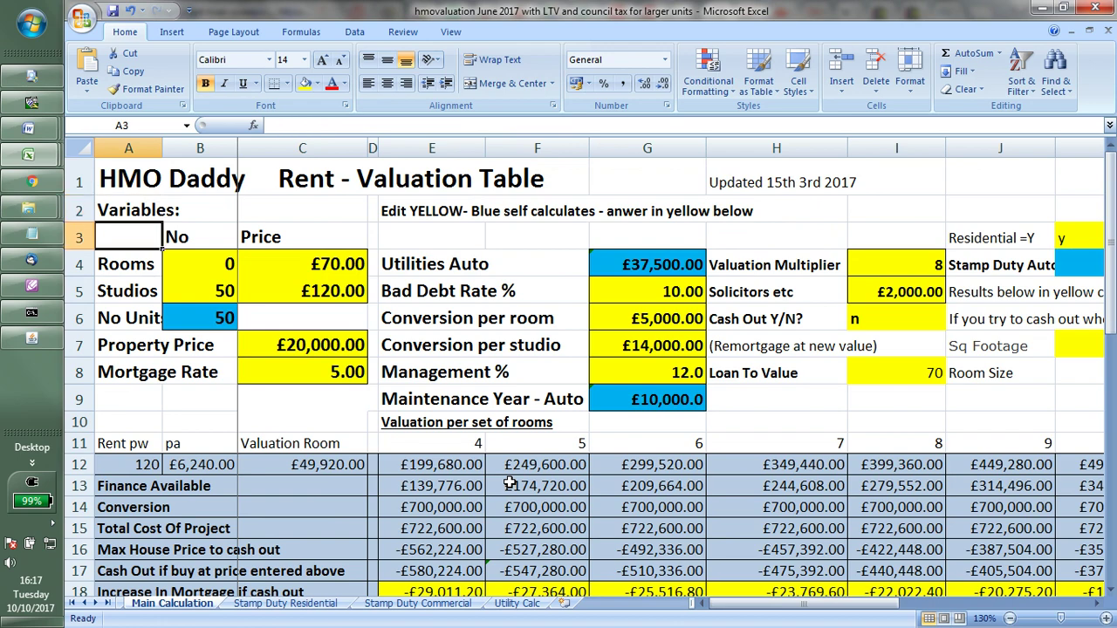
{"action": "key", "text": "Down"}
{"action": "key", "text": "Down"}
{"action": "key", "text": "Down"}
{"action": "key", "text": "Up"}
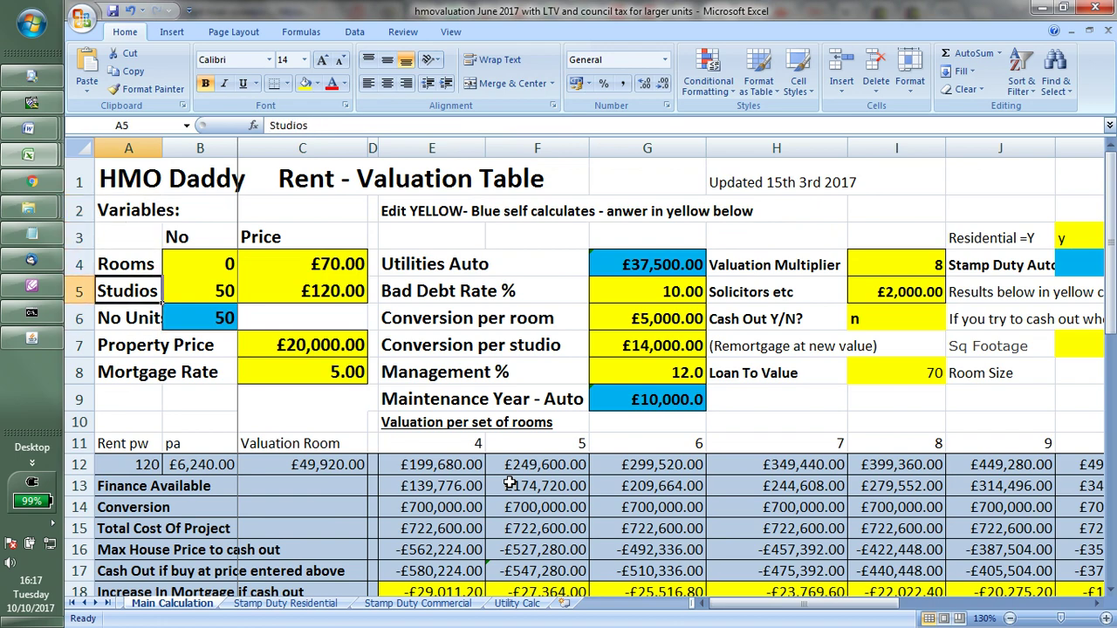
{"action": "key", "text": "Right"}
{"action": "type", "text": "10"}
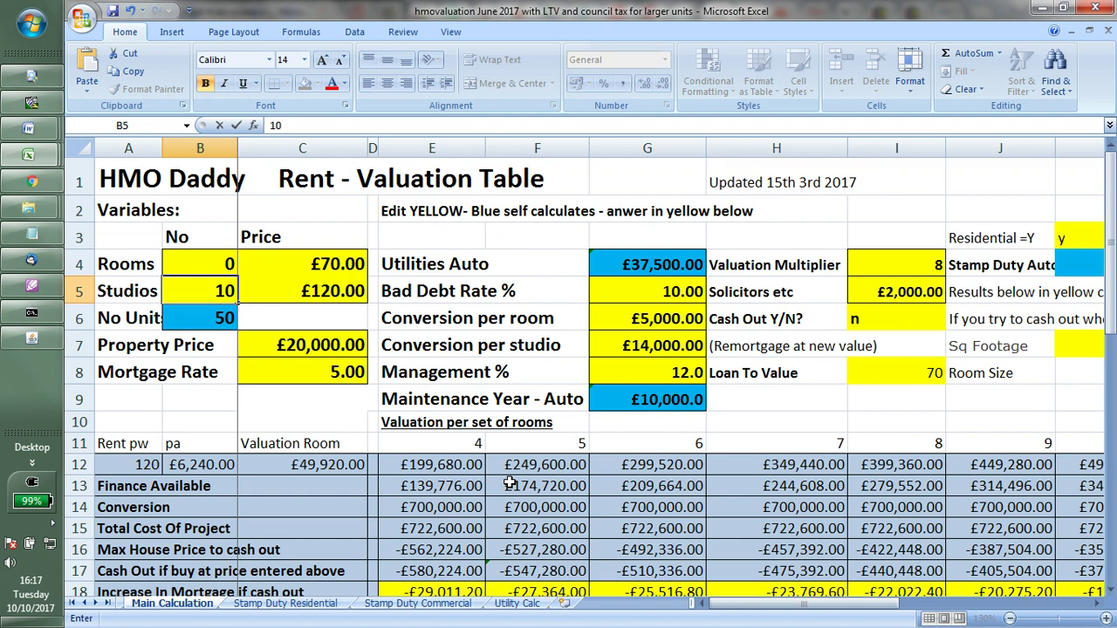
{"action": "key", "text": "Return"}
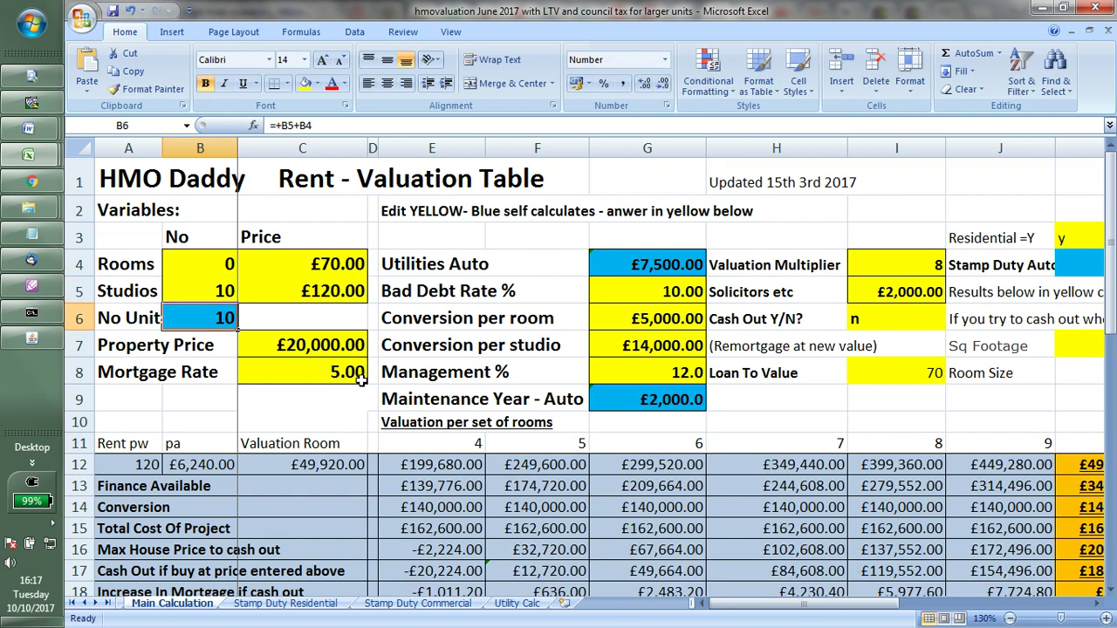